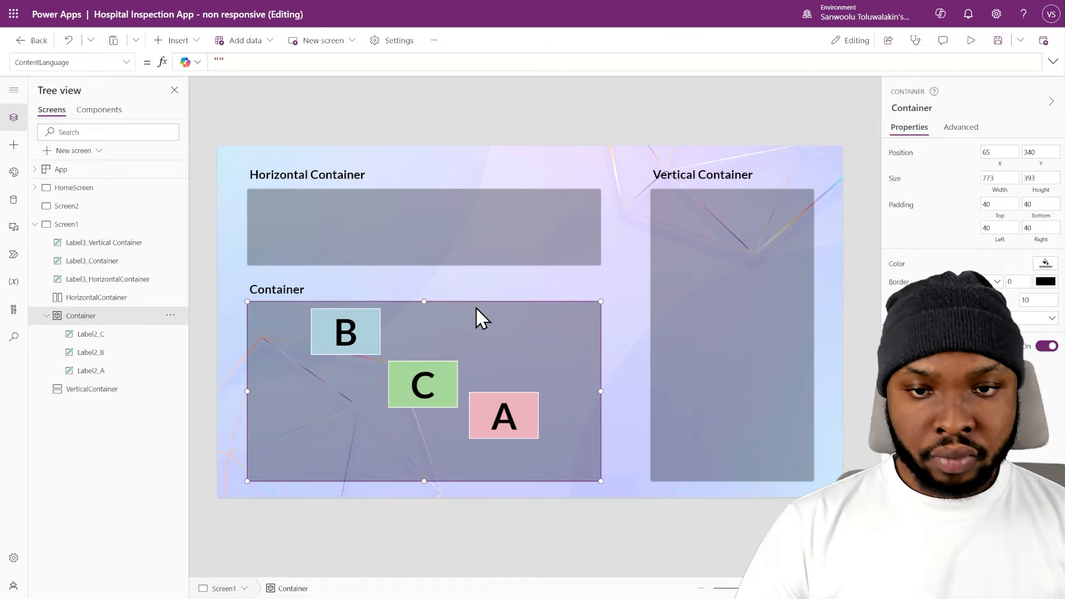
{"action": "mouse_move", "coordinate": [480, 301]}
{"action": "left_mouse_down"}
{"action": "mouse_move", "coordinate": [486, 378]}
{"action": "mouse_move", "coordinate": [477, 268]}
{"action": "mouse_move", "coordinate": [481, 299]}
{"action": "left_mouse_up"}
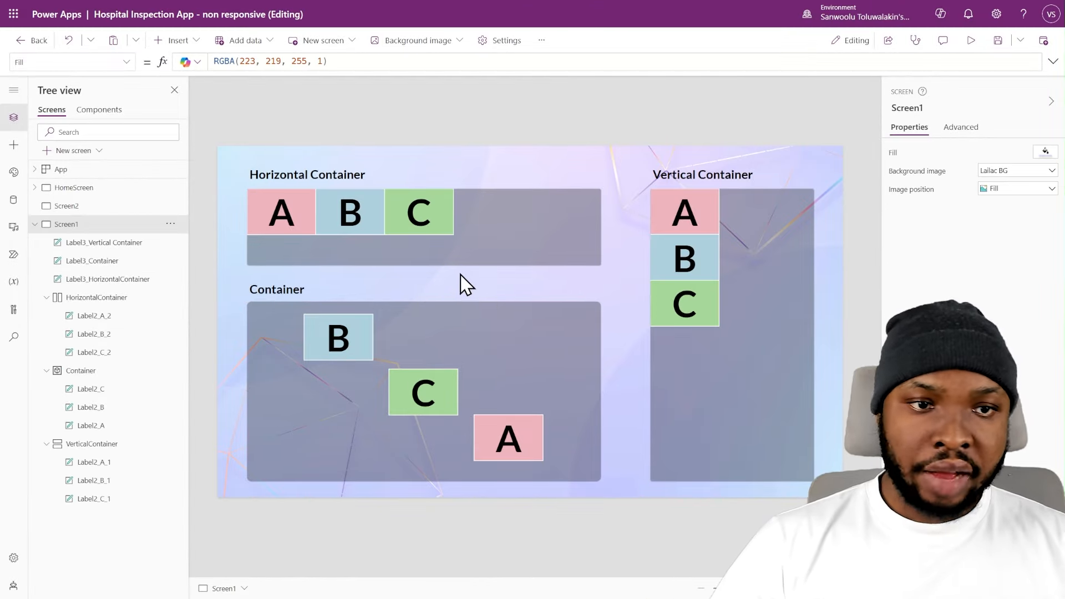
Examine how the labels nested in VerticalContainer and HorizontalContainer correspond to their order on the canvas
{"action": "left_click", "coordinate": [100, 465]}
{"action": "left_click", "coordinate": [104, 484]}
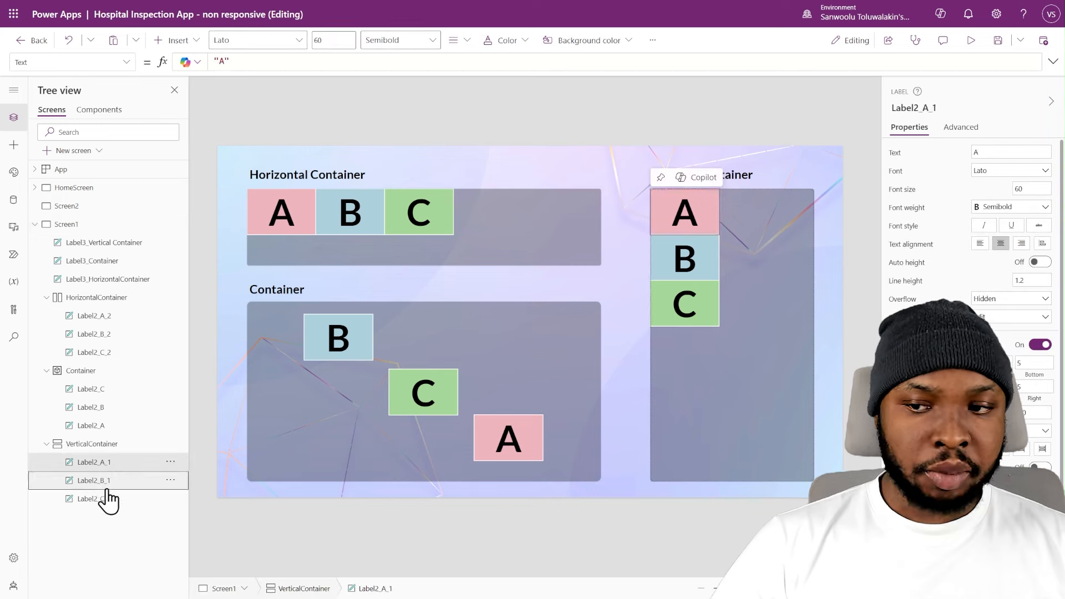
{"action": "left_click", "coordinate": [105, 500]}
{"action": "left_click", "coordinate": [751, 262]}
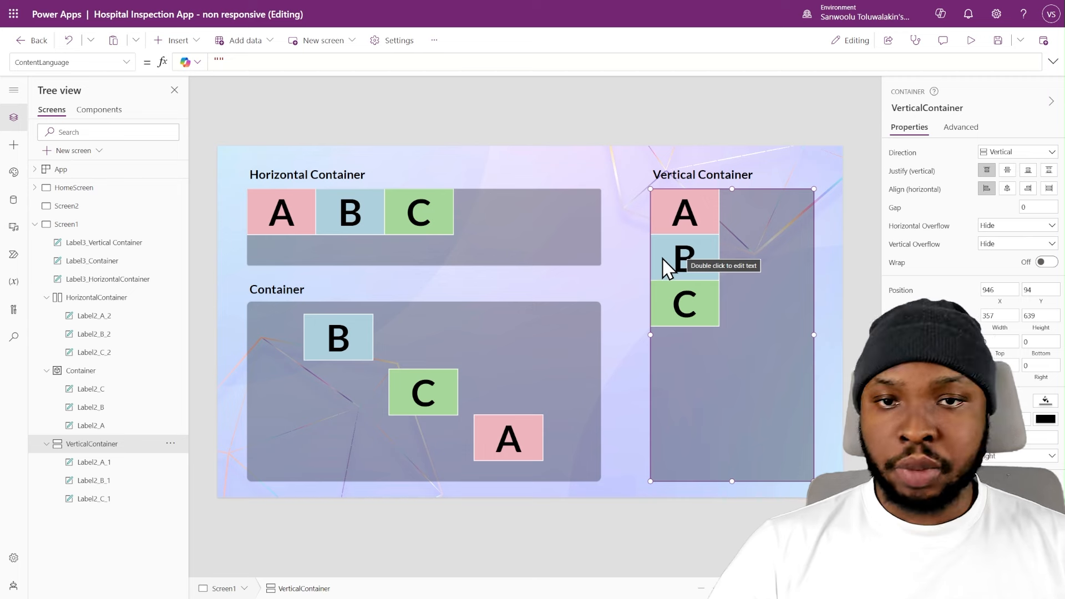
{"action": "left_click", "coordinate": [541, 234]}
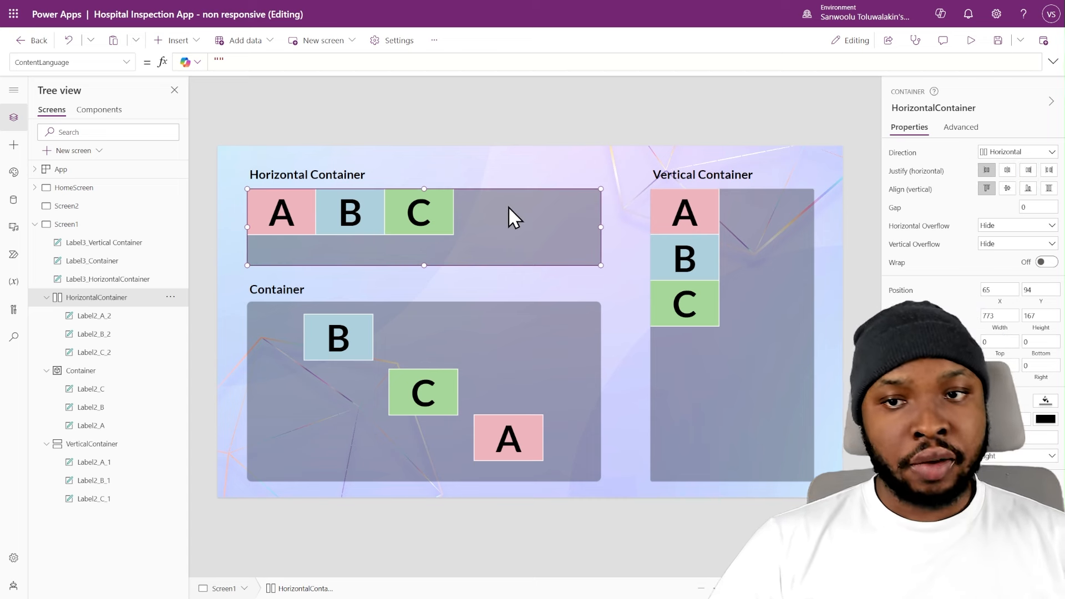
{"action": "left_click", "coordinate": [90, 316]}
{"action": "left_click", "coordinate": [98, 335]}
{"action": "left_click", "coordinate": [99, 353]}
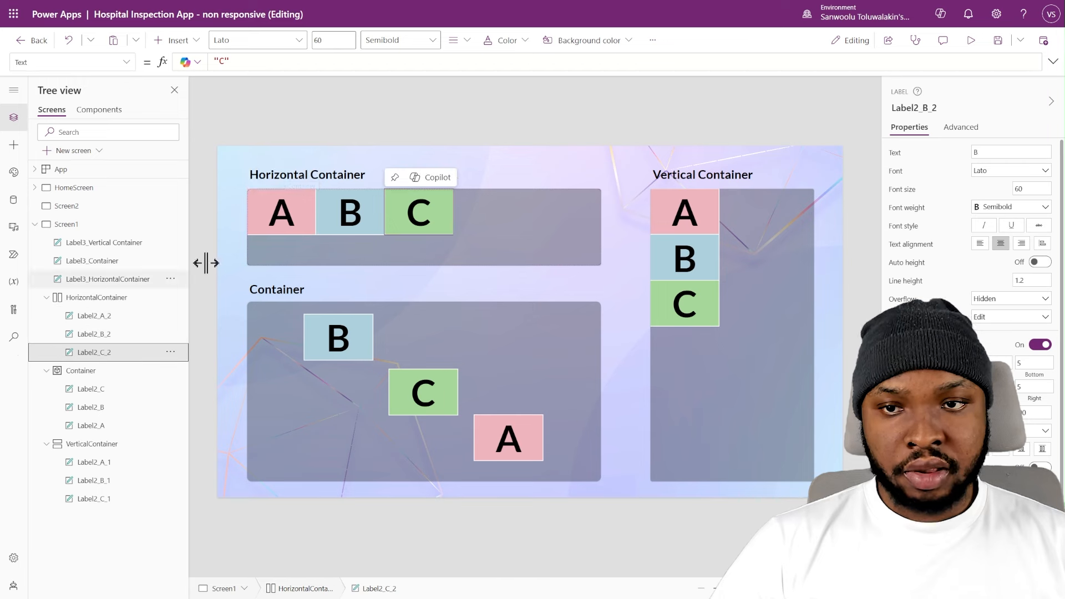
{"action": "left_click", "coordinate": [768, 269]}
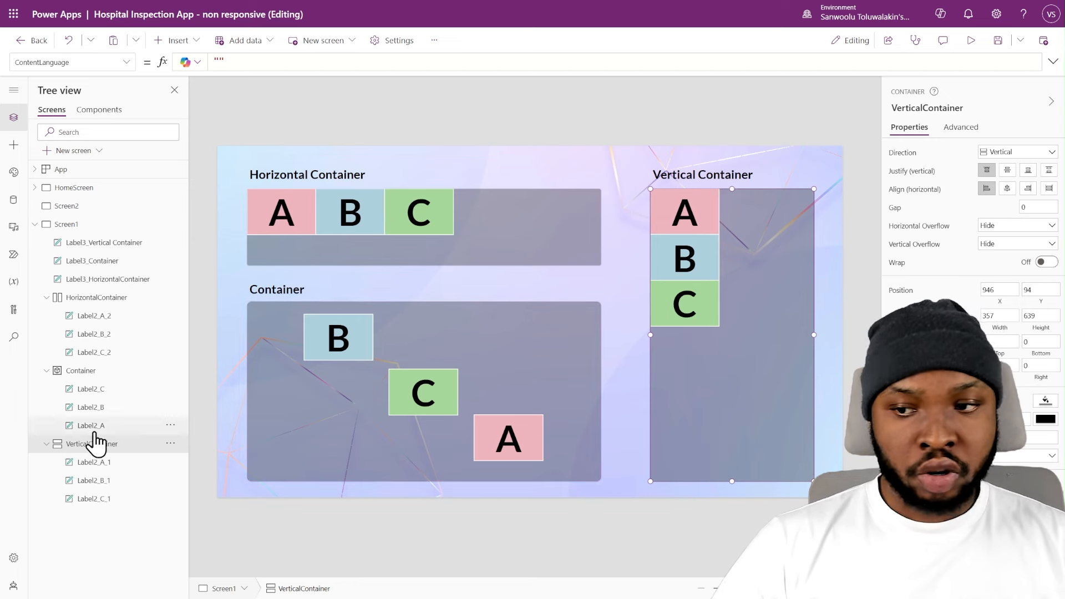
{"action": "left_click", "coordinate": [98, 464]}
{"action": "left_click", "coordinate": [105, 499]}
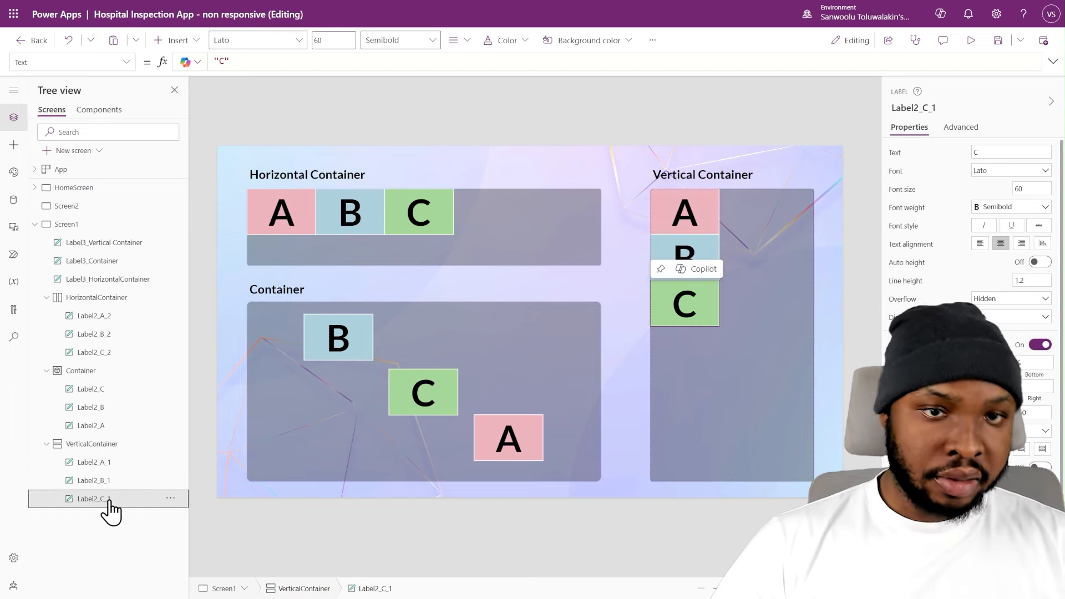
Try the Horizontal direction on VerticalContainer and set it back to Vertical
{"action": "left_click", "coordinate": [757, 265]}
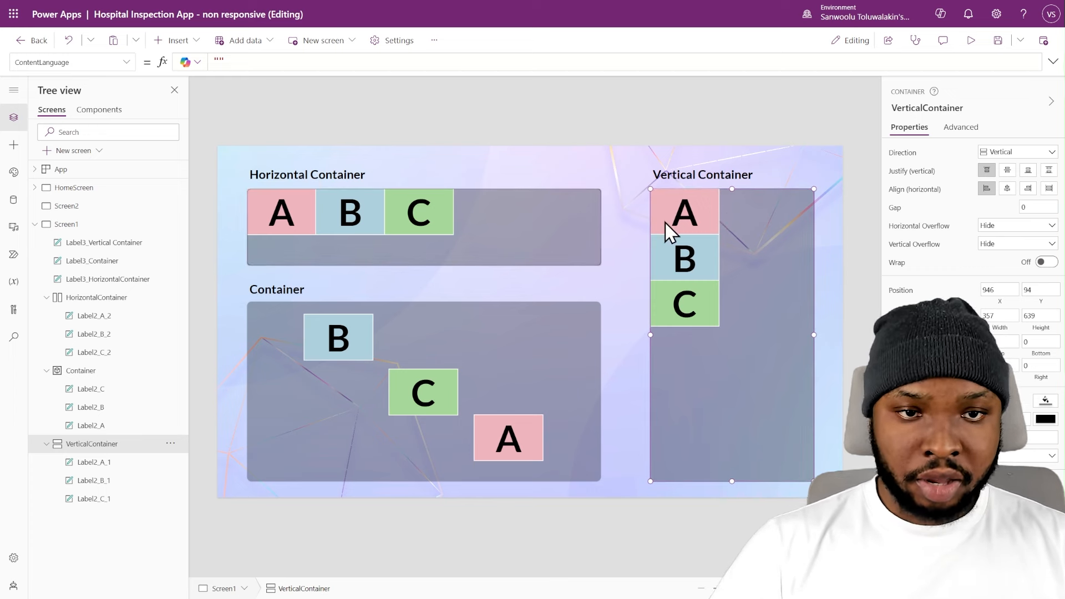
{"action": "left_click", "coordinate": [989, 155]}
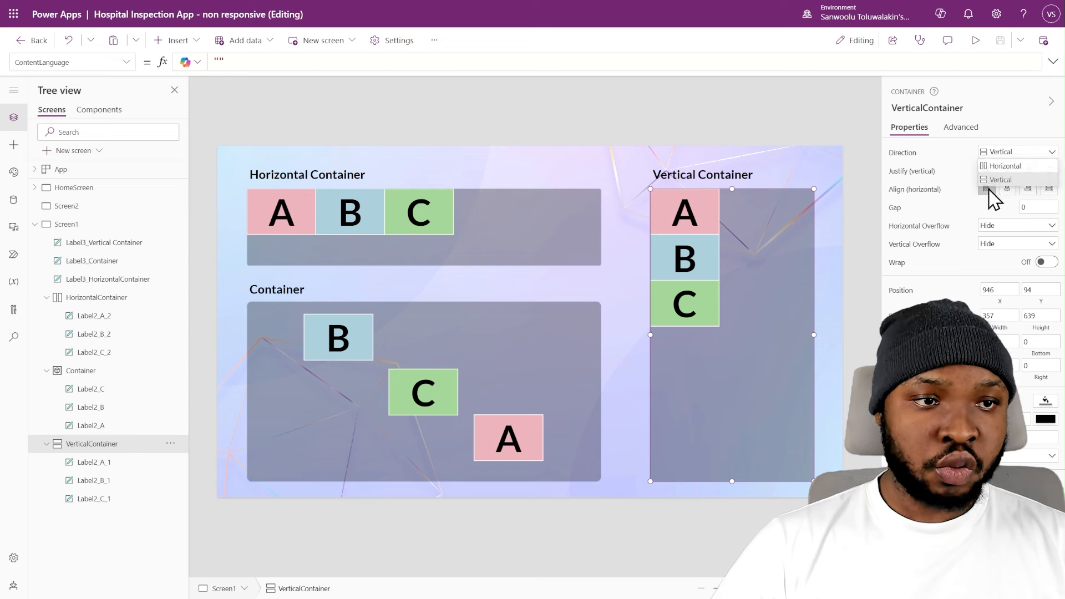
{"action": "left_click", "coordinate": [993, 171]}
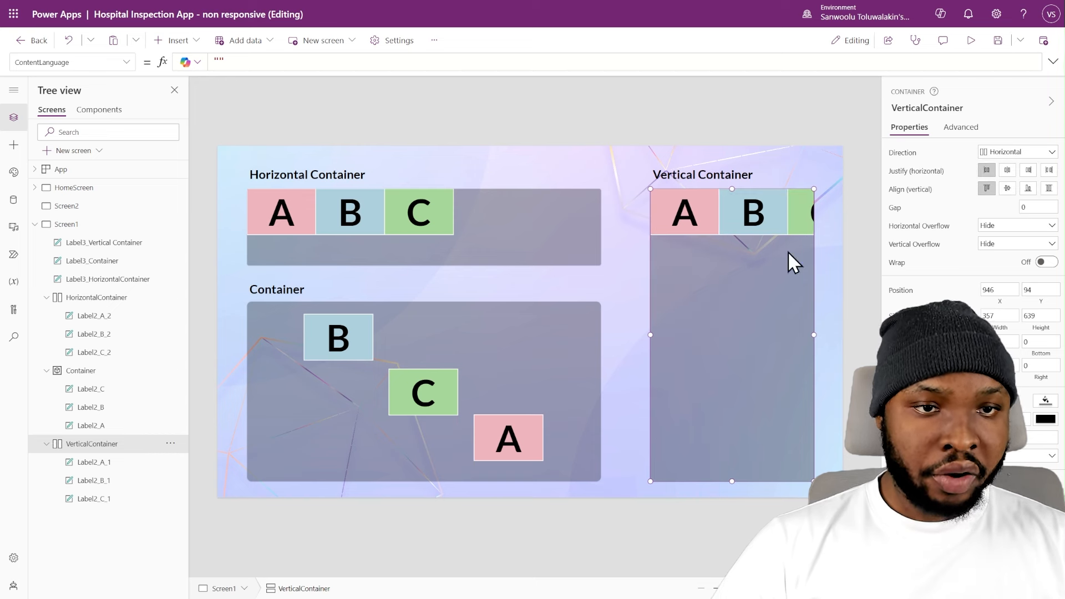
{"action": "left_click", "coordinate": [995, 155]}
{"action": "left_click", "coordinate": [1001, 181]}
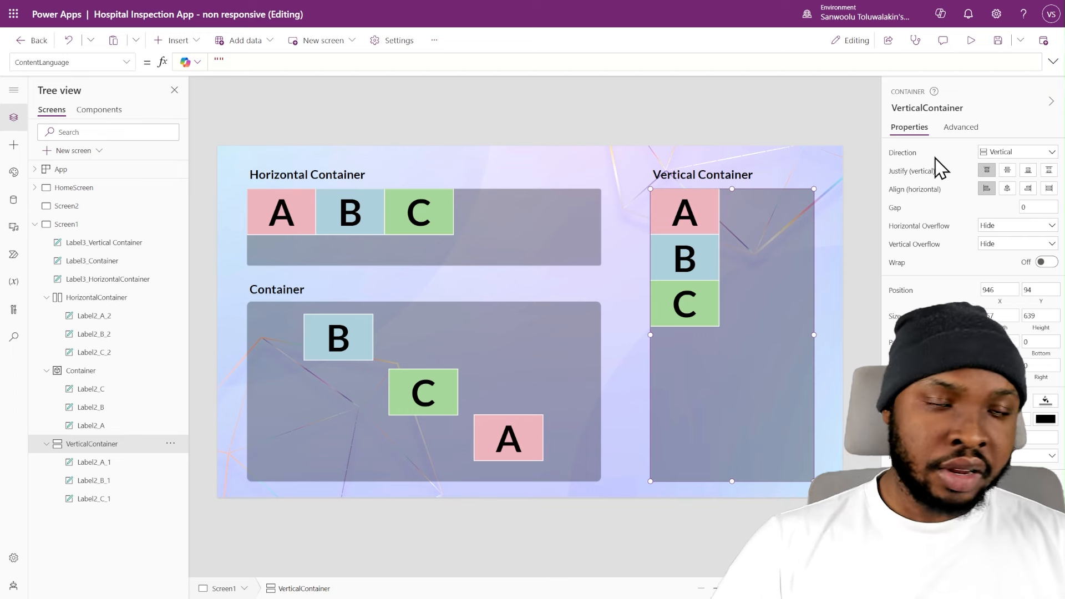
{"action": "left_click", "coordinate": [646, 336]}
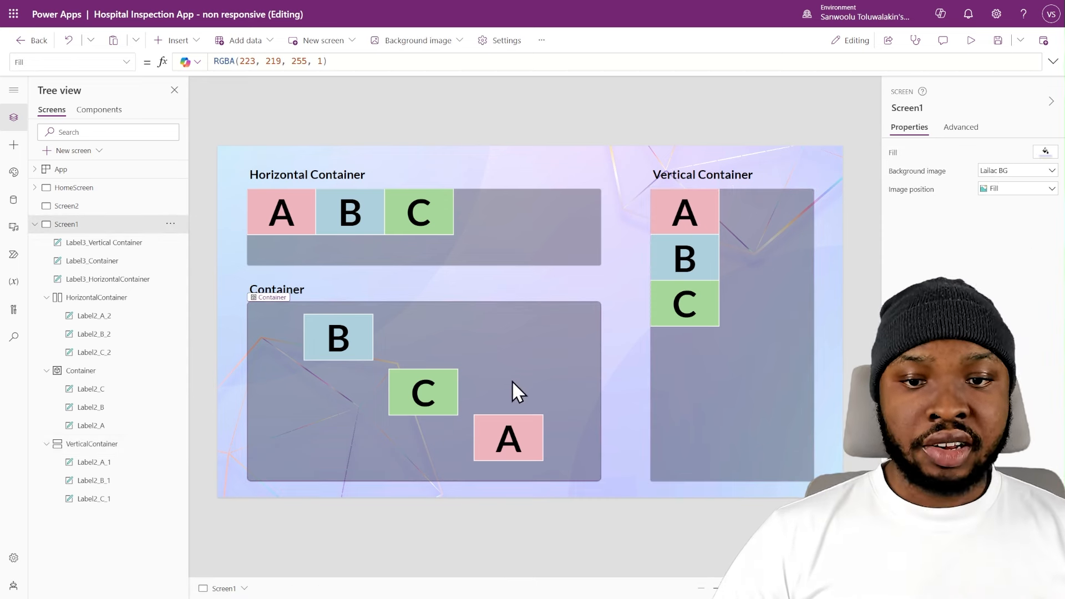
Reposition the labels in the plain Container so B, C and A form one evenly aligned row across its middle
{"action": "left_click_drag", "start_coordinate": [425, 389], "coordinate": [482, 335]}
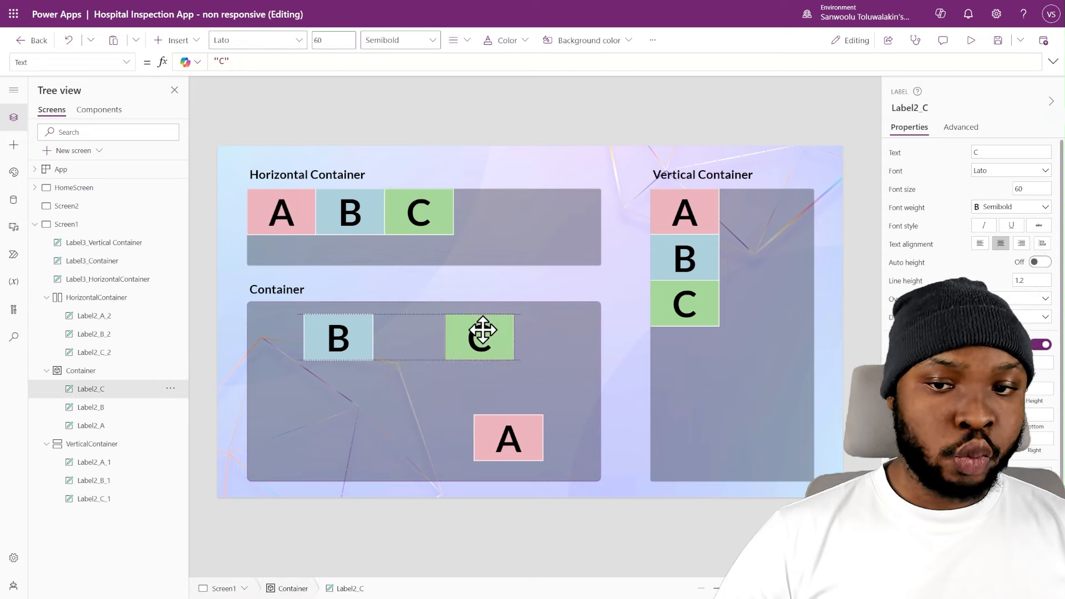
{"action": "left_click_drag", "start_coordinate": [354, 342], "coordinate": [354, 364]}
{"action": "left_click_drag", "start_coordinate": [461, 349], "coordinate": [401, 385]}
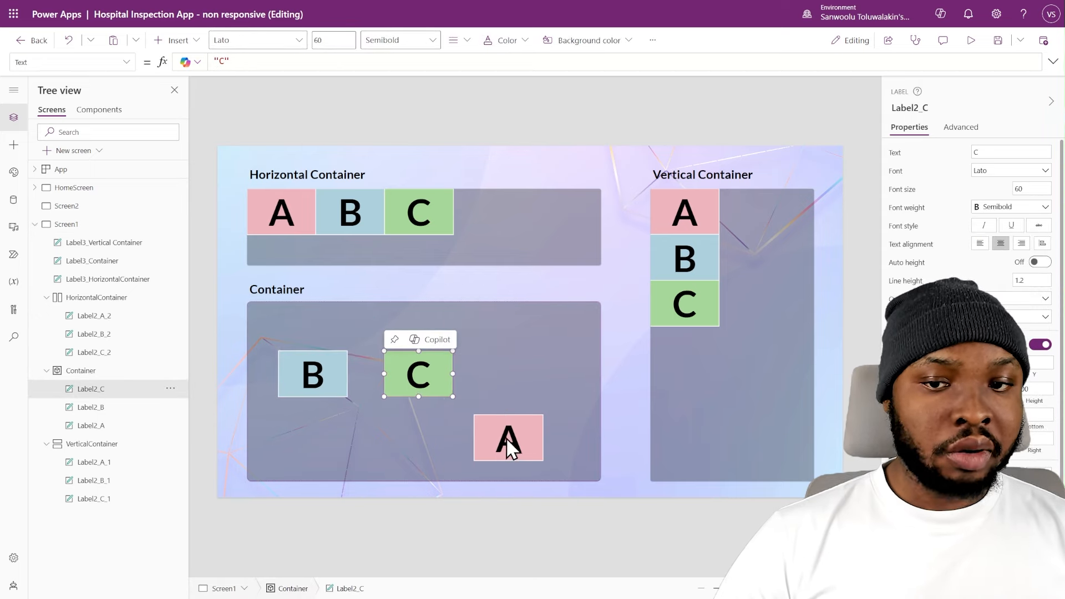
{"action": "left_click_drag", "start_coordinate": [506, 437], "coordinate": [519, 387]}
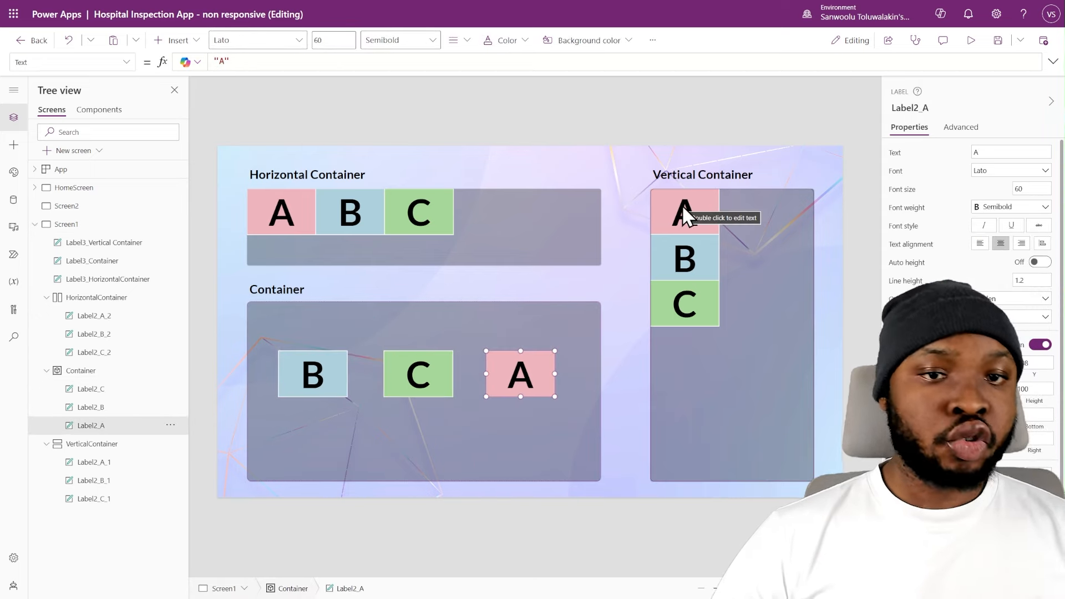
Reorder the auto-layout labels, moving A below C in VerticalContainer and B after C in HorizontalContainer
{"action": "left_click_drag", "start_coordinate": [681, 205], "coordinate": [694, 328]}
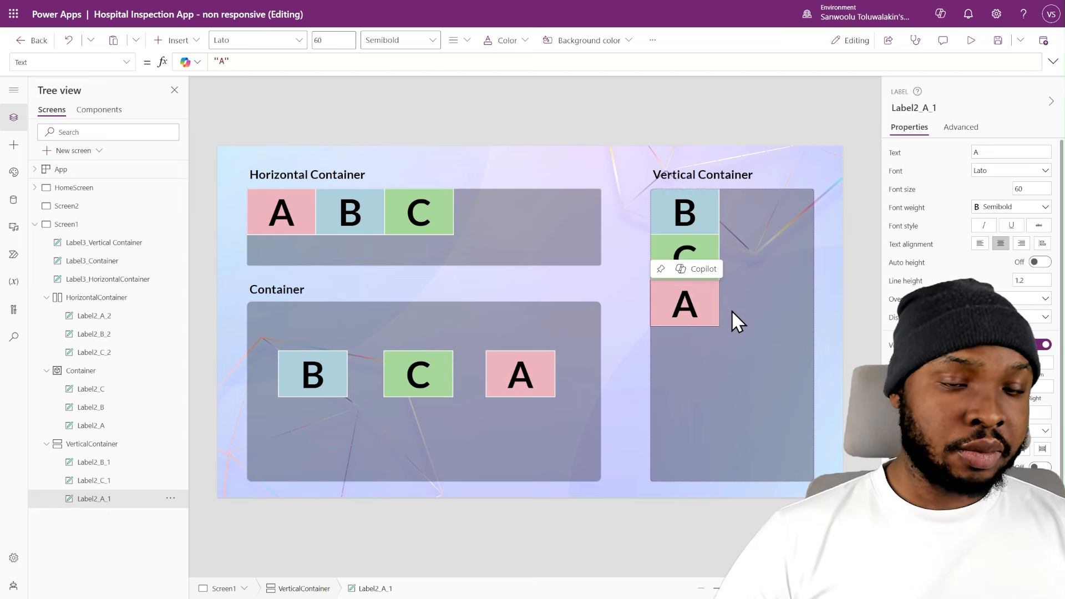
{"action": "left_click", "coordinate": [809, 303]}
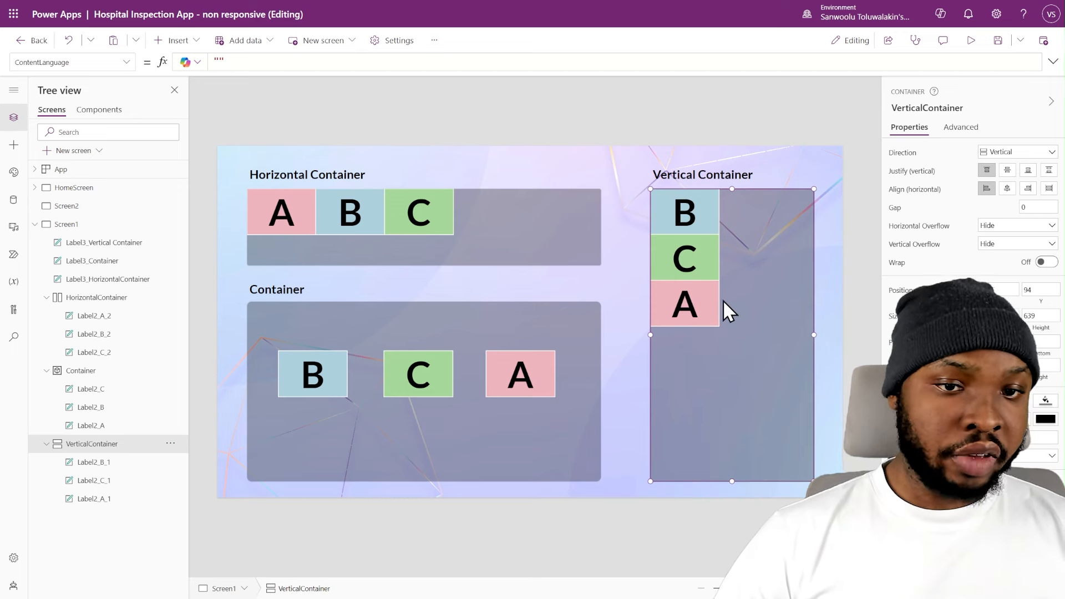
{"action": "left_click", "coordinate": [695, 301]}
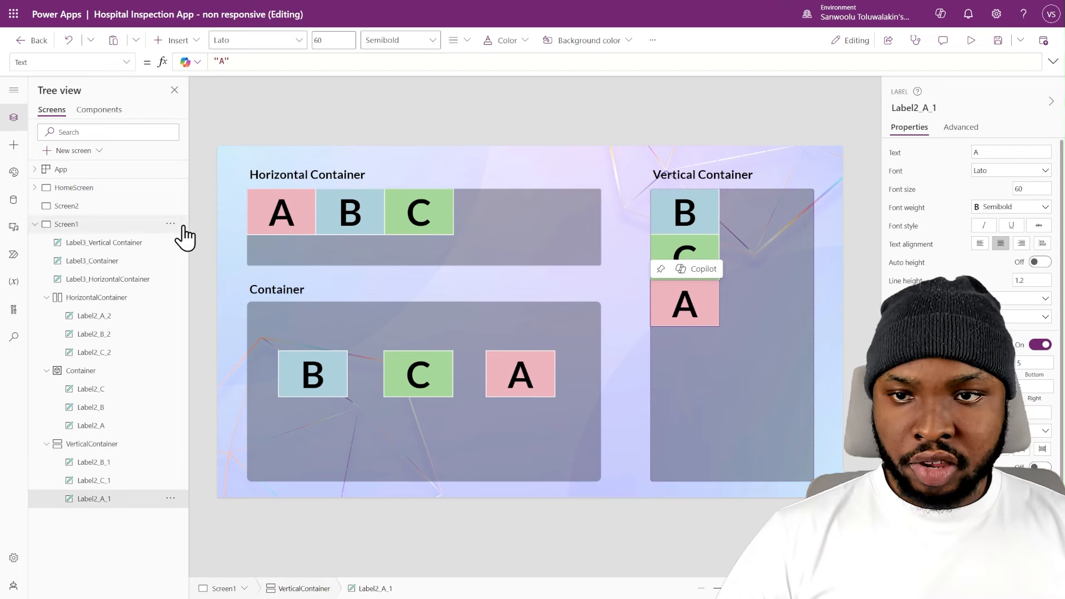
{"action": "mouse_move", "coordinate": [357, 207]}
{"action": "left_mouse_down"}
{"action": "mouse_move", "coordinate": [492, 209]}
{"action": "mouse_move", "coordinate": [448, 210]}
{"action": "left_mouse_up"}
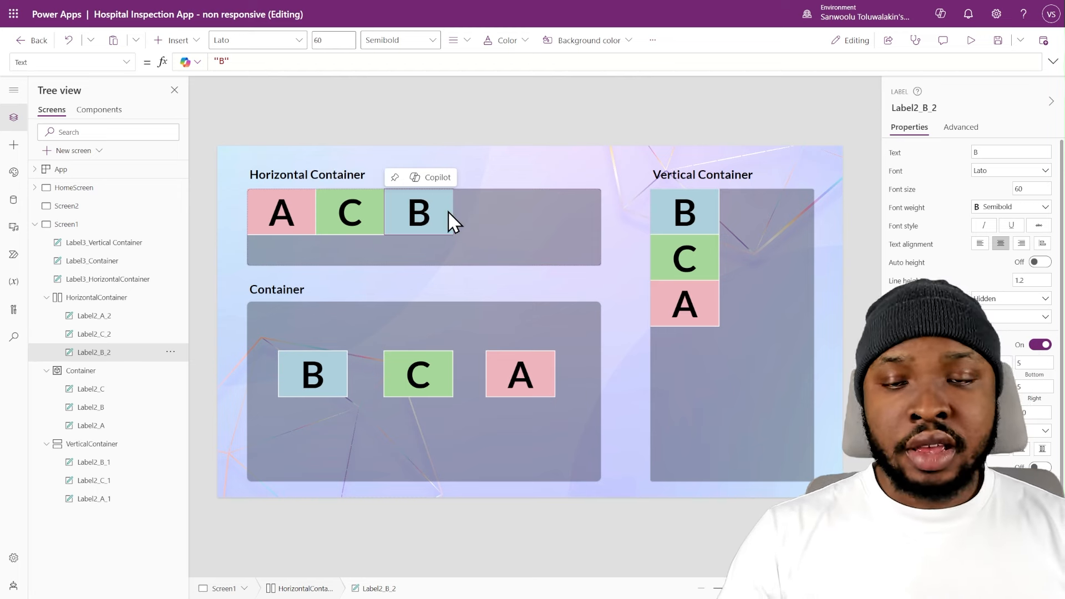
{"action": "left_click", "coordinate": [512, 222]}
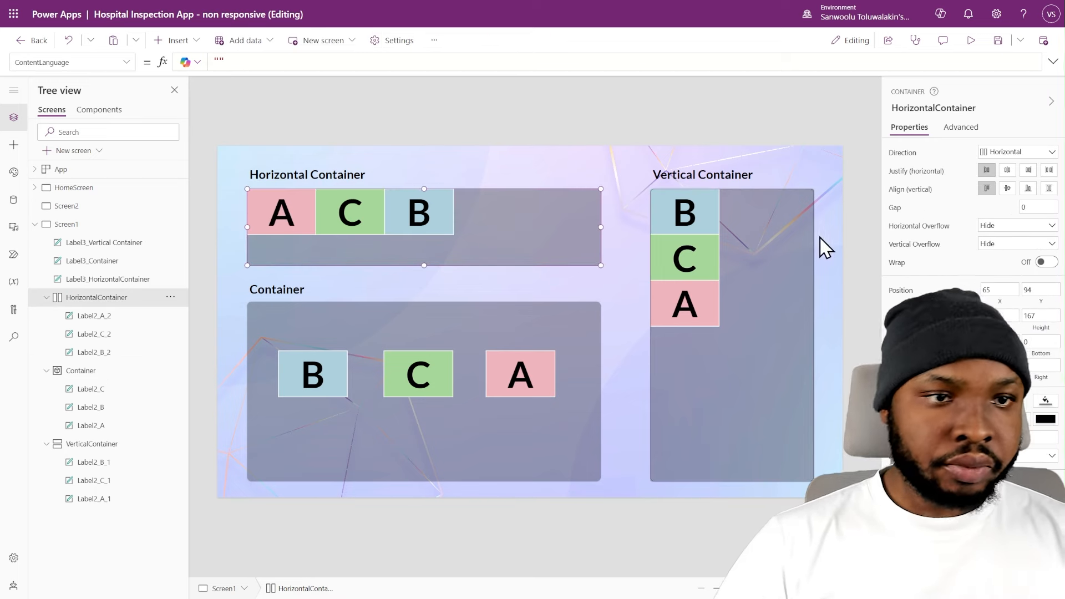
Restore the A, B, C label order in both VerticalContainer and HorizontalContainer
{"action": "left_click", "coordinate": [696, 307]}
{"action": "left_click_drag", "start_coordinate": [696, 306], "coordinate": [691, 194]}
{"action": "left_click_drag", "start_coordinate": [397, 222], "coordinate": [333, 214]}
{"action": "left_click", "coordinate": [807, 302]}
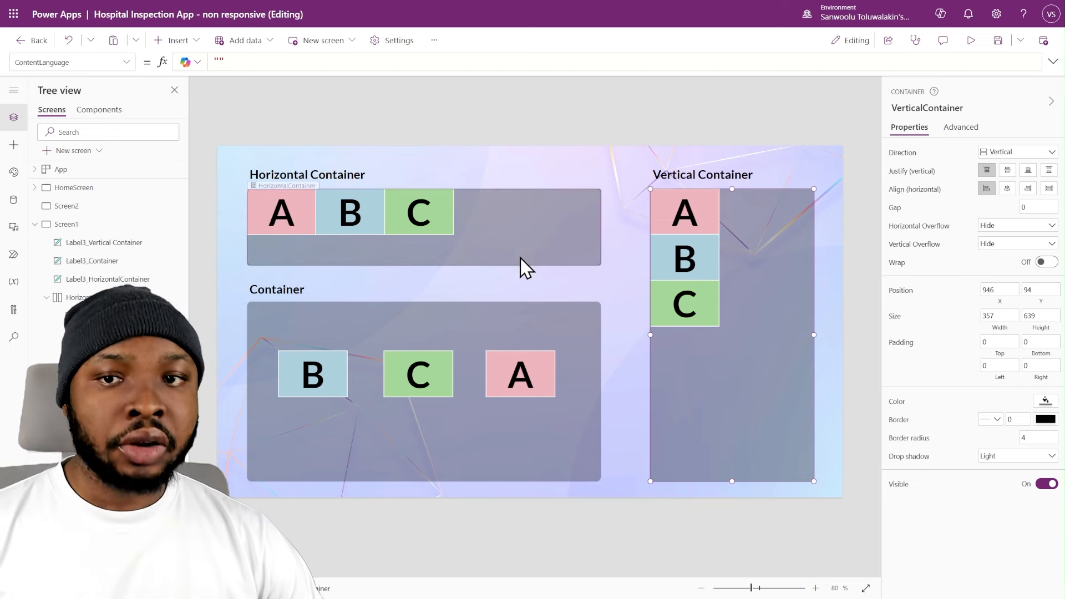
Try center and end horizontal justification on HorizontalContainer, and finish with space between
{"action": "left_click", "coordinate": [510, 219]}
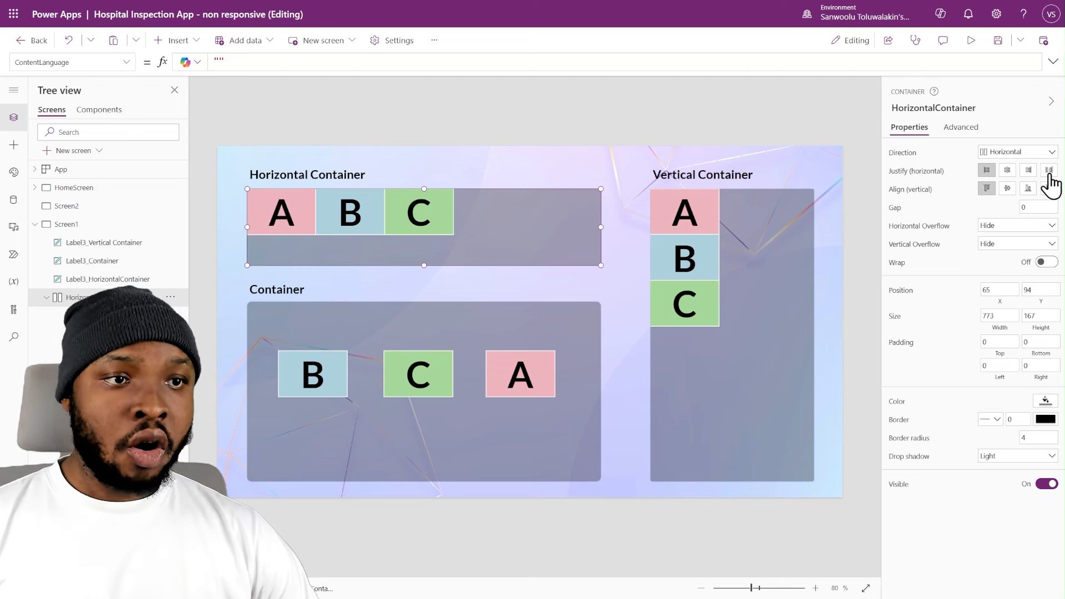
{"action": "left_click", "coordinate": [1007, 171]}
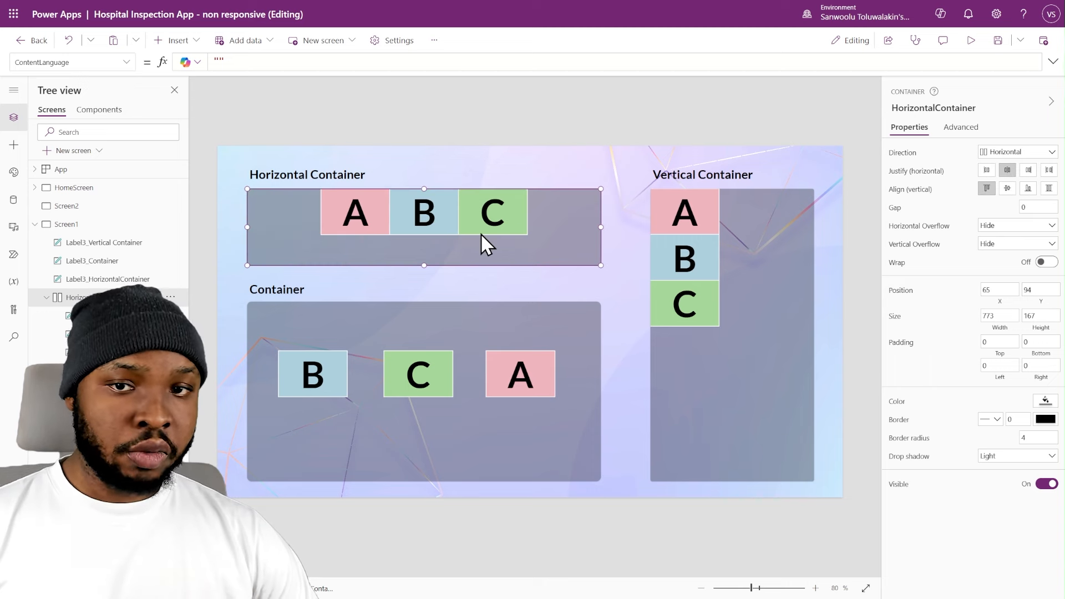
{"action": "left_click", "coordinate": [1028, 171]}
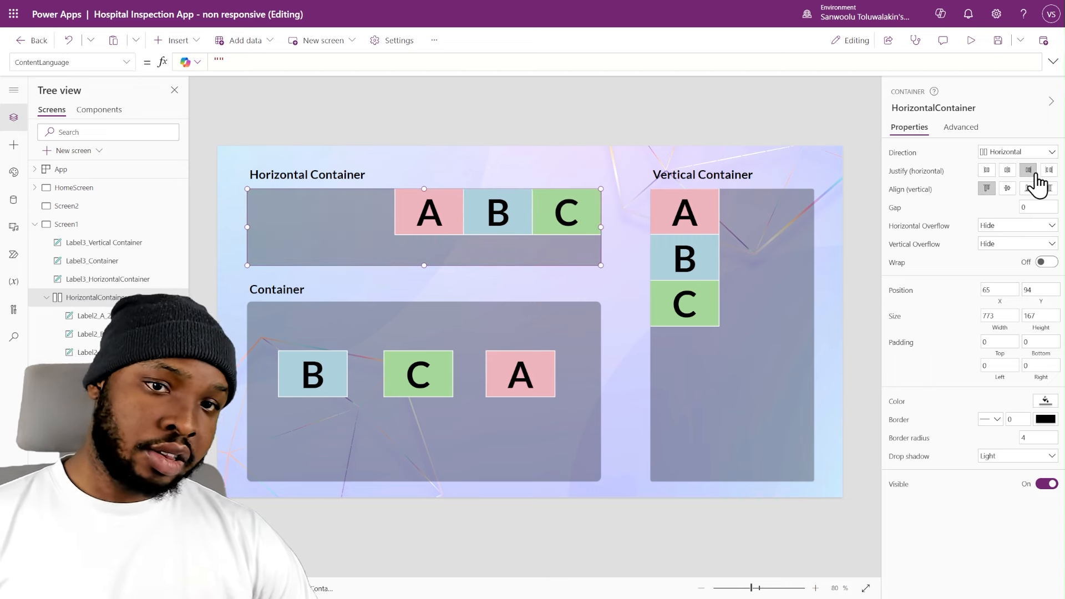
{"action": "left_click", "coordinate": [1048, 170]}
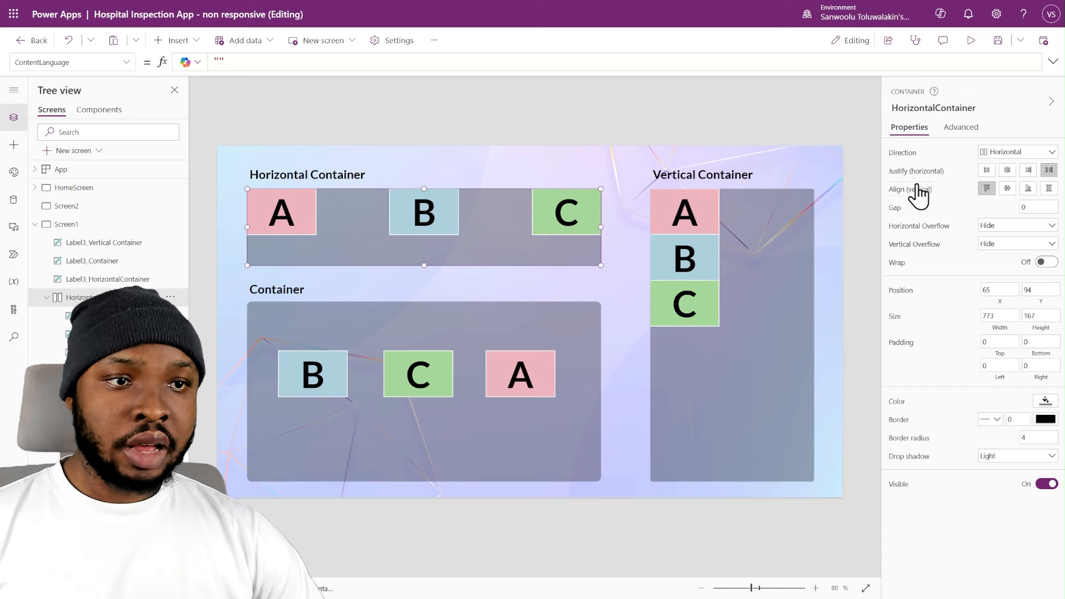
Try center and end vertical justification on VerticalContainer, and finish with space between
{"action": "left_click", "coordinate": [788, 263]}
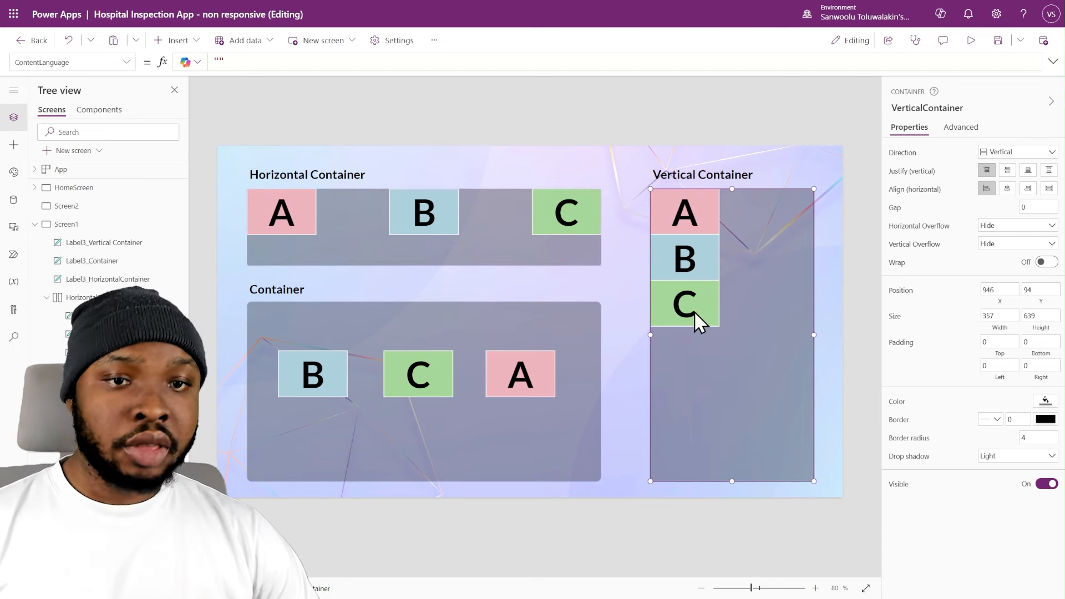
{"action": "left_click", "coordinate": [1006, 172]}
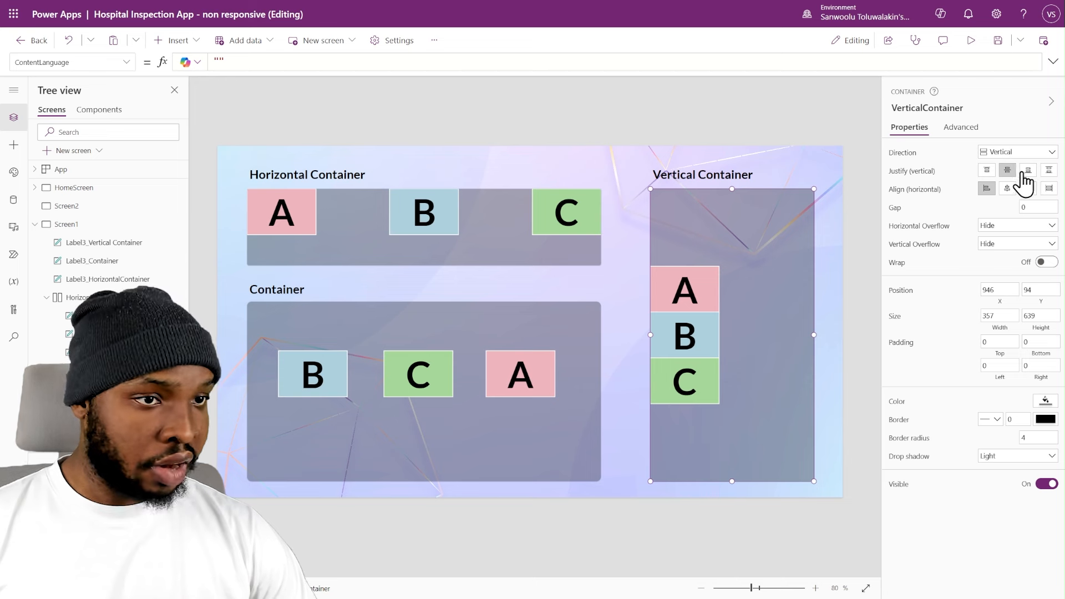
{"action": "left_click", "coordinate": [1028, 170]}
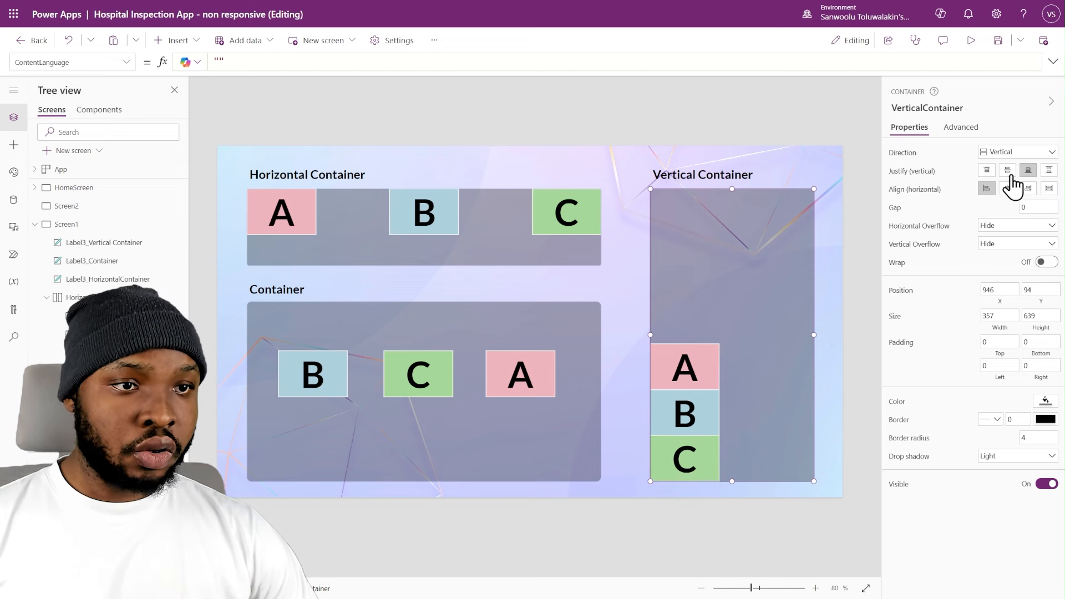
{"action": "left_click", "coordinate": [1048, 170]}
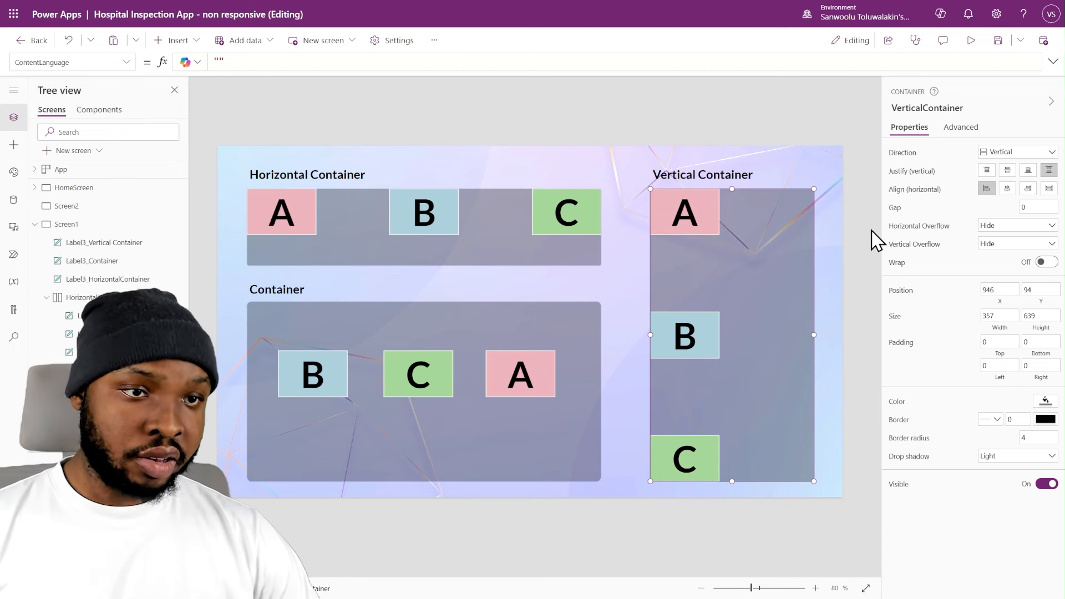
Try center and end horizontal alignment for VerticalContainer's labels, and finish with stretch
{"action": "left_click", "coordinate": [1007, 189]}
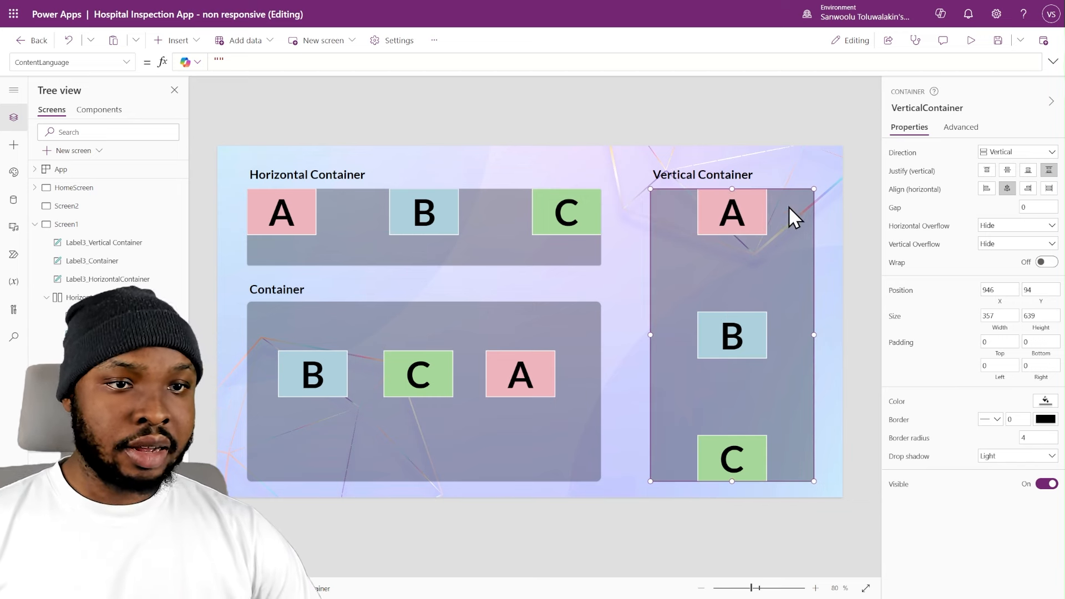
{"action": "left_click", "coordinate": [1028, 189]}
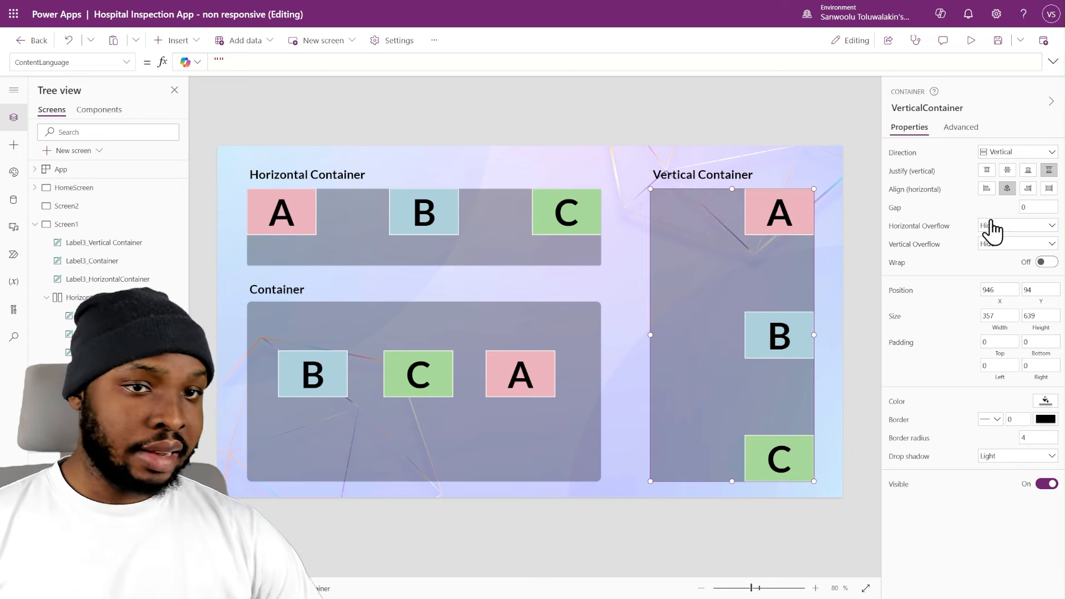
{"action": "left_click", "coordinate": [1049, 189]}
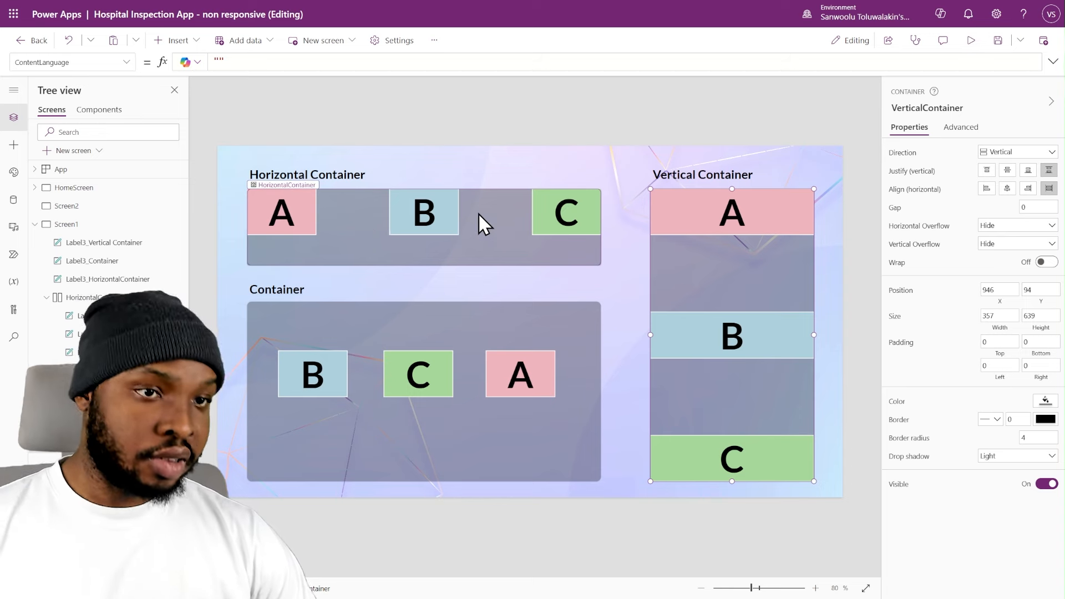
Try center and end vertical alignment for HorizontalContainer's labels, and finish with stretch
{"action": "left_click", "coordinate": [330, 201]}
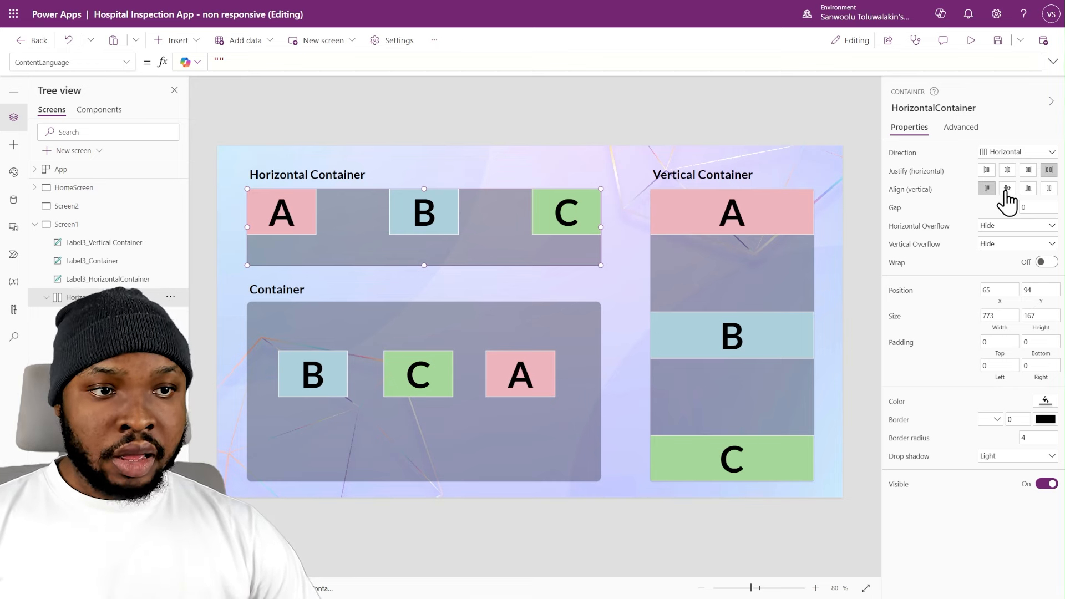
{"action": "left_click", "coordinate": [1007, 190]}
{"action": "left_click", "coordinate": [1029, 189]}
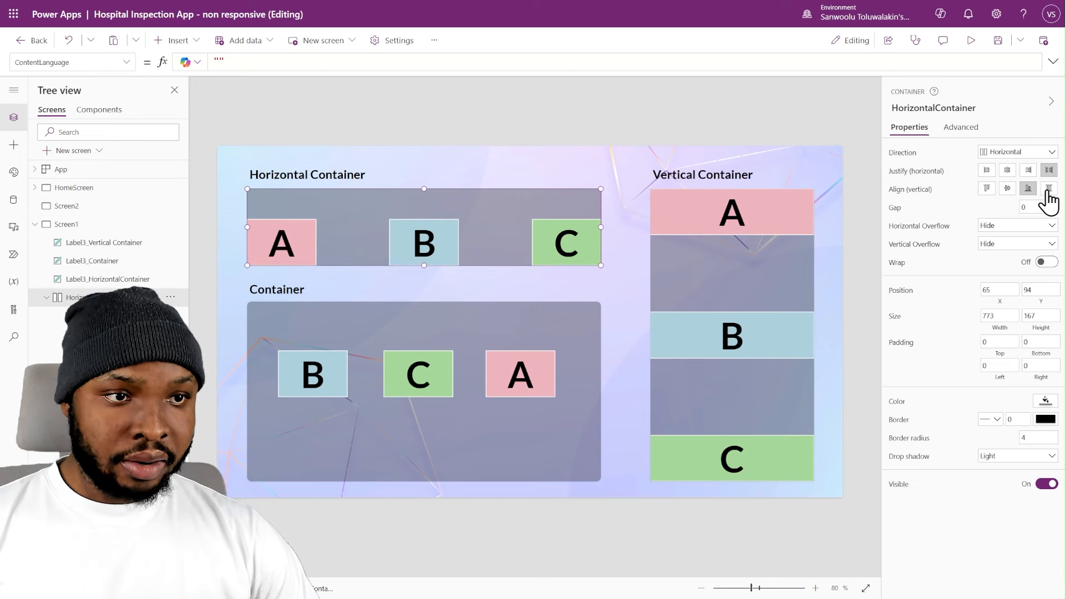
{"action": "left_click", "coordinate": [1048, 189]}
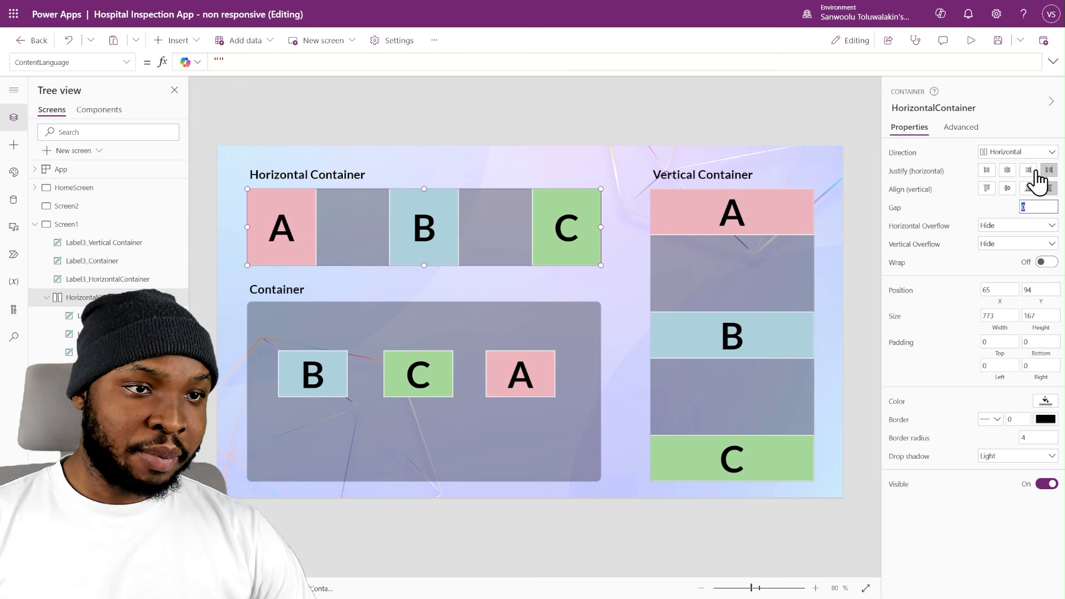
Justify HorizontalContainer's labels to the start, and try a gap of 10 before settling on 40
{"action": "left_click", "coordinate": [988, 171]}
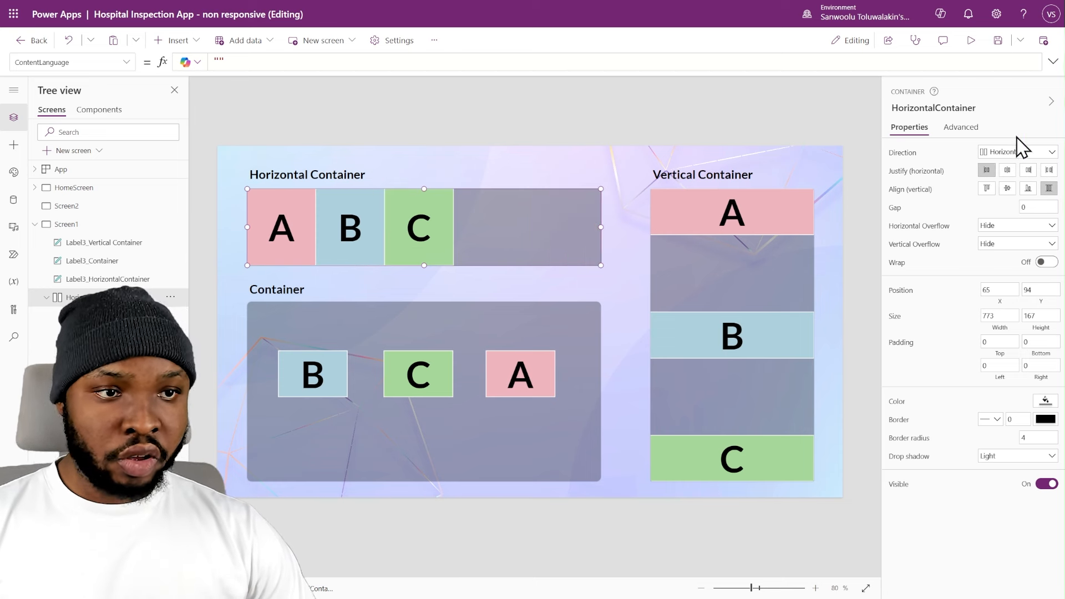
{"action": "double_click", "coordinate": [1024, 209]}
{"action": "type", "text": "10"}
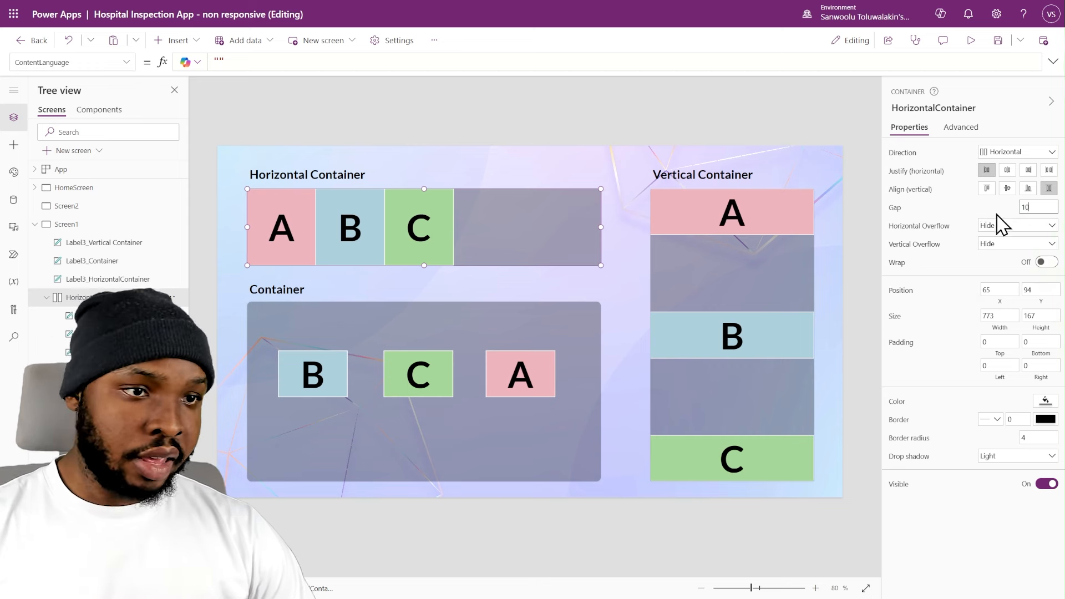
{"action": "key", "text": "Return"}
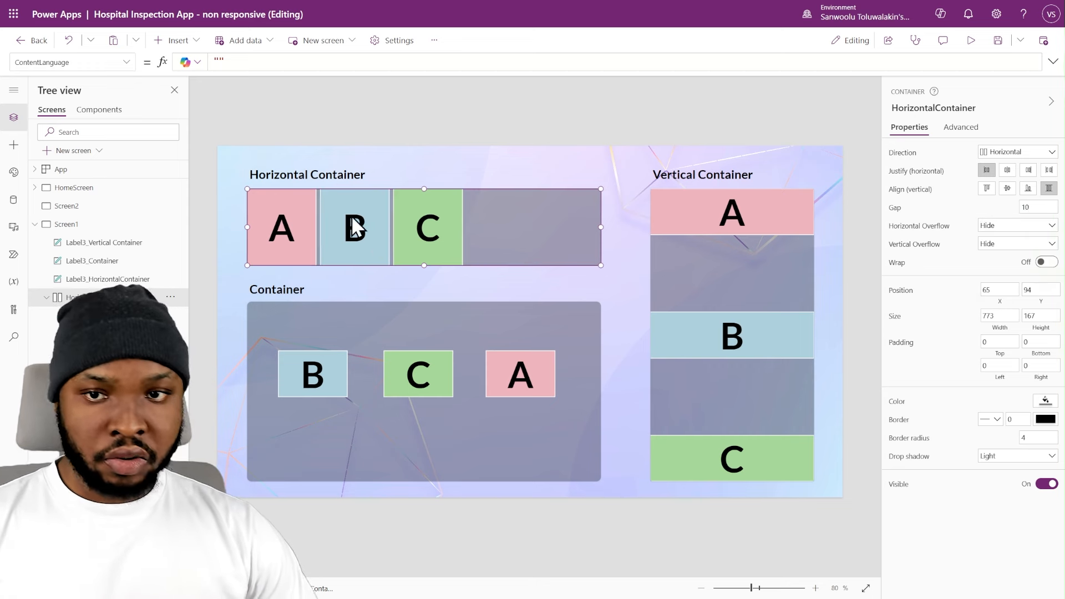
{"action": "double_click", "coordinate": [1022, 207]}
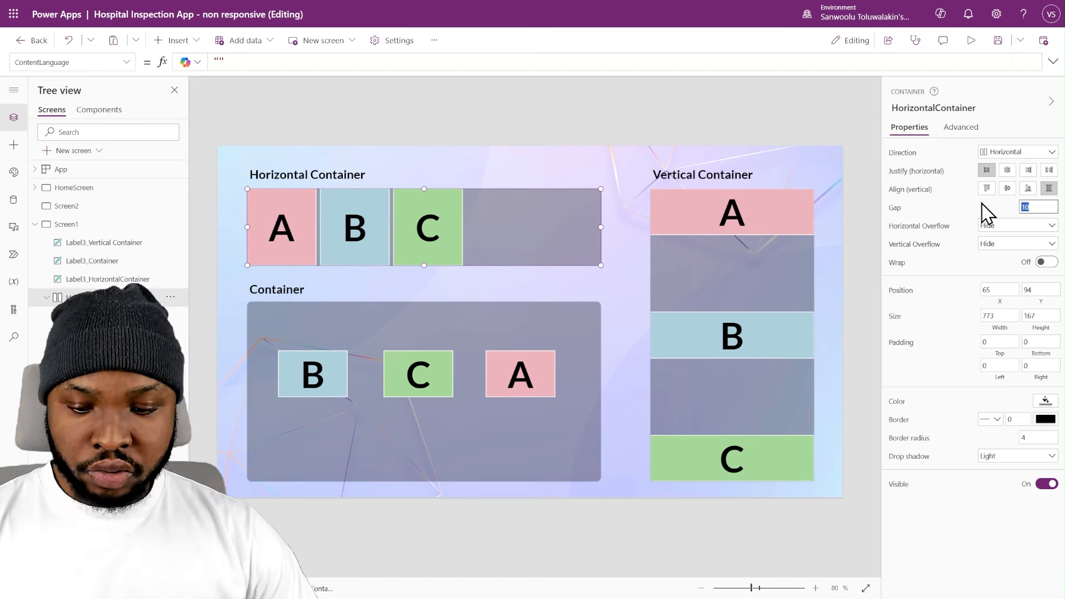
{"action": "type", "text": "40"}
{"action": "key", "text": "Return"}
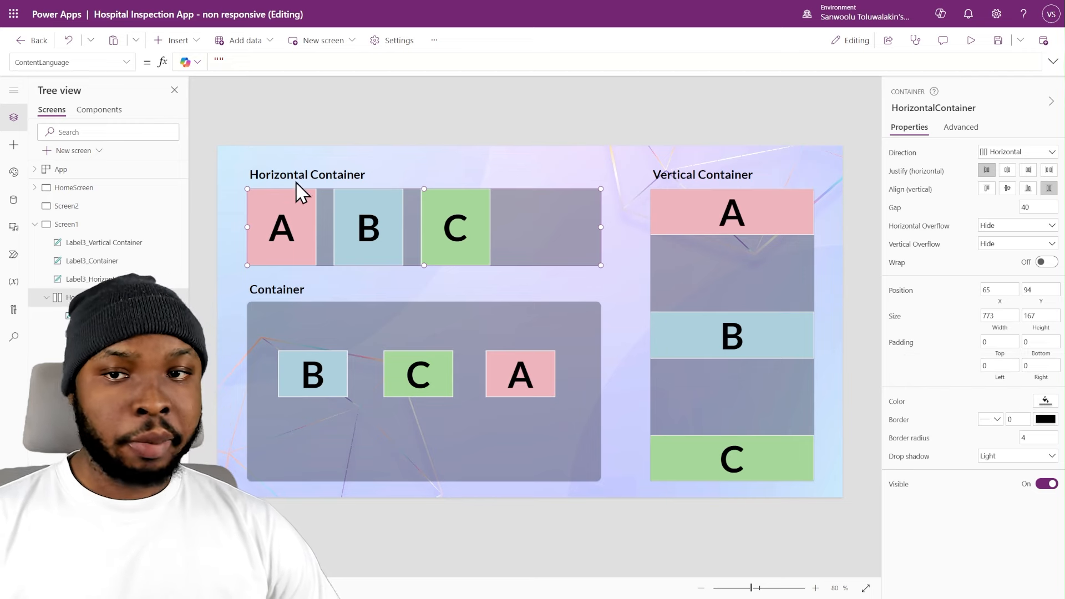
Try top and bottom padding of 40 and left padding of 20 on HorizontalContainer
{"action": "left_click", "coordinate": [994, 341]}
{"action": "type", "text": "40"}
{"action": "key", "text": "Tab"}
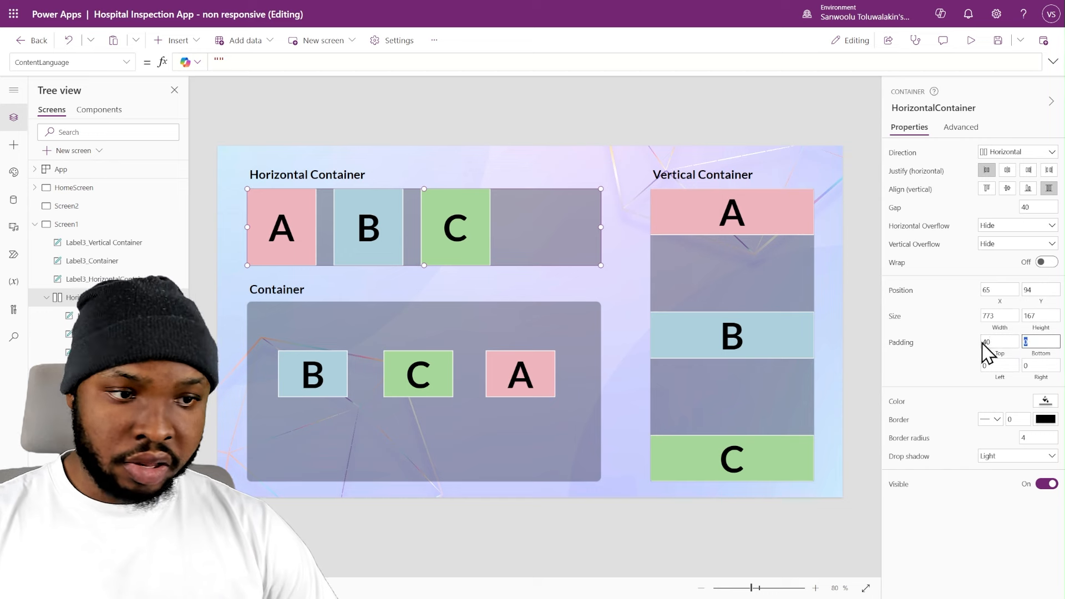
{"action": "type", "text": "40"}
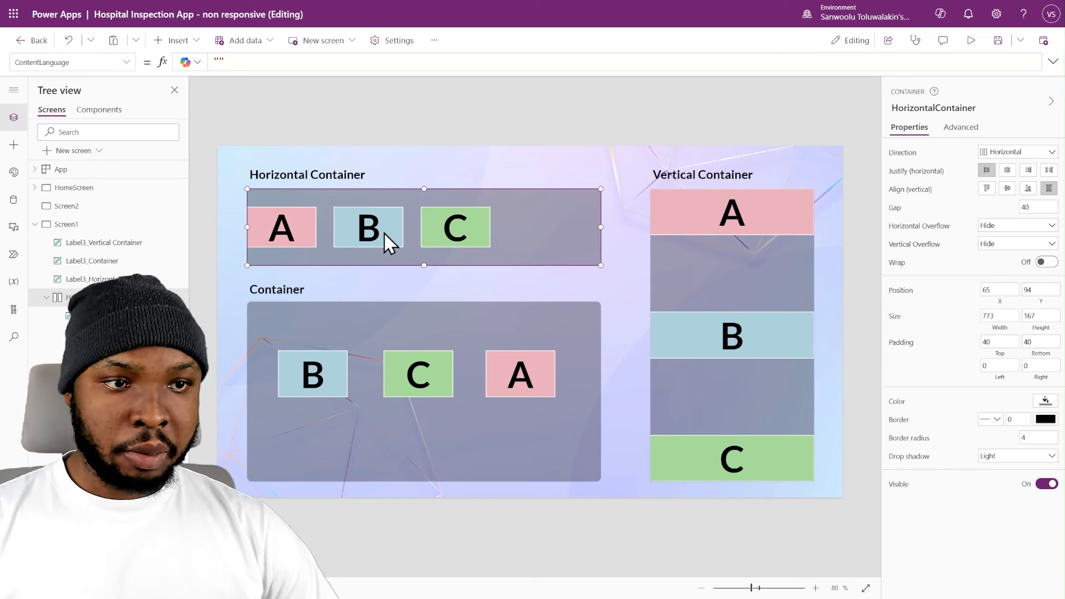
{"action": "left_click", "coordinate": [993, 366]}
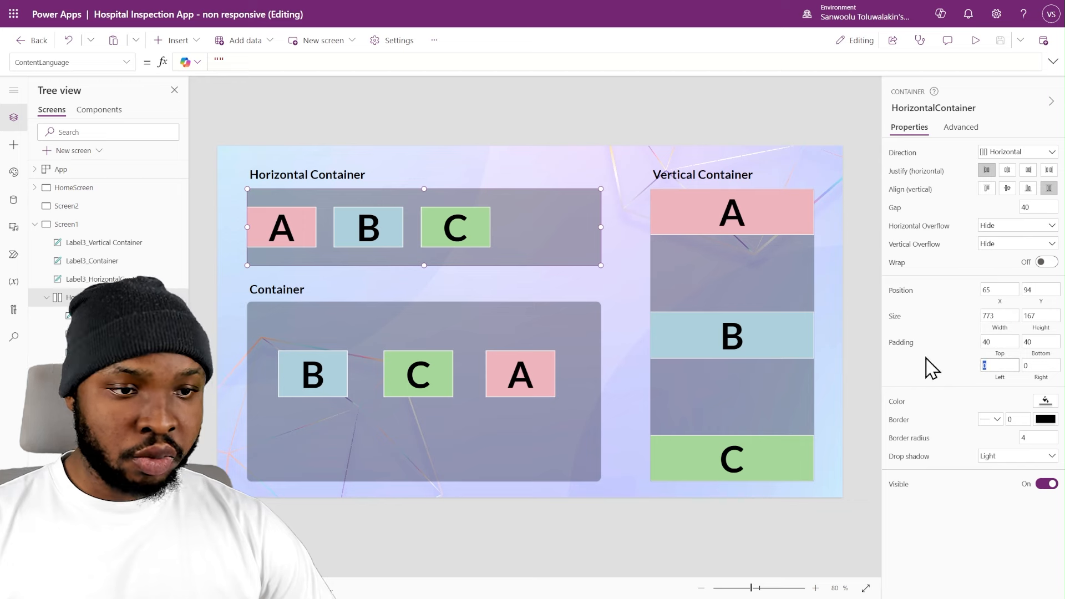
{"action": "type", "text": "20"}
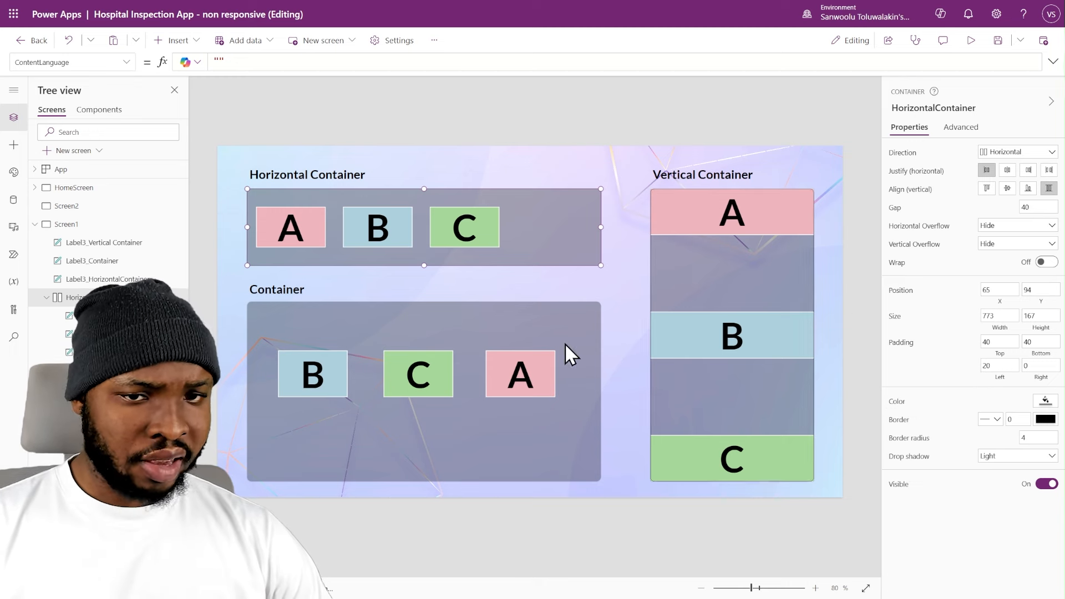
{"action": "mouse_move", "coordinate": [602, 229]}
{"action": "left_mouse_down"}
{"action": "mouse_move", "coordinate": [577, 231]}
{"action": "mouse_move", "coordinate": [591, 240]}
{"action": "mouse_move", "coordinate": [569, 233]}
{"action": "mouse_move", "coordinate": [602, 226]}
{"action": "left_mouse_up"}
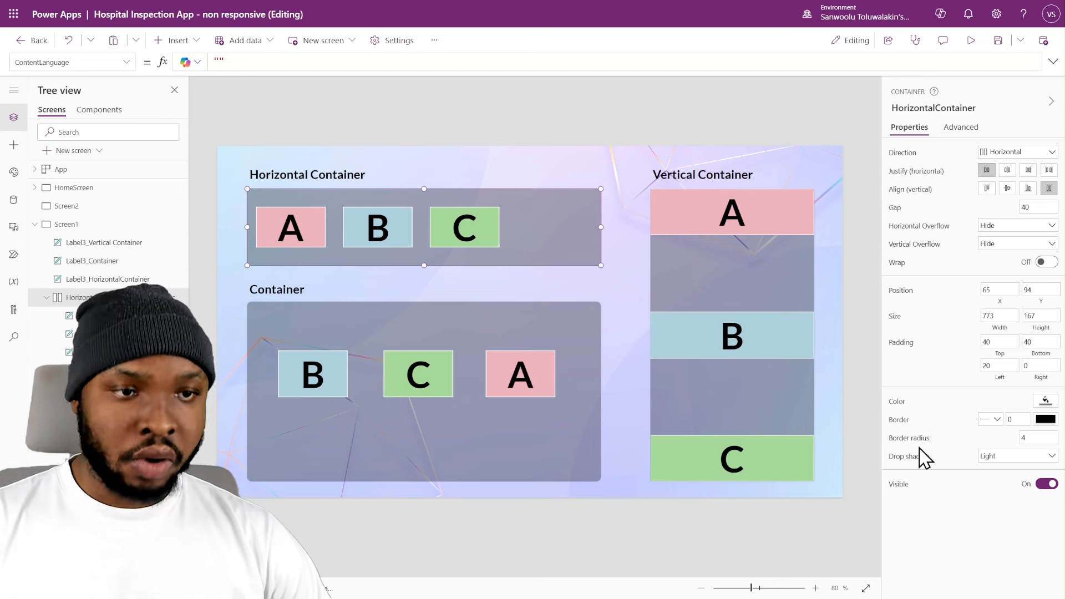
Reset HorizontalContainer's left, top and bottom padding to 0
{"action": "left_click", "coordinate": [1001, 365]}
{"action": "type", "text": "0"}
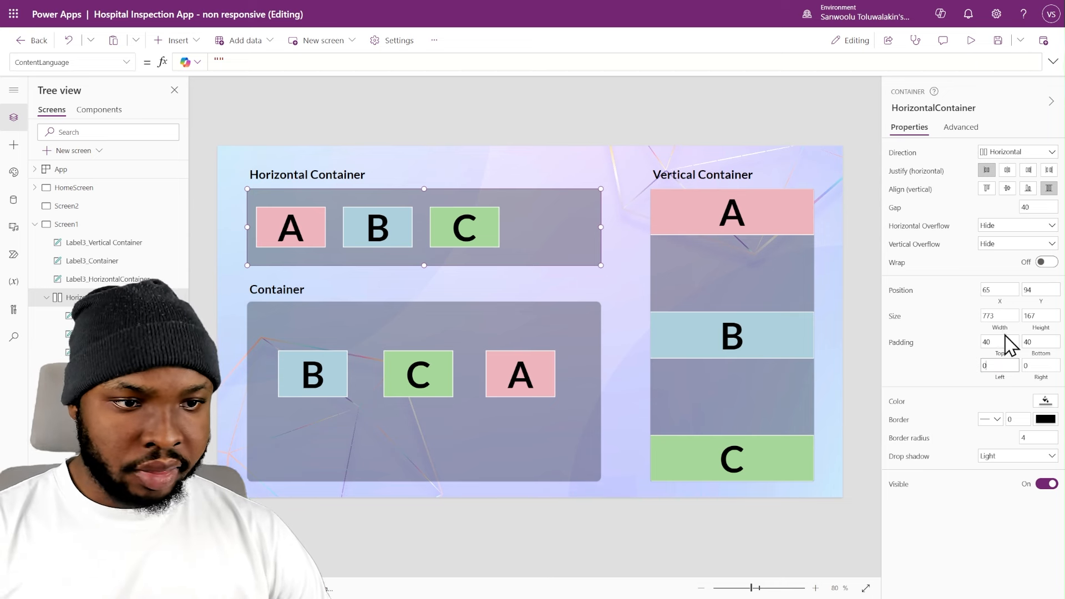
{"action": "left_click", "coordinate": [1001, 342]}
{"action": "type", "text": "0"}
{"action": "left_click", "coordinate": [1041, 342]}
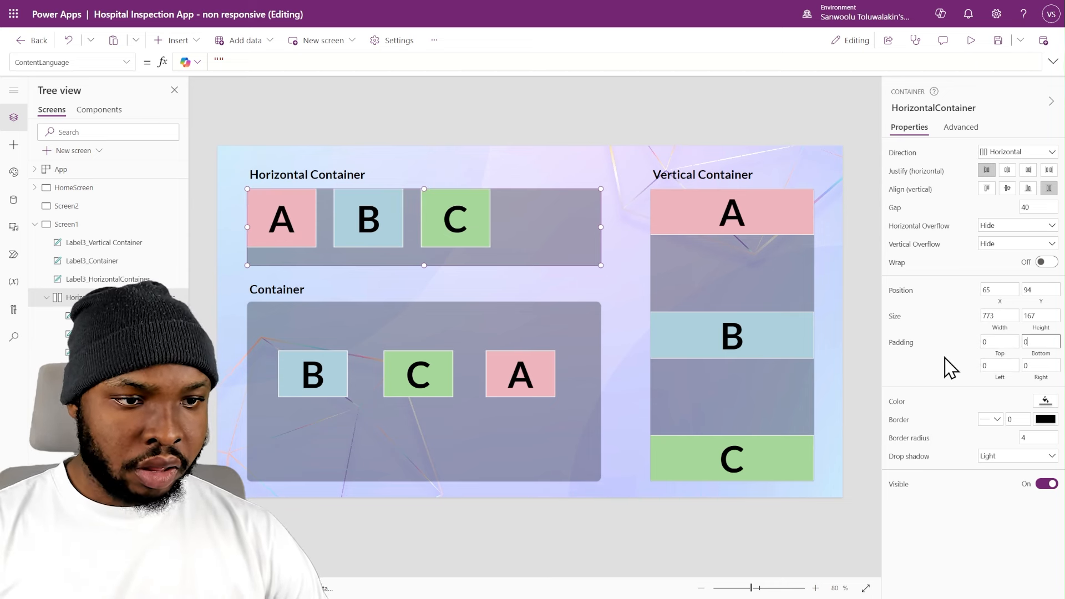
{"action": "type", "text": "0"}
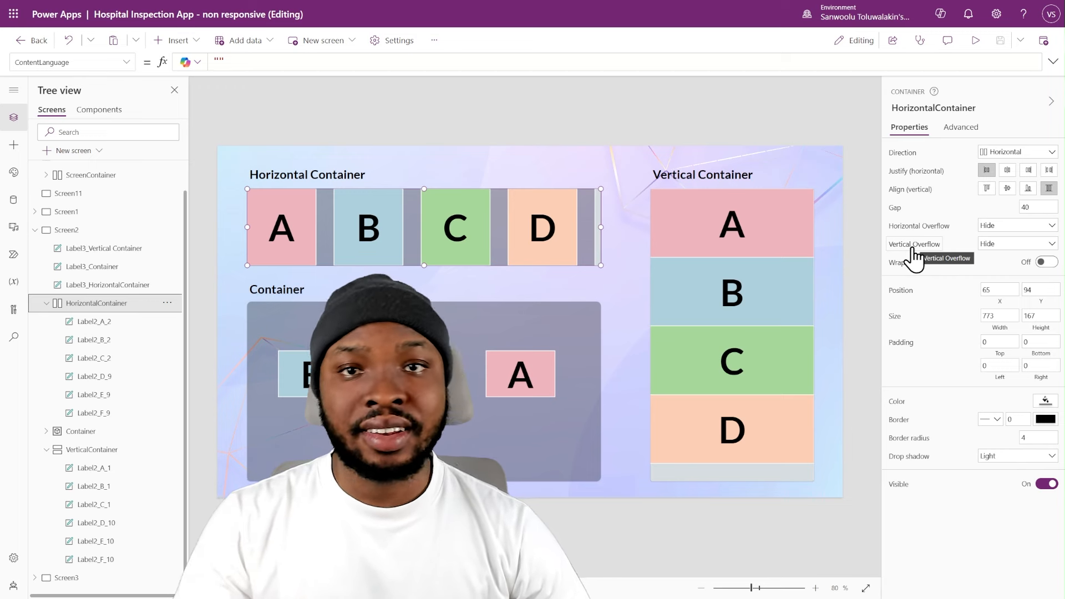
Review HorizontalContainer's horizontal and vertical overflow options, and locate its child labels from D onward
{"action": "left_click", "coordinate": [996, 226]}
{"action": "left_click", "coordinate": [969, 203]}
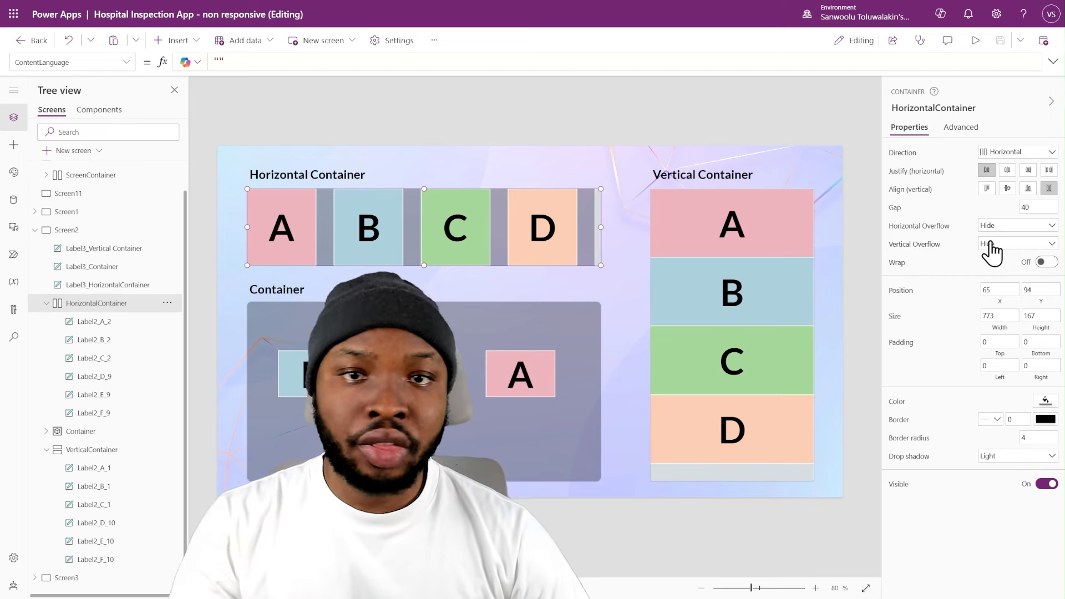
{"action": "left_click", "coordinate": [992, 249]}
{"action": "left_click", "coordinate": [970, 269]}
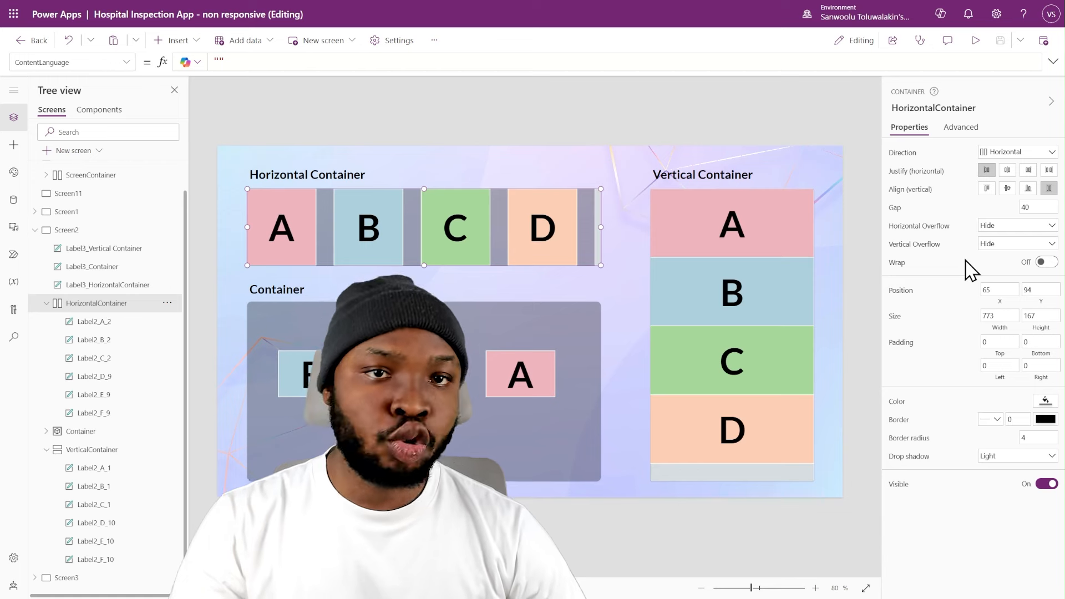
{"action": "left_click", "coordinate": [91, 377]}
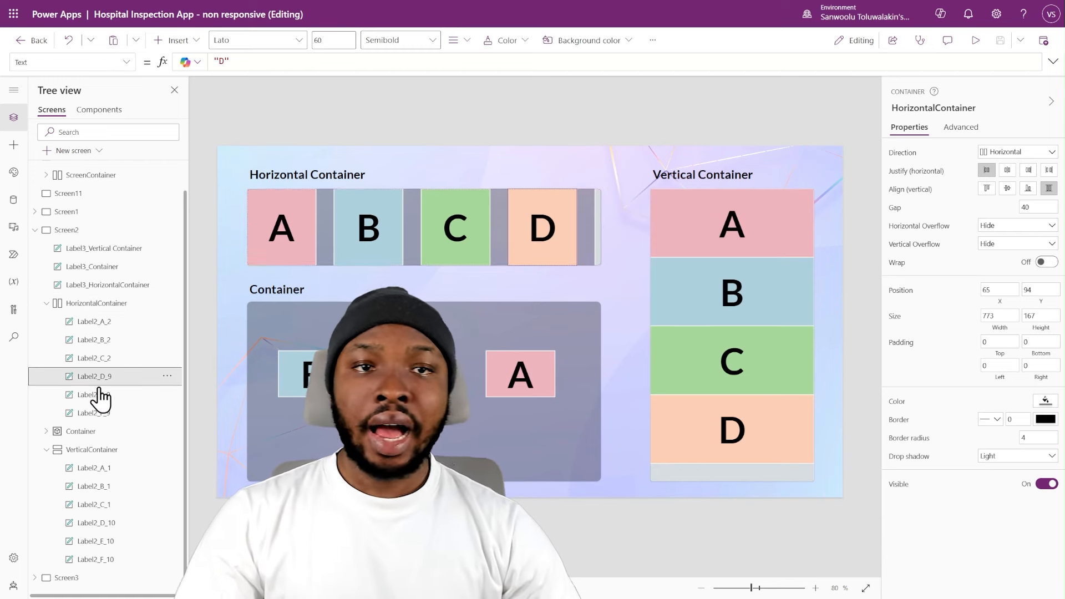
{"action": "left_click", "coordinate": [95, 412]}
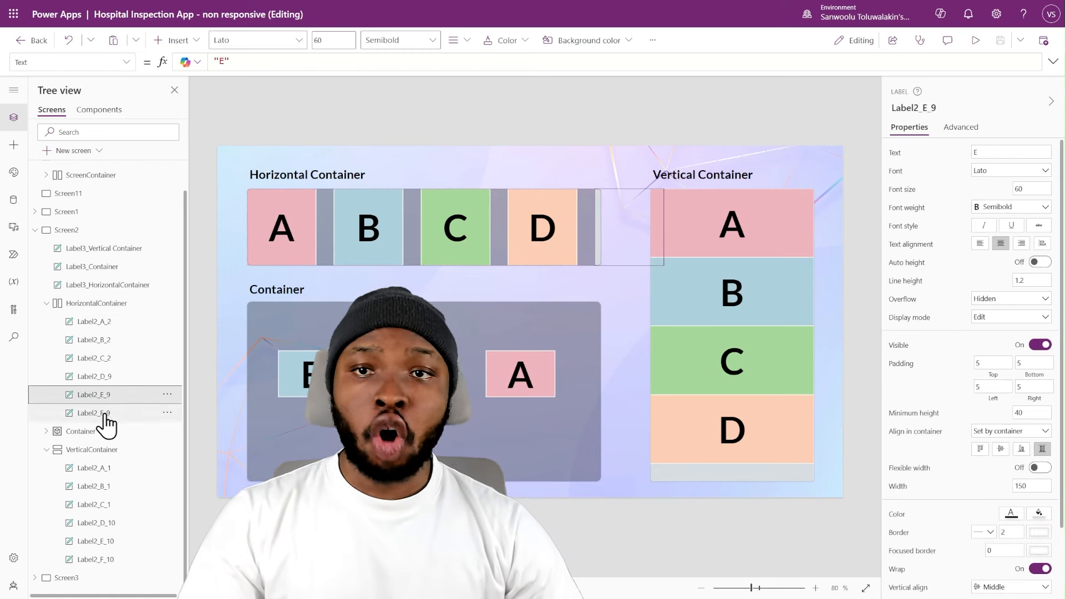
Set HorizontalContainer's horizontal overflow to Scroll and try out its scroll bar
{"action": "left_click", "coordinate": [118, 306]}
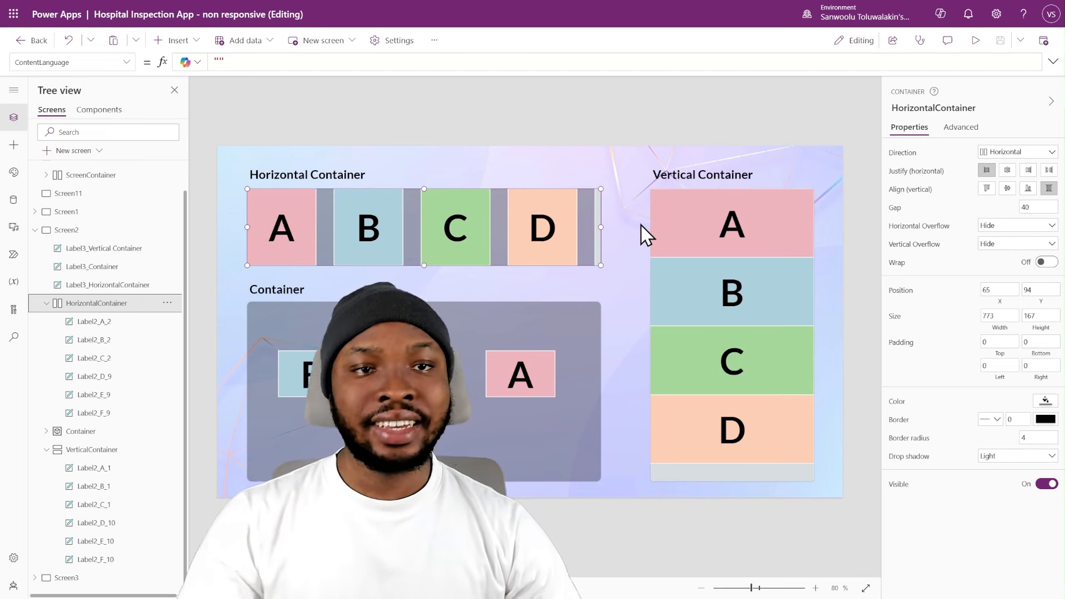
{"action": "left_click", "coordinate": [1021, 226]}
{"action": "left_click", "coordinate": [1003, 259]}
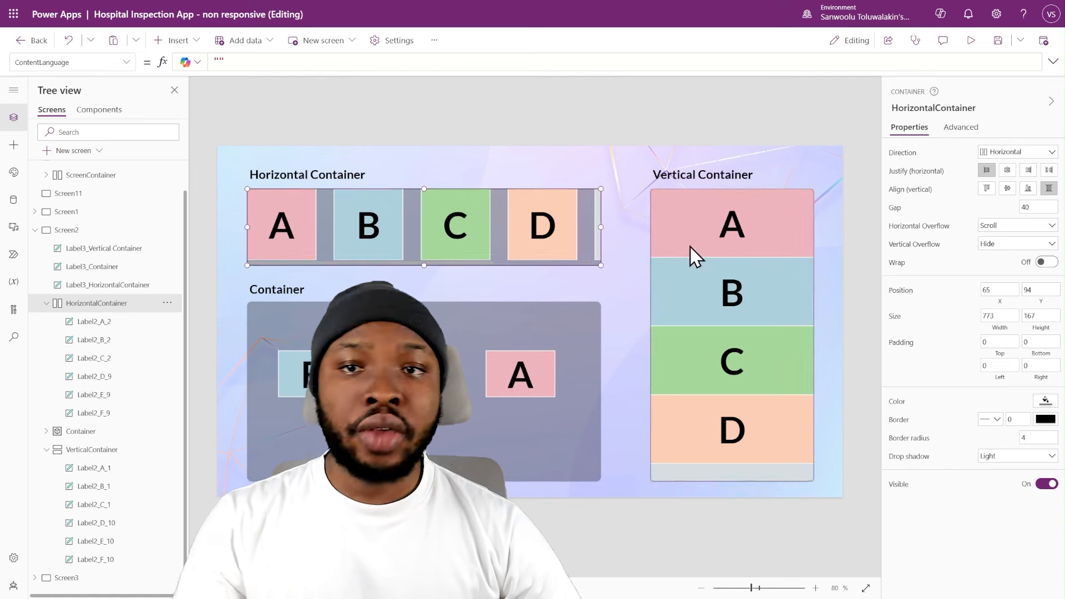
{"action": "left_click_drag", "start_coordinate": [463, 263], "coordinate": [384, 270]}
Set VerticalContainer's vertical overflow to Scroll and test scrolling through its labels
{"action": "left_click", "coordinate": [763, 238]}
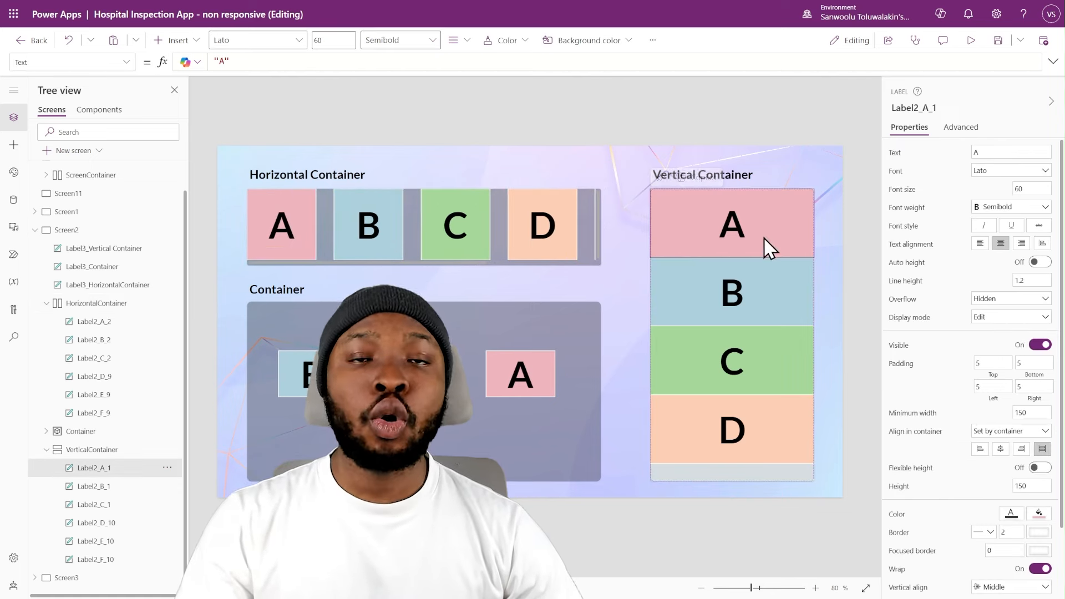
{"action": "left_click", "coordinate": [94, 450]}
{"action": "left_click", "coordinate": [1025, 245]}
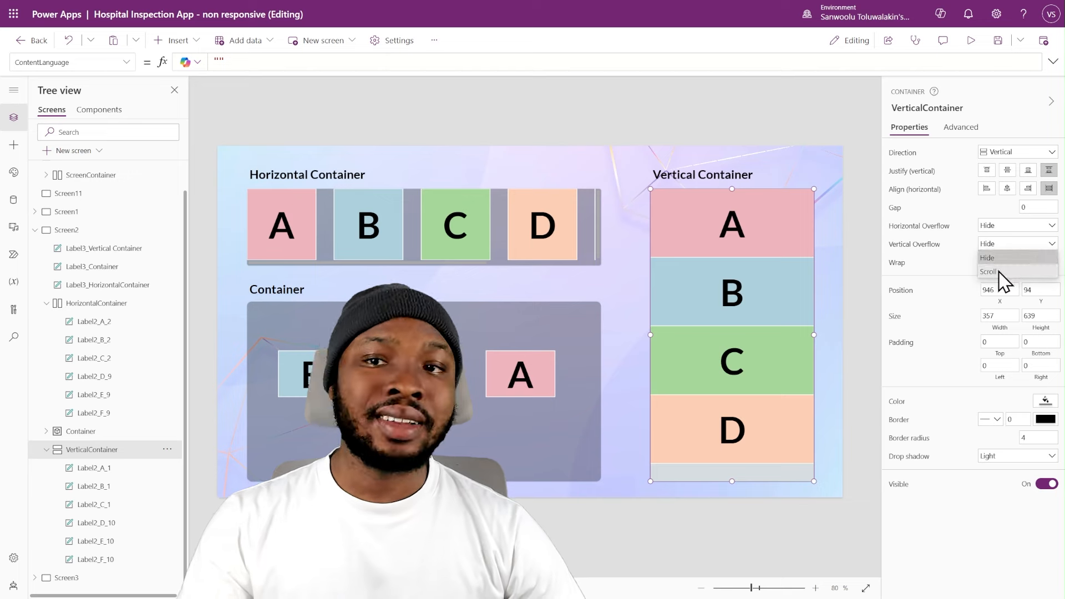
{"action": "left_click", "coordinate": [995, 271]}
{"action": "scroll", "coordinate": [732, 291], "scroll_direction": "down", "scroll_amount": 3}
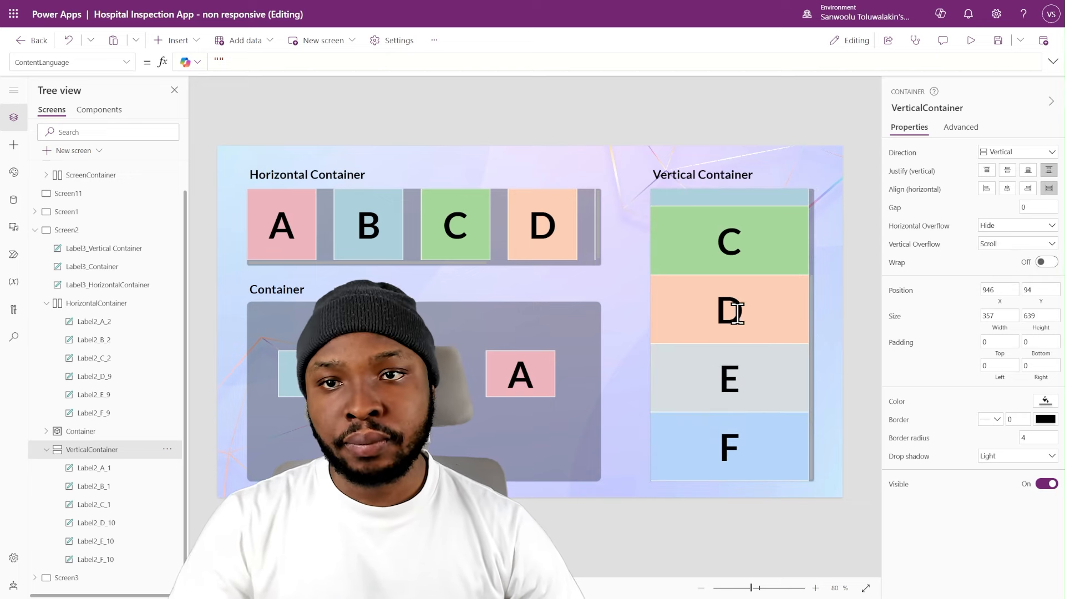
{"action": "scroll", "coordinate": [738, 308], "scroll_direction": "up", "scroll_amount": 3}
Preview the app, scroll both the vertical and horizontal containers, and close the preview
{"action": "left_click", "coordinate": [970, 40]}
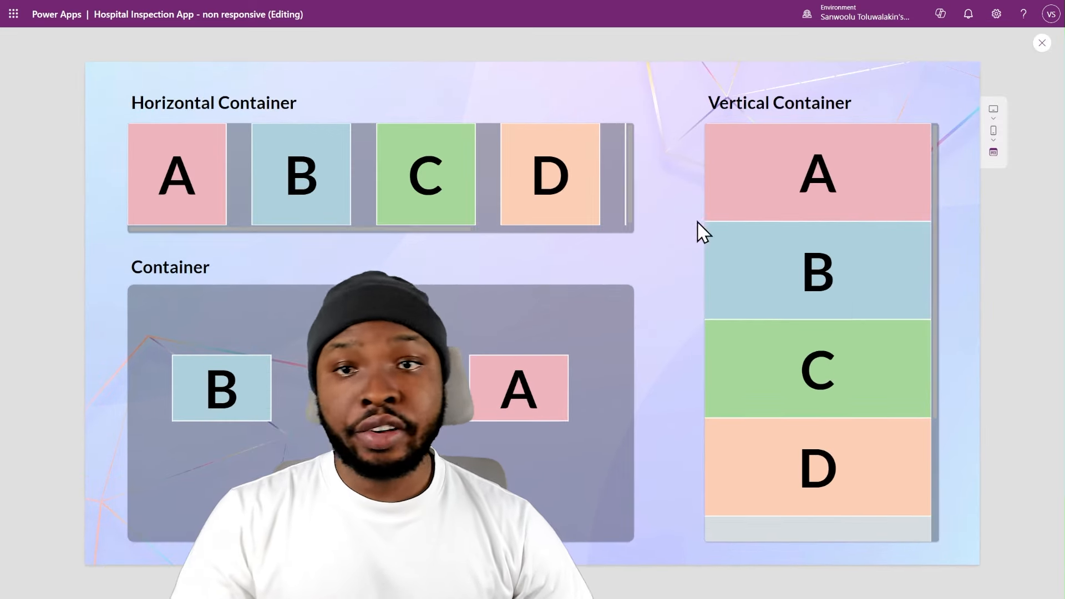
{"action": "scroll", "coordinate": [854, 233], "scroll_direction": "down", "scroll_amount": 3}
{"action": "scroll", "coordinate": [870, 252], "scroll_direction": "up", "scroll_amount": 2}
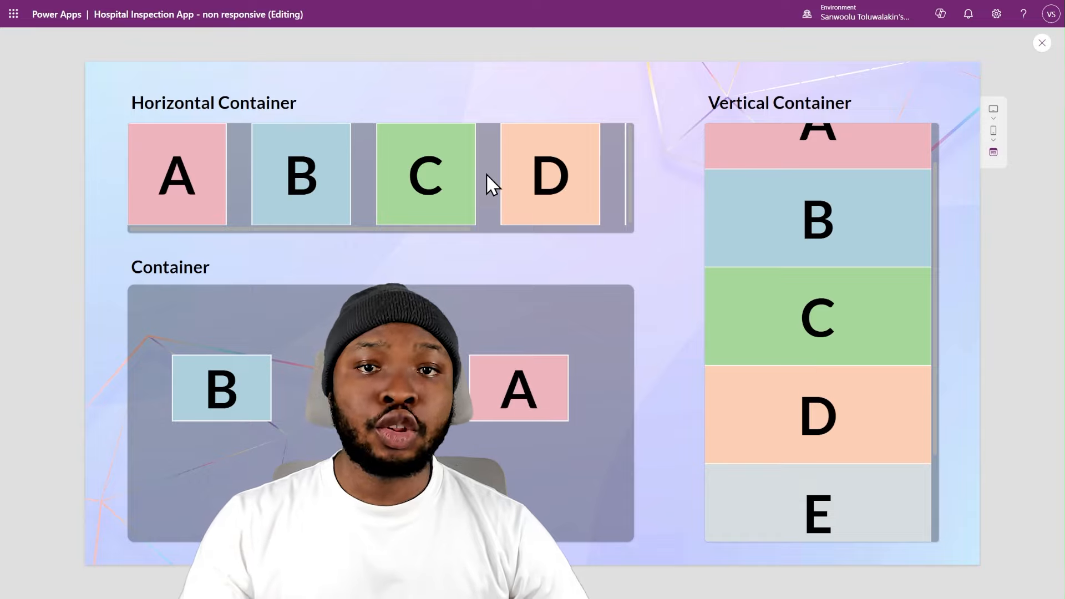
{"action": "scroll", "coordinate": [489, 184], "scroll_direction": "right", "scroll_amount": 3}
{"action": "scroll", "coordinate": [491, 185], "scroll_direction": "left", "scroll_amount": 3}
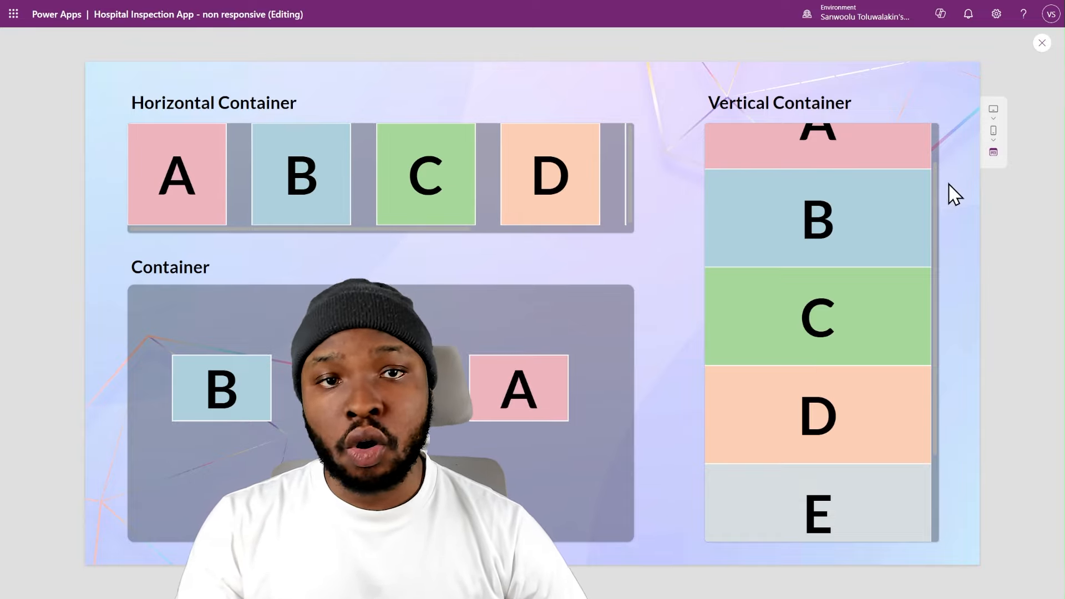
{"action": "left_click", "coordinate": [1041, 43]}
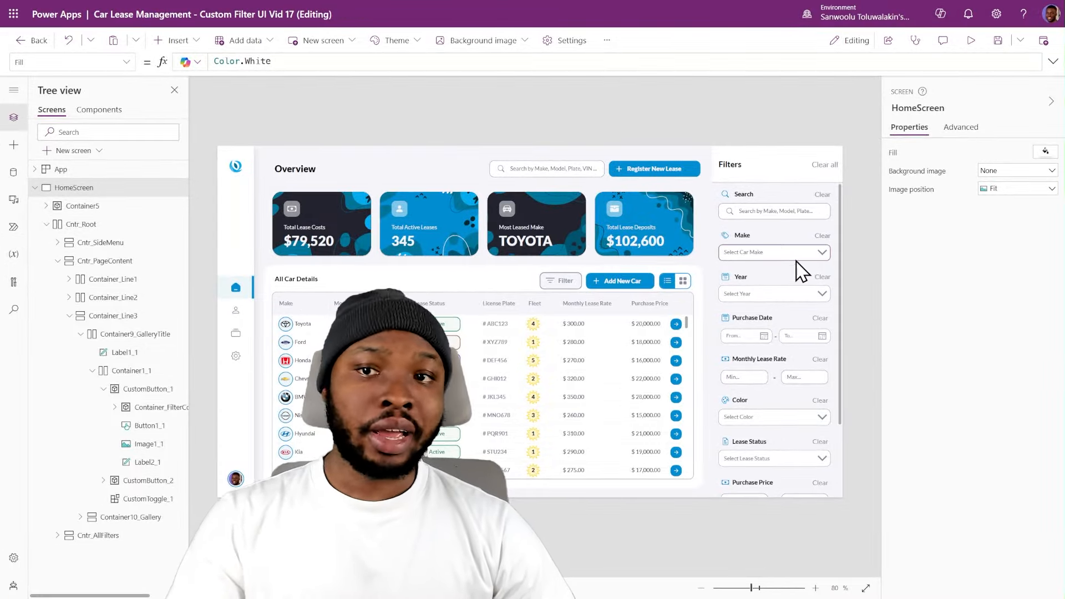
Preview the Car Lease Management app and scroll its Filters pane as a vertical overflow example
{"action": "left_click", "coordinate": [799, 324]}
{"action": "left_click", "coordinate": [972, 41]}
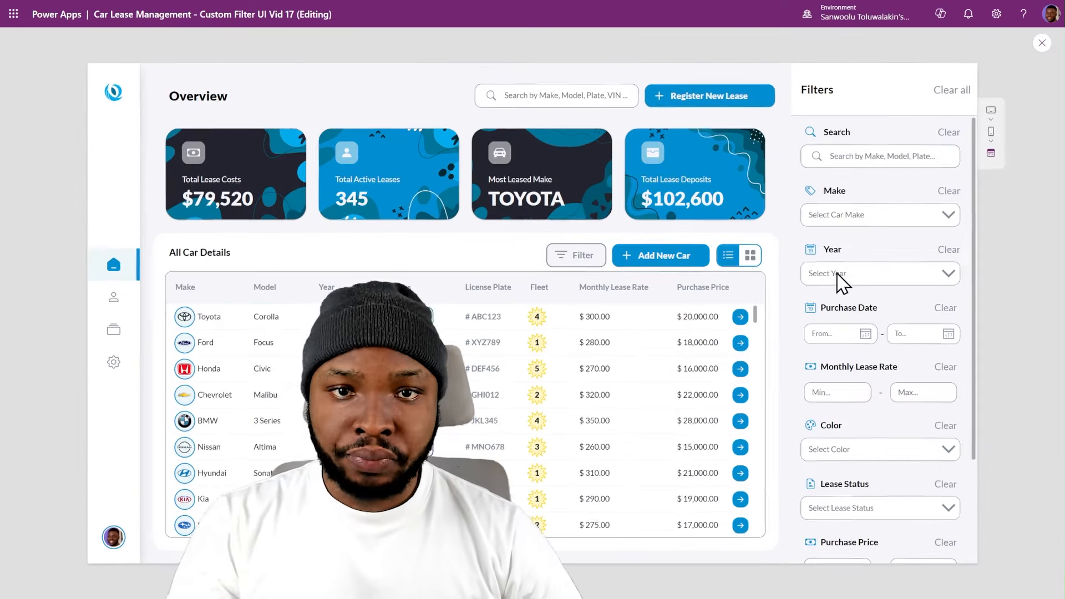
{"action": "scroll", "coordinate": [896, 228], "scroll_direction": "down", "scroll_amount": 3}
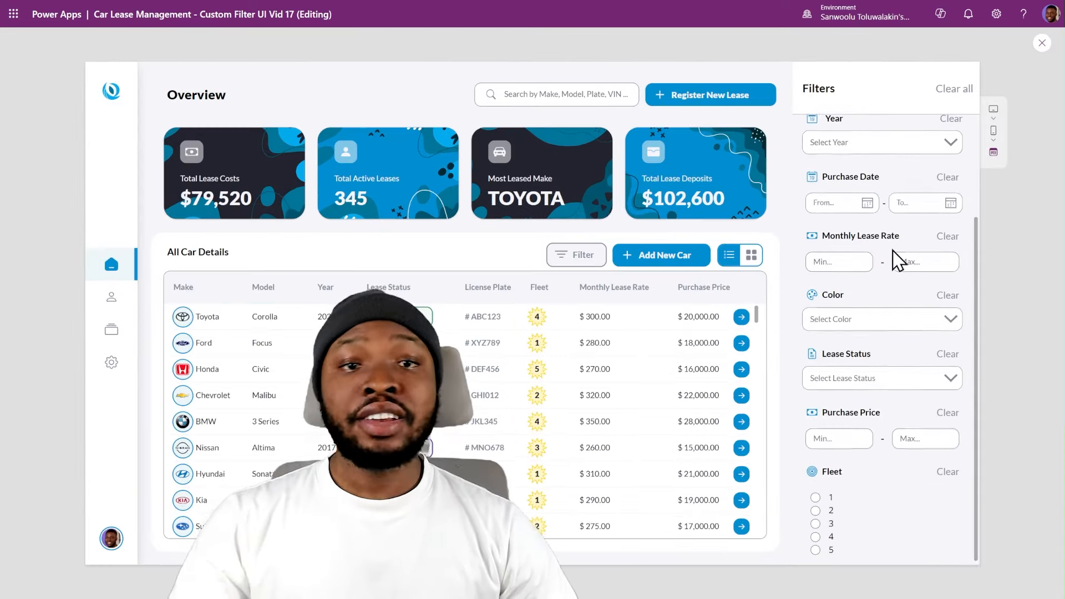
{"action": "scroll", "coordinate": [899, 225], "scroll_direction": "up", "scroll_amount": 3}
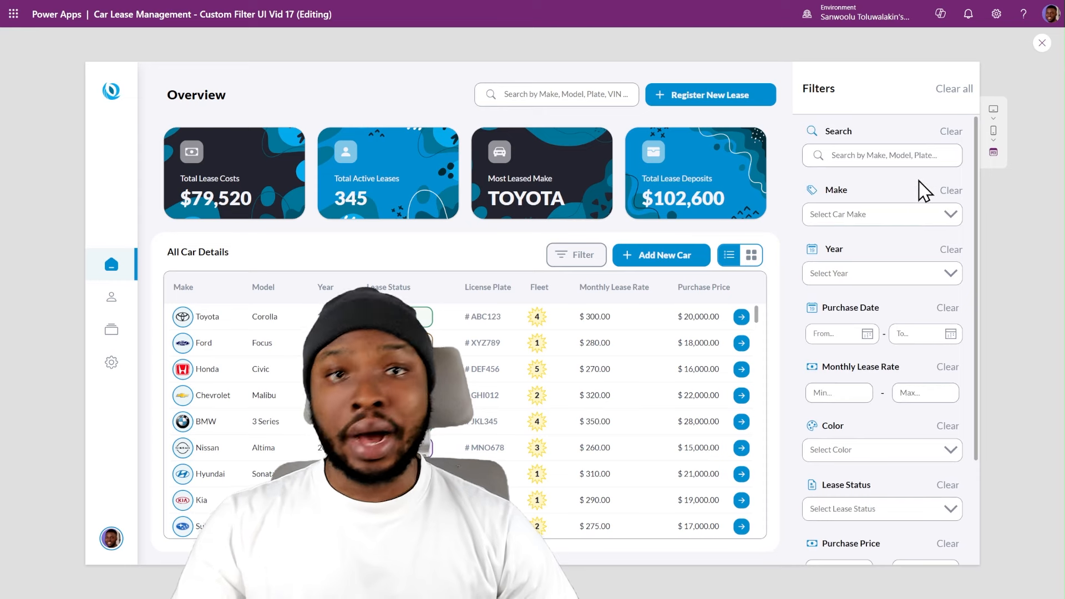
{"action": "scroll", "coordinate": [923, 286], "scroll_direction": "down", "scroll_amount": 3}
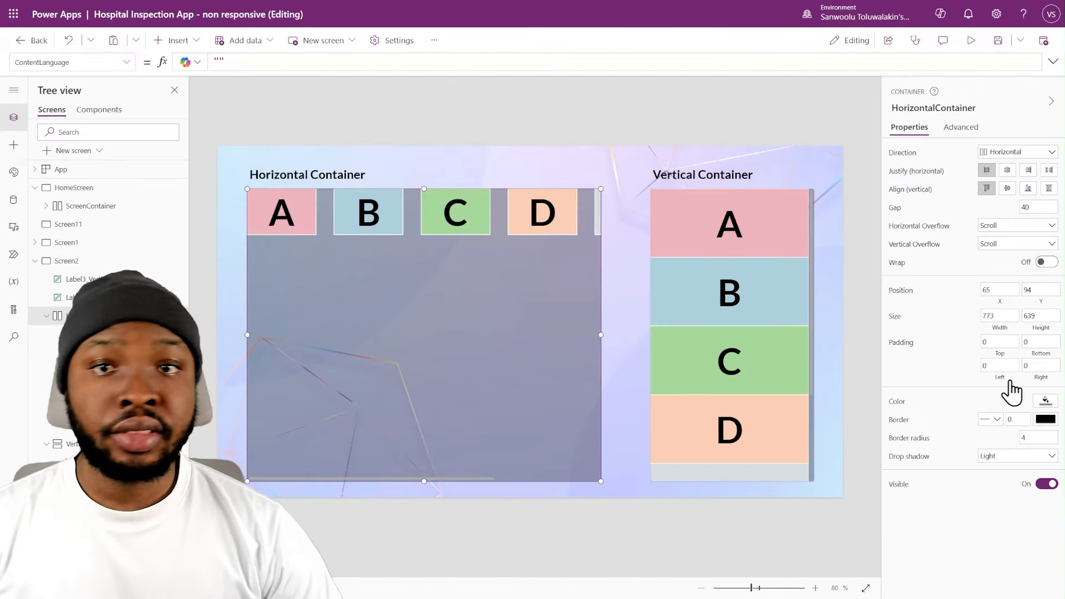
Turn on Wrap for the enlarged HorizontalContainer on Screen2
{"action": "left_click", "coordinate": [1044, 262]}
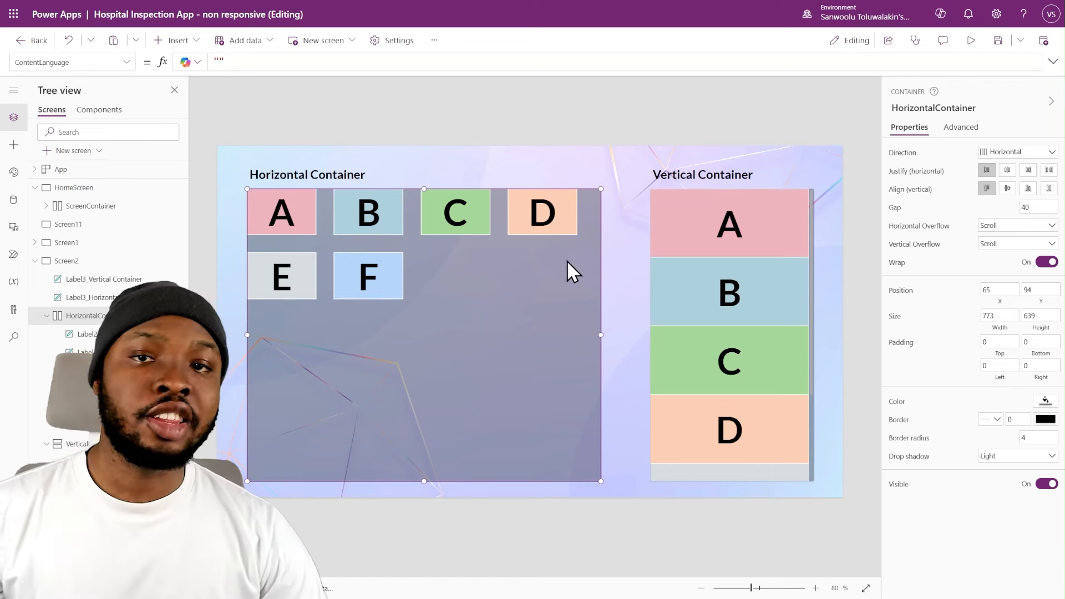
{"action": "mouse_move", "coordinate": [601, 335]}
{"action": "left_mouse_down"}
{"action": "mouse_move", "coordinate": [361, 334]}
{"action": "mouse_move", "coordinate": [602, 334]}
{"action": "left_mouse_up"}
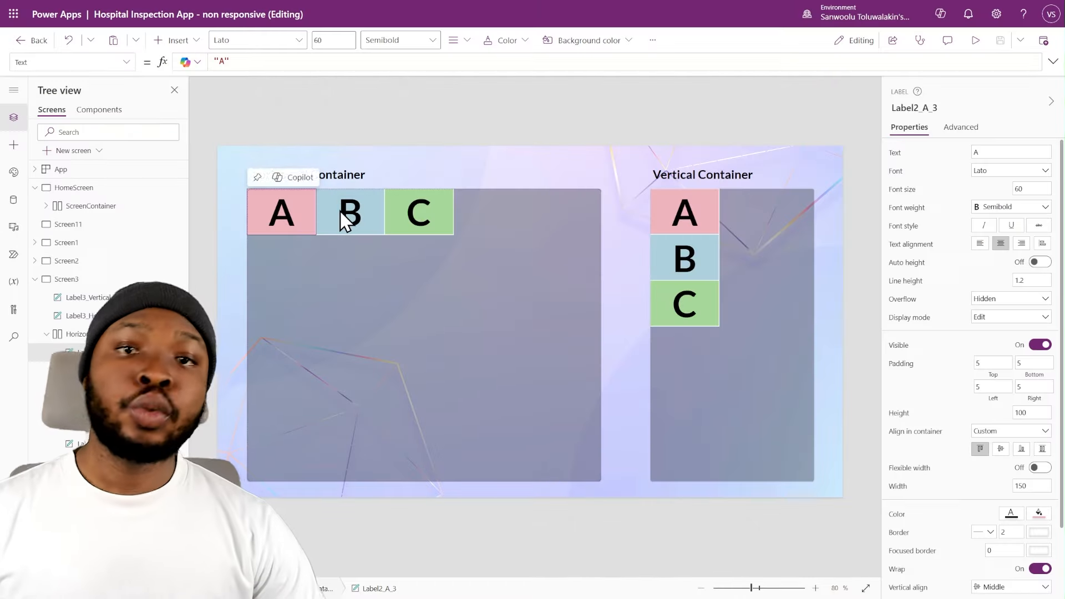
Set the height of label A in the horizontal container to 150
{"action": "left_click", "coordinate": [339, 210]}
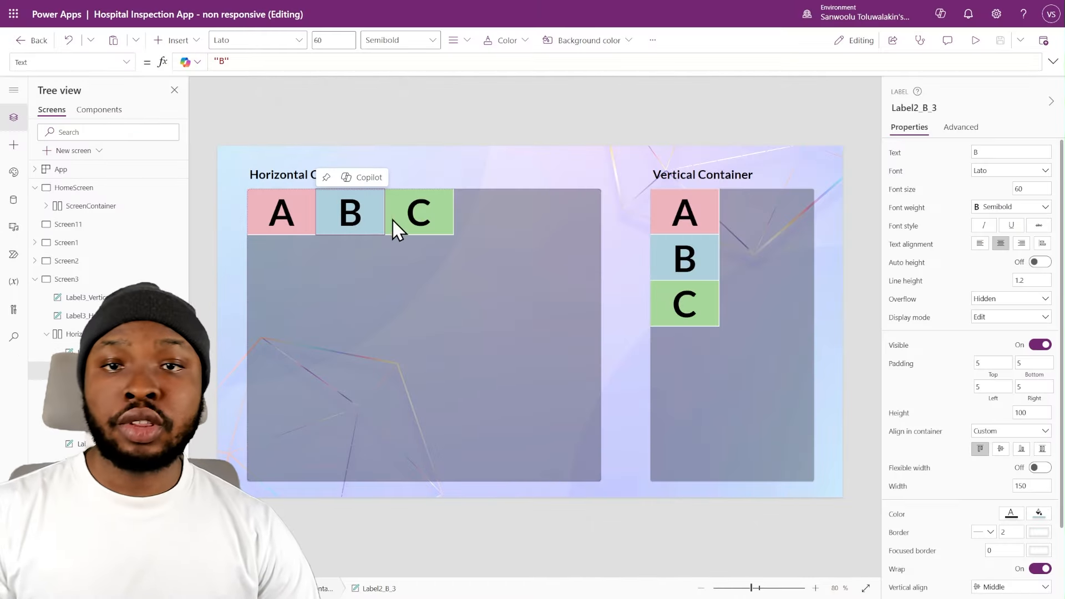
{"action": "left_click", "coordinate": [268, 219]}
{"action": "scroll", "coordinate": [987, 445], "scroll_direction": "down", "scroll_amount": 3}
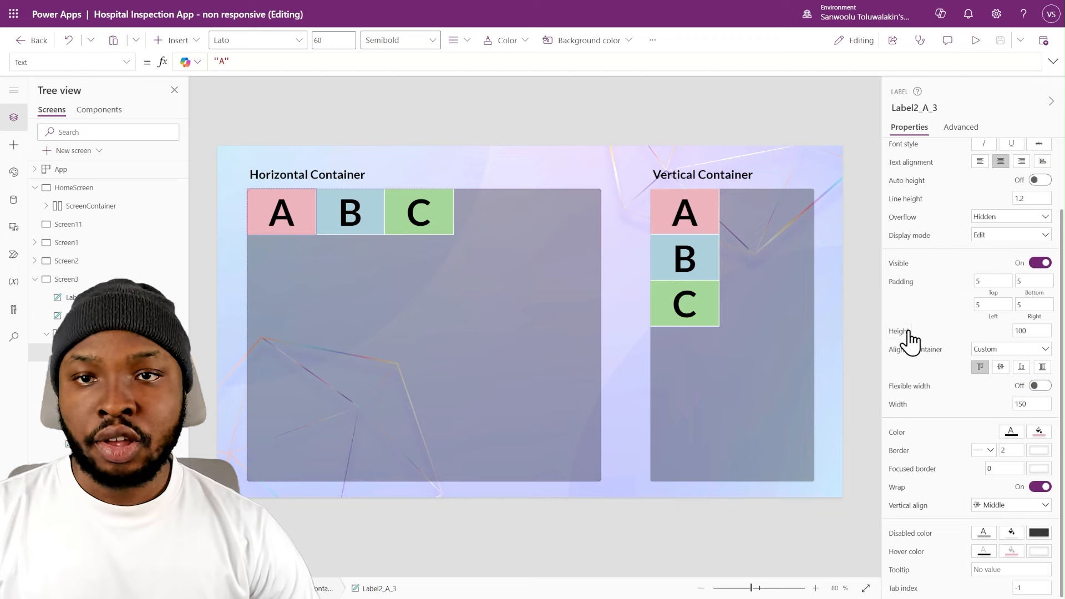
{"action": "left_click", "coordinate": [1015, 330]}
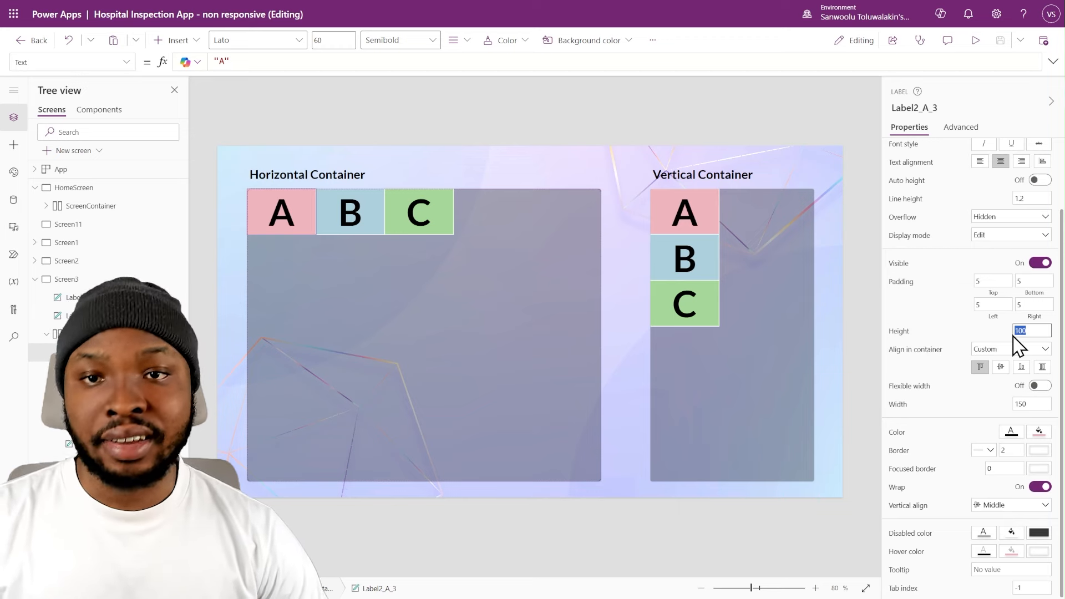
{"action": "type", "text": "15"}
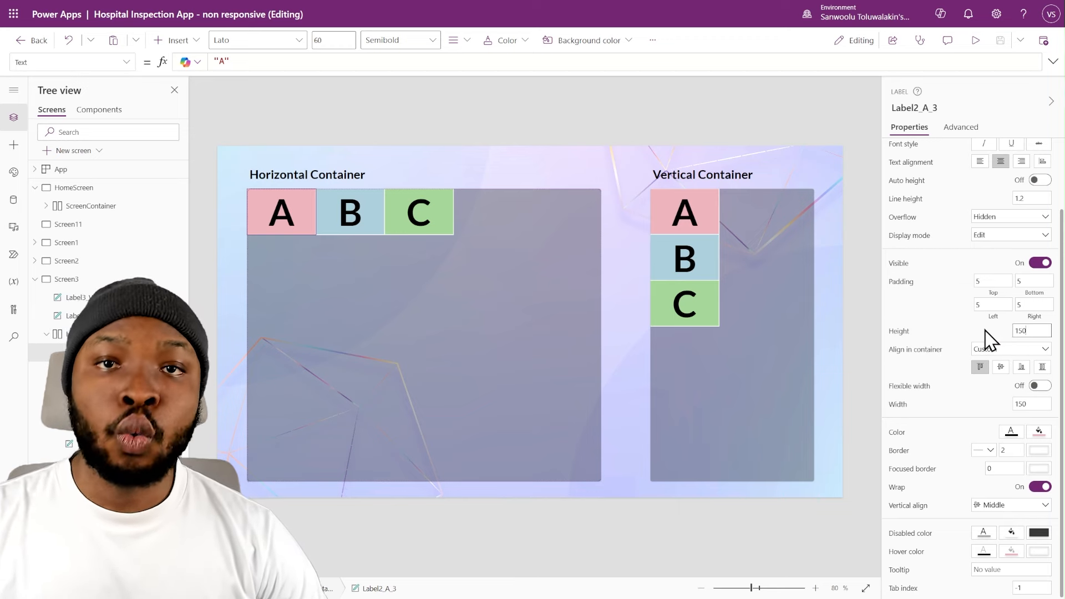
{"action": "key", "text": "Return"}
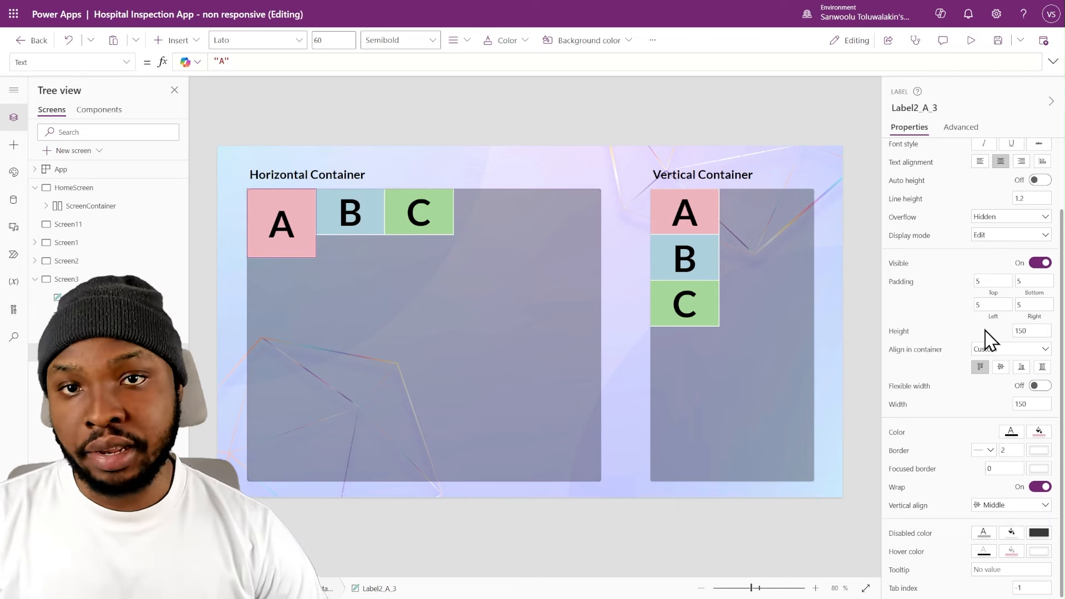
Try center and end alignment on label A in the horizontal container, settle on Stretch, and set its minimum height to 500
{"action": "left_click", "coordinate": [1001, 367]}
{"action": "left_click", "coordinate": [1022, 368]}
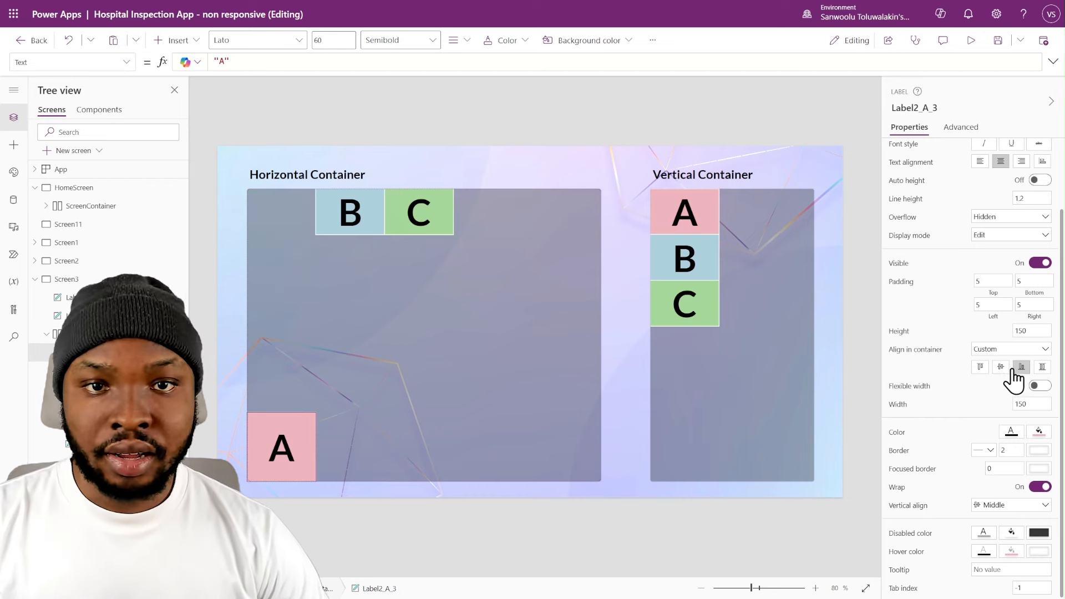
{"action": "left_click", "coordinate": [1043, 367]}
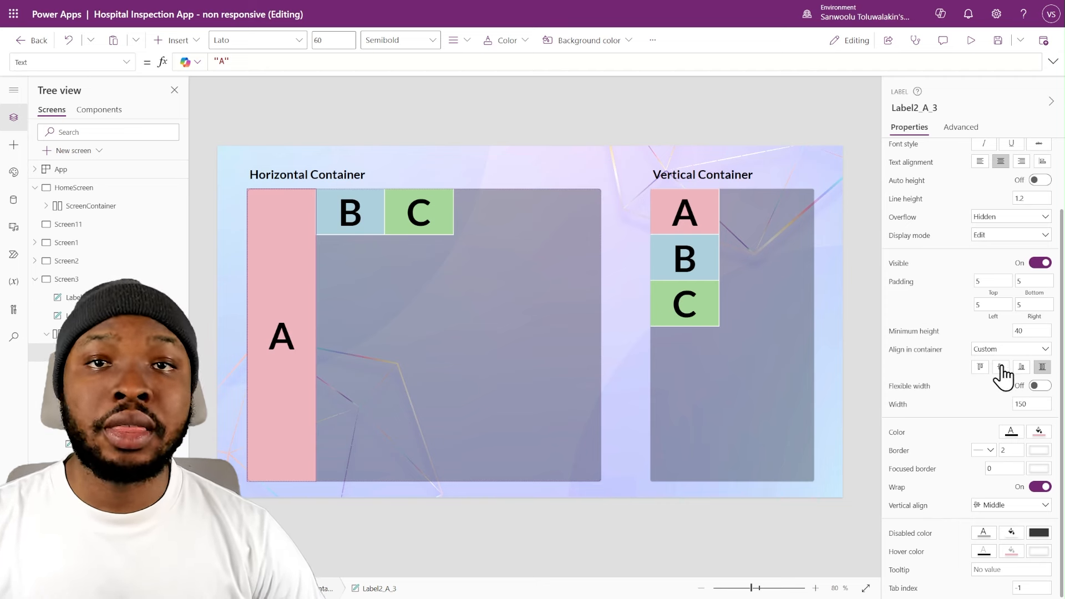
{"action": "left_click", "coordinate": [1026, 330]}
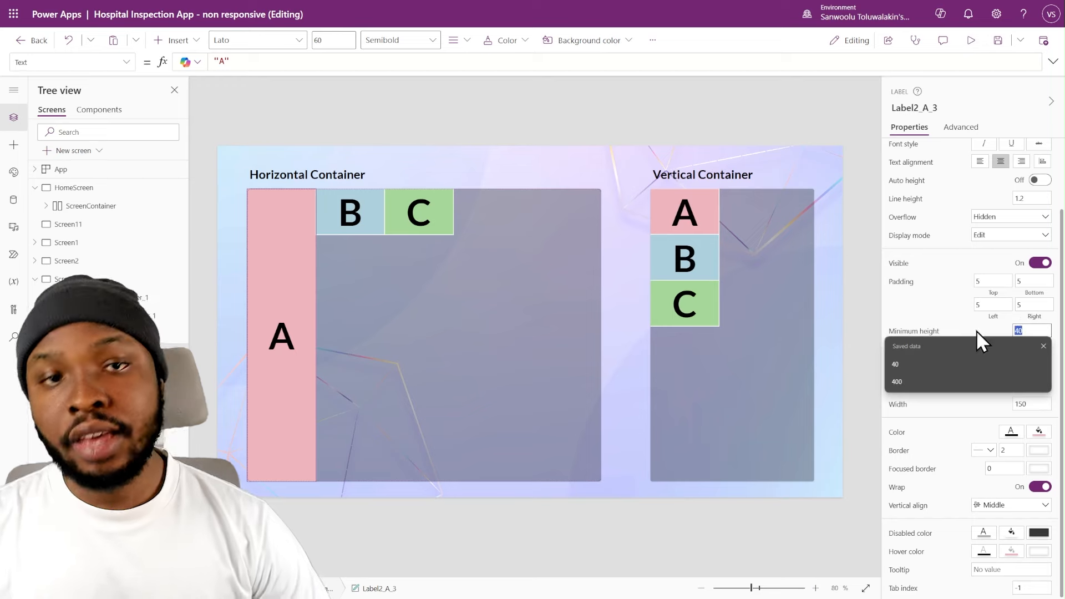
{"action": "type", "text": "500"}
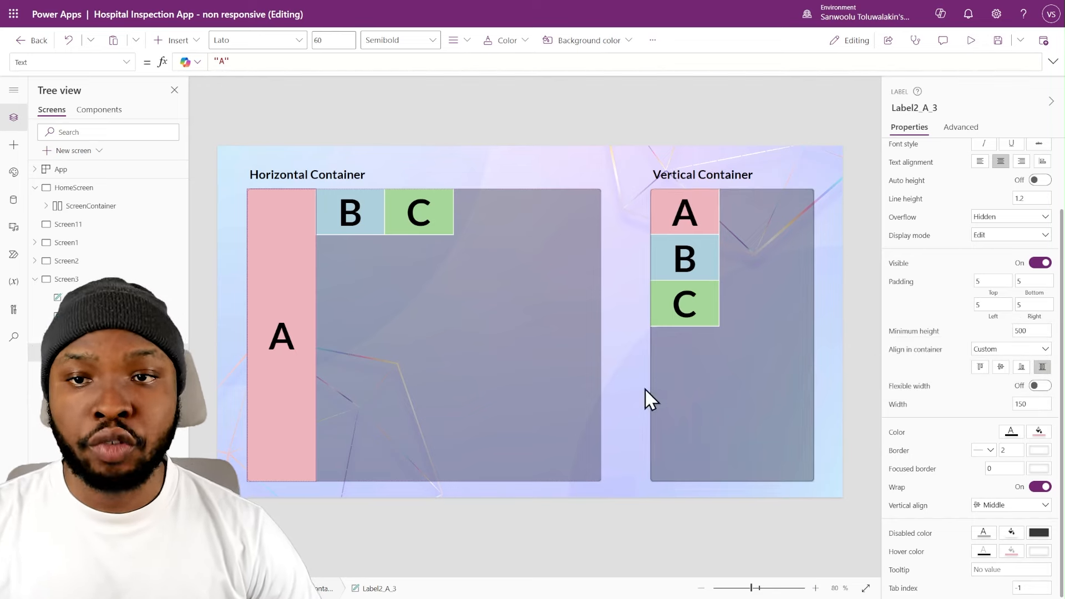
Shrink HorizontalContainer_1 to a height of about 286 and check how far label A's outline extends beyond it
{"action": "left_click", "coordinate": [490, 448]}
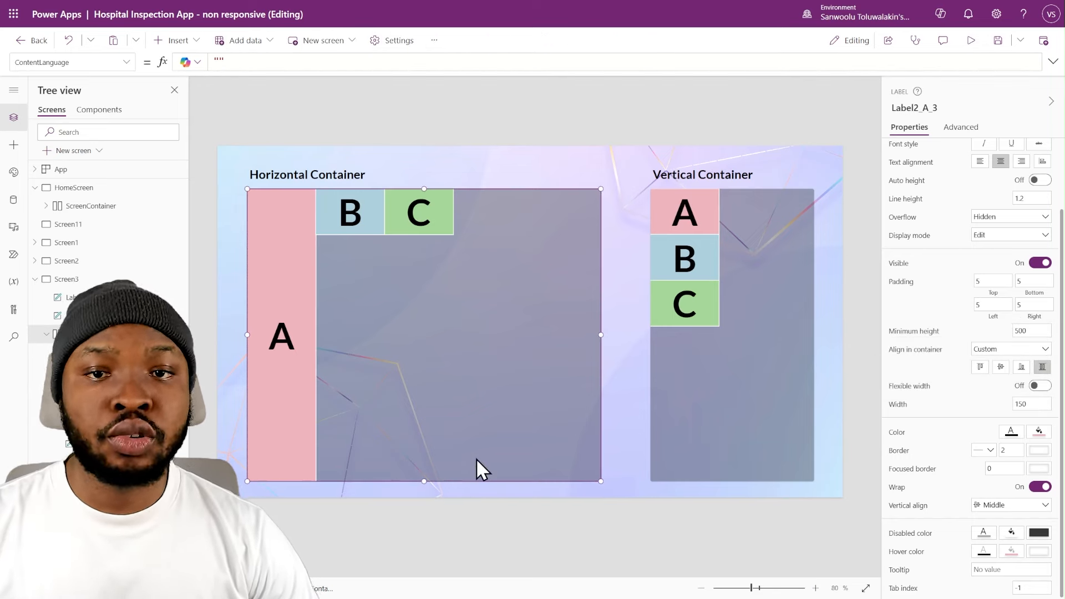
{"action": "left_click_drag", "start_coordinate": [425, 481], "coordinate": [429, 321]}
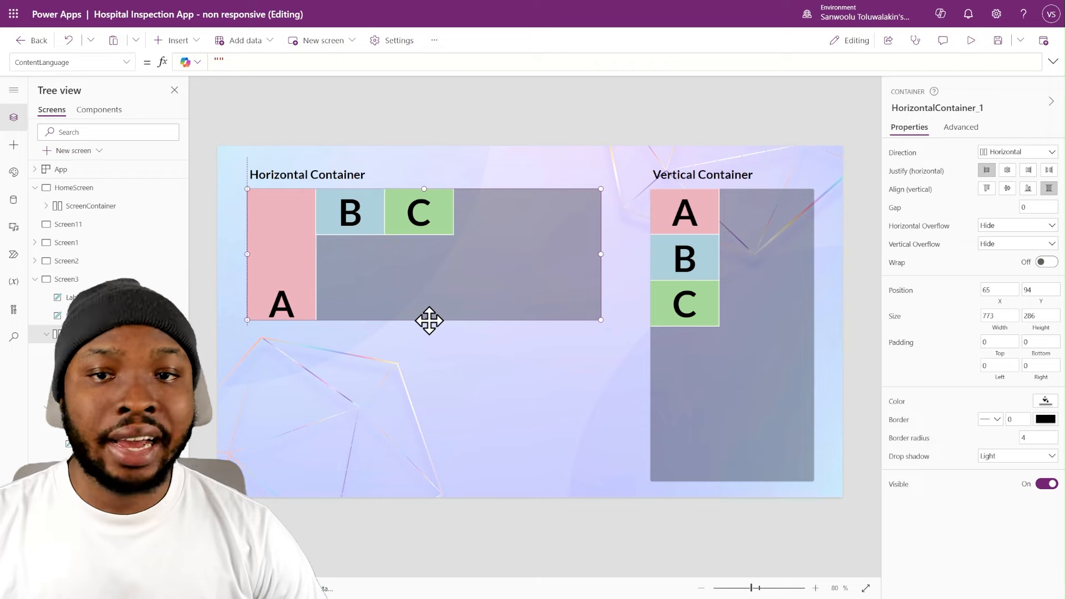
{"action": "left_click", "coordinate": [290, 257]}
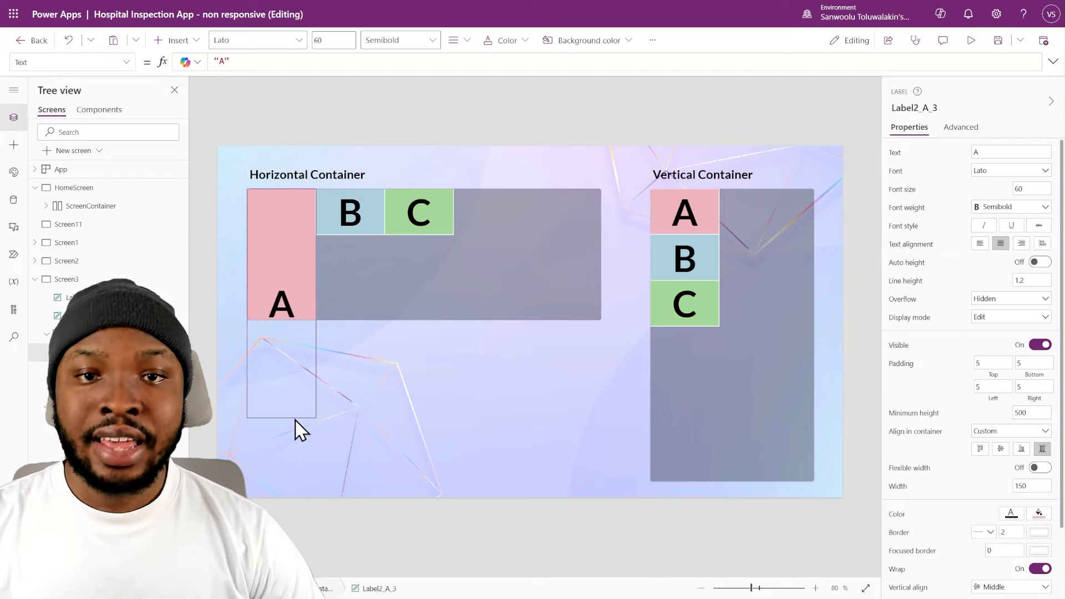
{"action": "left_click", "coordinate": [477, 298]}
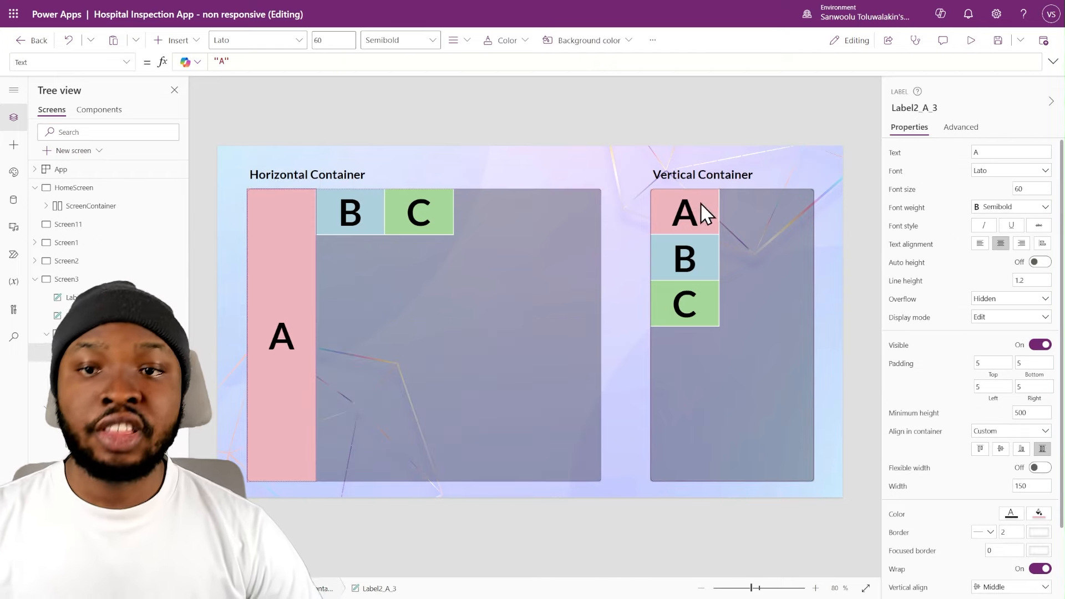
Set the width of label A in the vertical container to 250
{"action": "left_click", "coordinate": [700, 208]}
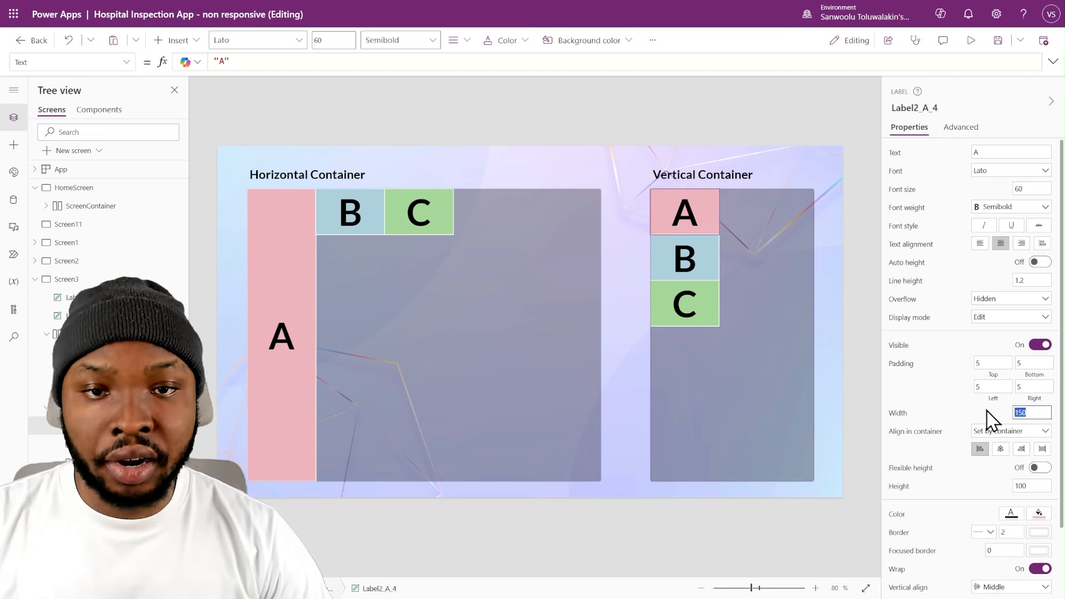
{"action": "type", "text": "250"}
{"action": "key", "text": "Return"}
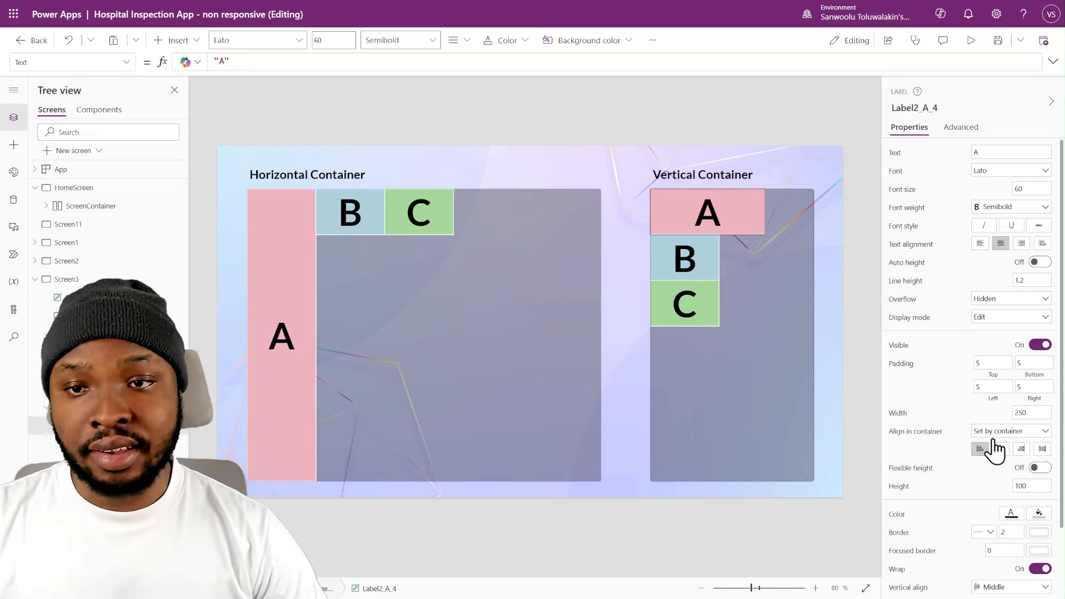
Align label A to the end of the vertical container, switch it to Stretch, and show its minimum width property
{"action": "left_click", "coordinate": [1021, 452]}
{"action": "left_click", "coordinate": [1021, 451]}
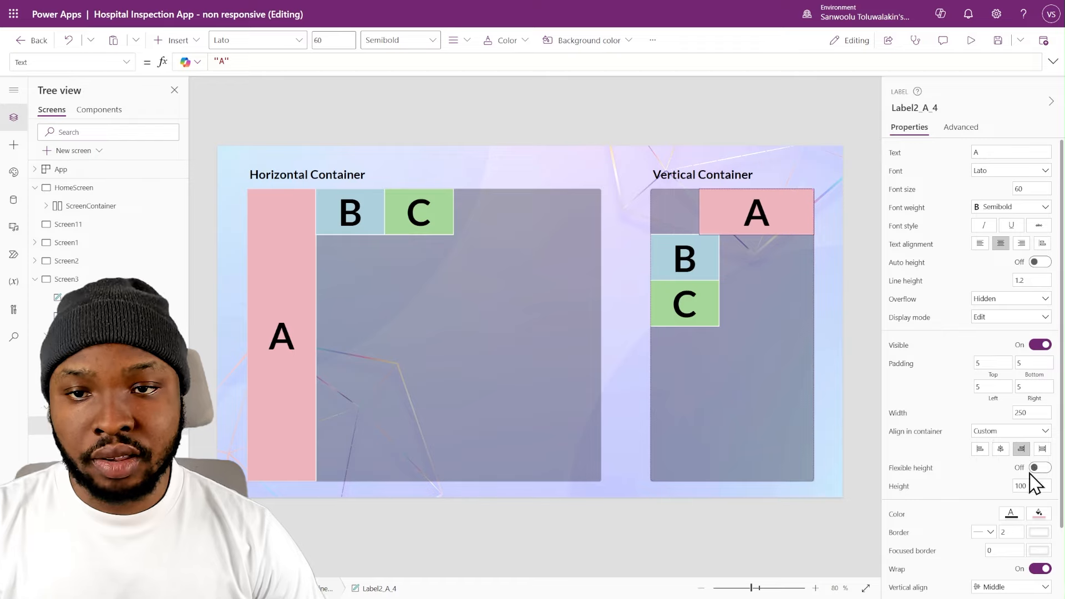
{"action": "left_click", "coordinate": [1042, 450]}
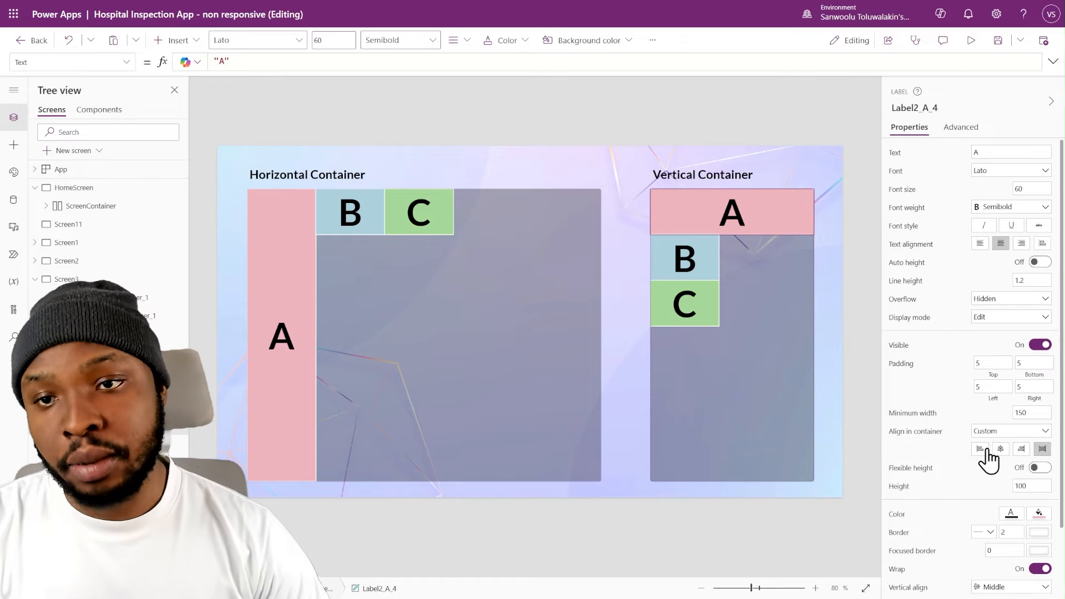
{"action": "left_click", "coordinate": [916, 424]}
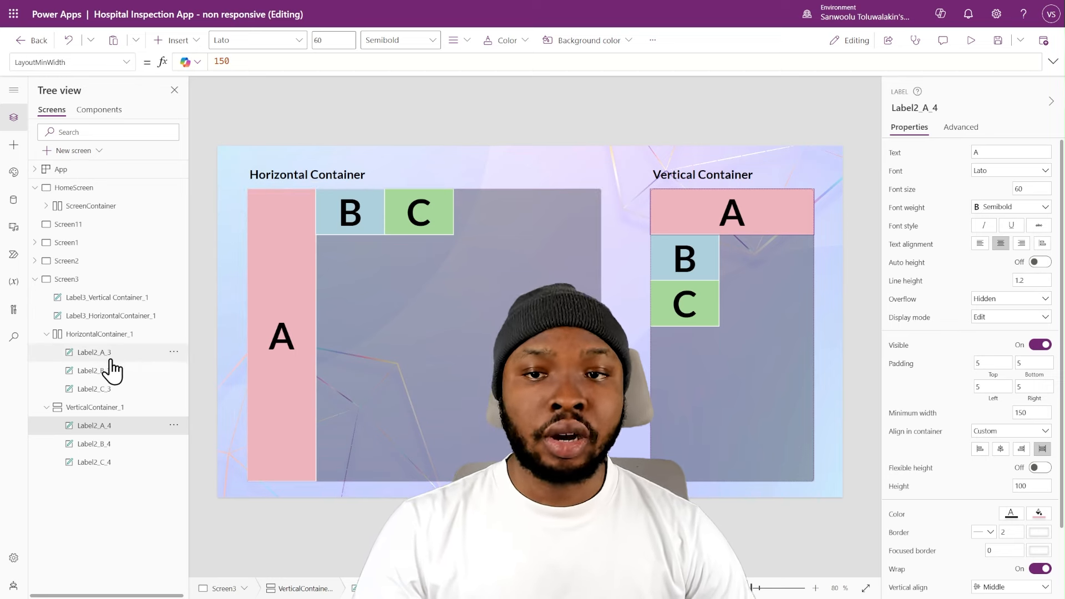
Cycle HorizontalContainer_1's vertical alignment through Start, Center, End and Stretch, and finish on Start
{"action": "left_click", "coordinate": [372, 346]}
{"action": "left_click", "coordinate": [133, 337]}
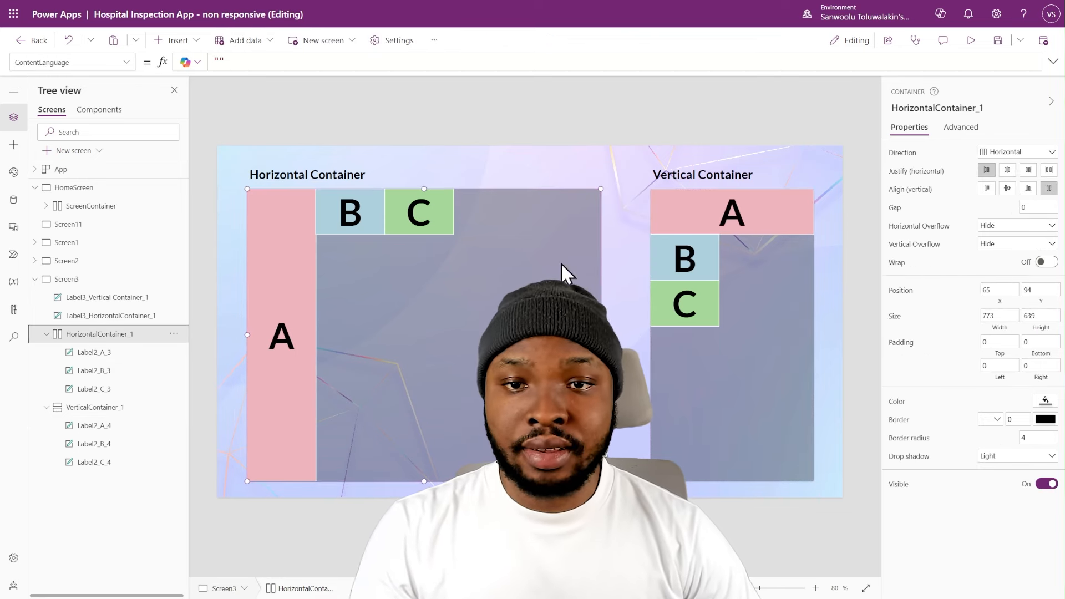
{"action": "left_click", "coordinate": [986, 189]}
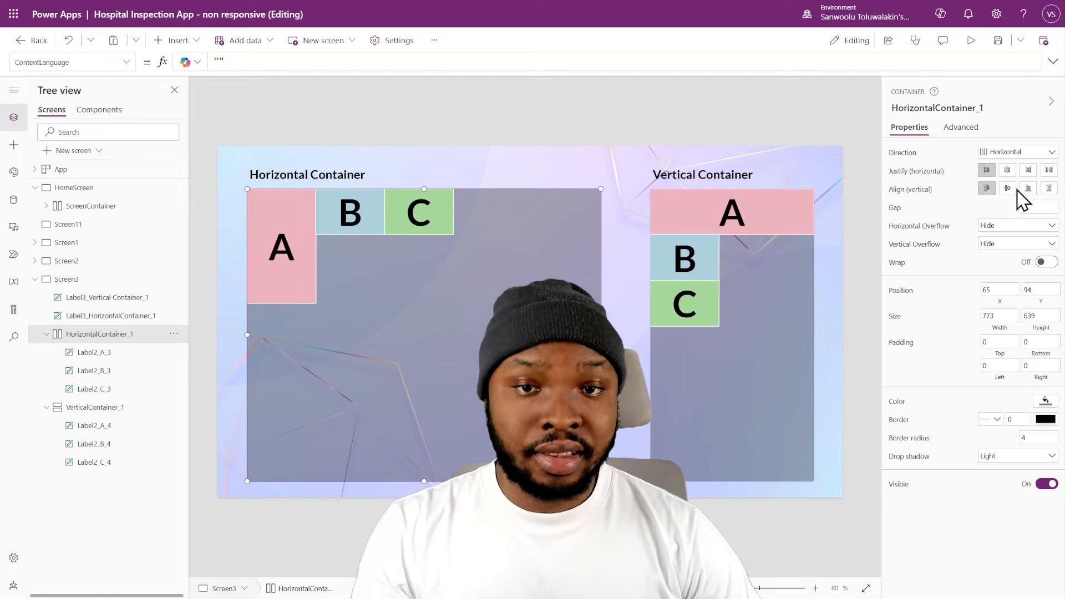
{"action": "left_click", "coordinate": [1008, 188]}
{"action": "left_click", "coordinate": [1028, 188]}
{"action": "left_click", "coordinate": [1049, 188]}
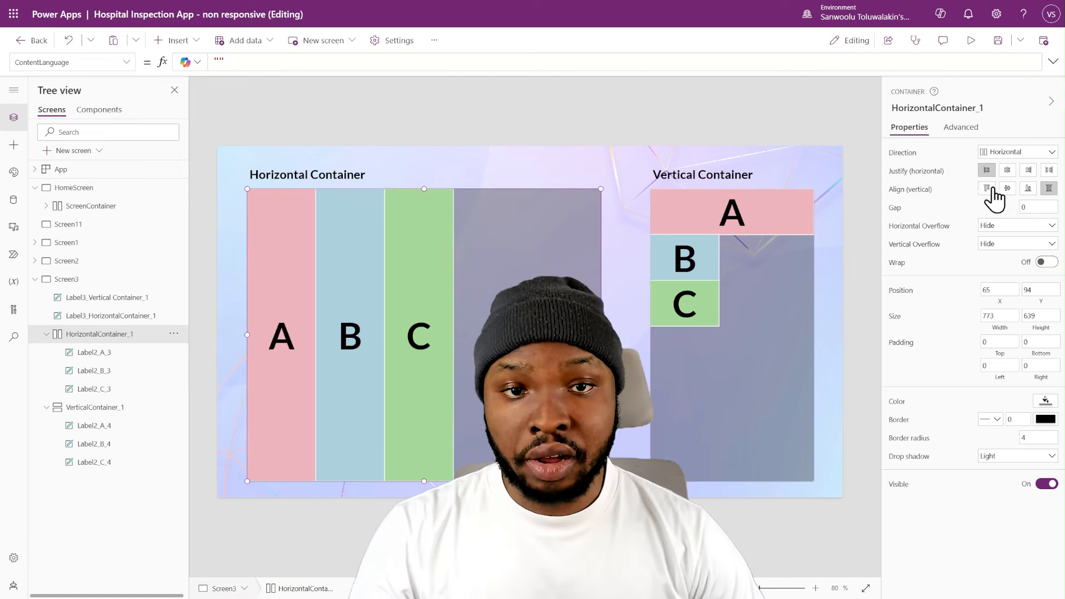
{"action": "left_click", "coordinate": [986, 188]}
Try overriding the container alignment on label A in HorizontalContainer_1 with center and end alignment
{"action": "left_click", "coordinate": [315, 244]}
{"action": "left_click", "coordinate": [358, 221]}
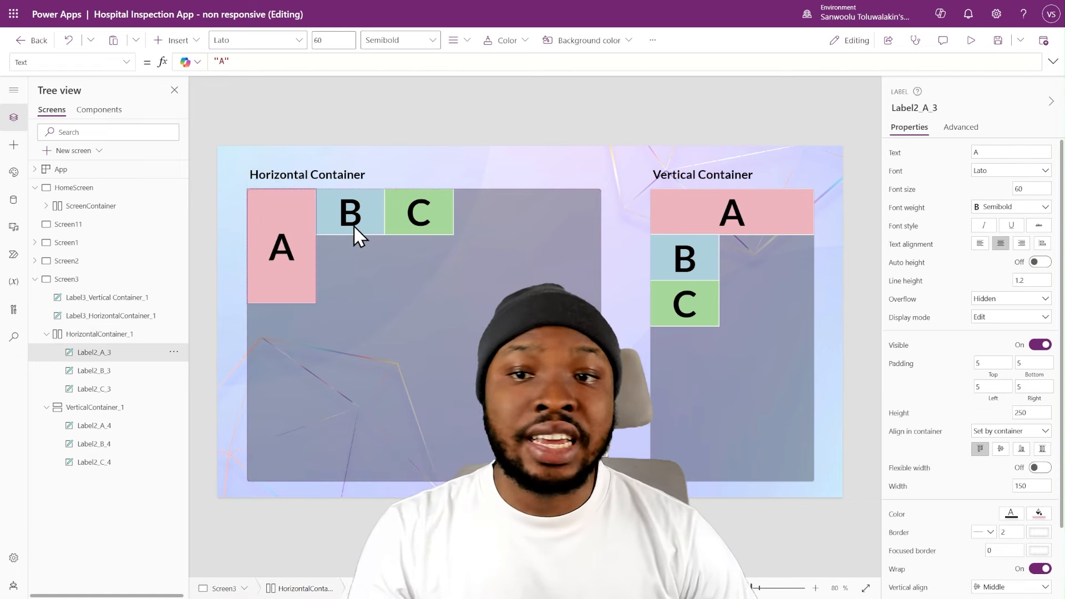
{"action": "left_click", "coordinate": [1001, 449]}
{"action": "left_click", "coordinate": [1021, 450]}
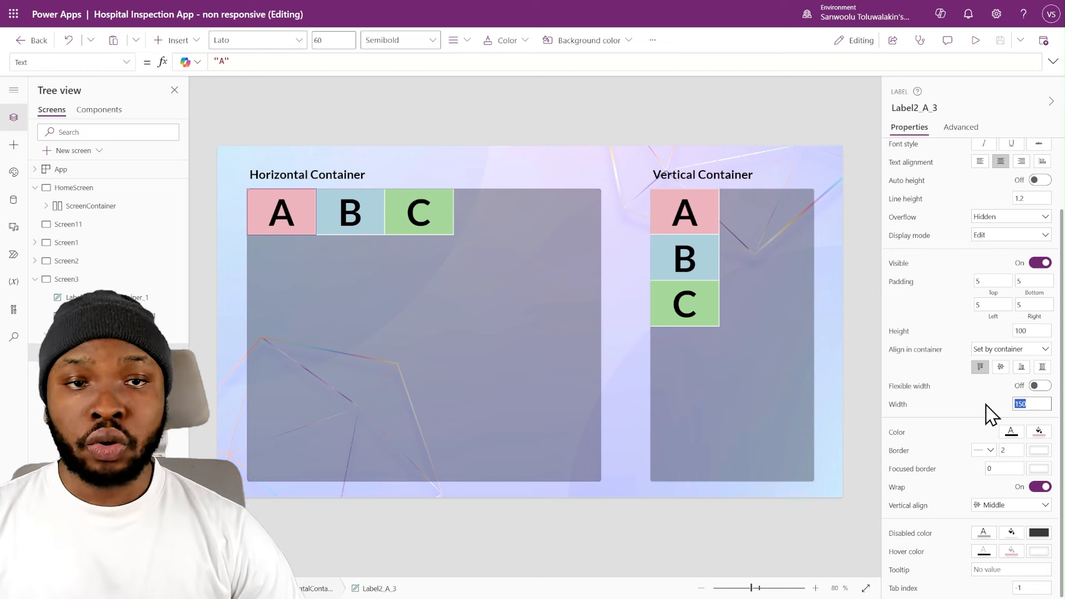
Try a width of 250 on label A in the horizontal container, and settle on a width of 100
{"action": "type", "text": "250"}
{"action": "key", "text": "Return"}
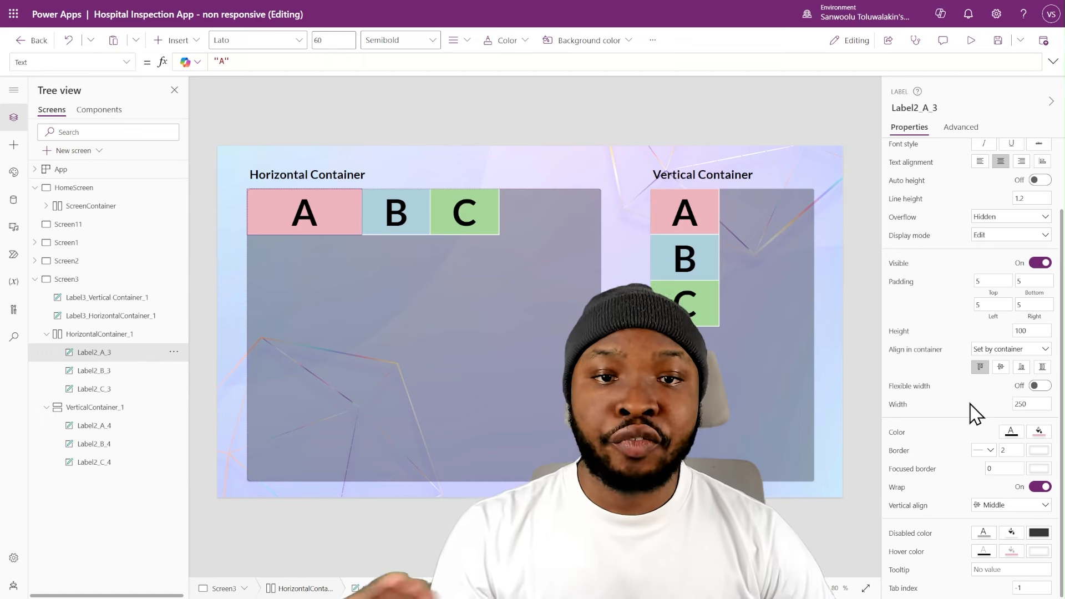
{"action": "left_click", "coordinate": [1038, 404]}
{"action": "type", "text": "100"}
{"action": "key", "text": "Return"}
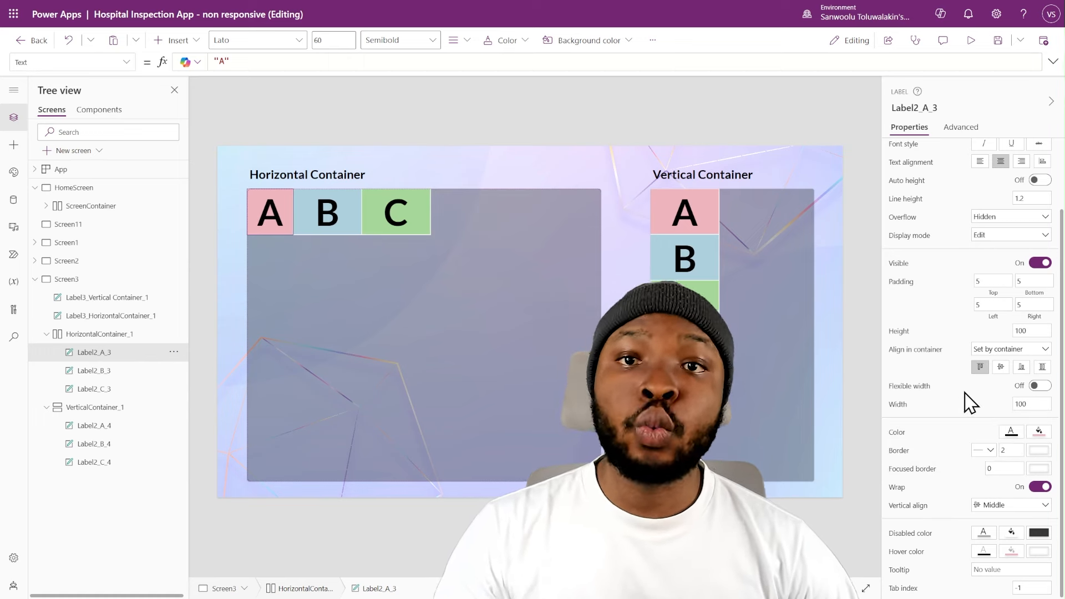
Turn on flexible width for labels B and C together in the horizontal container
{"action": "left_click", "coordinate": [332, 216]}
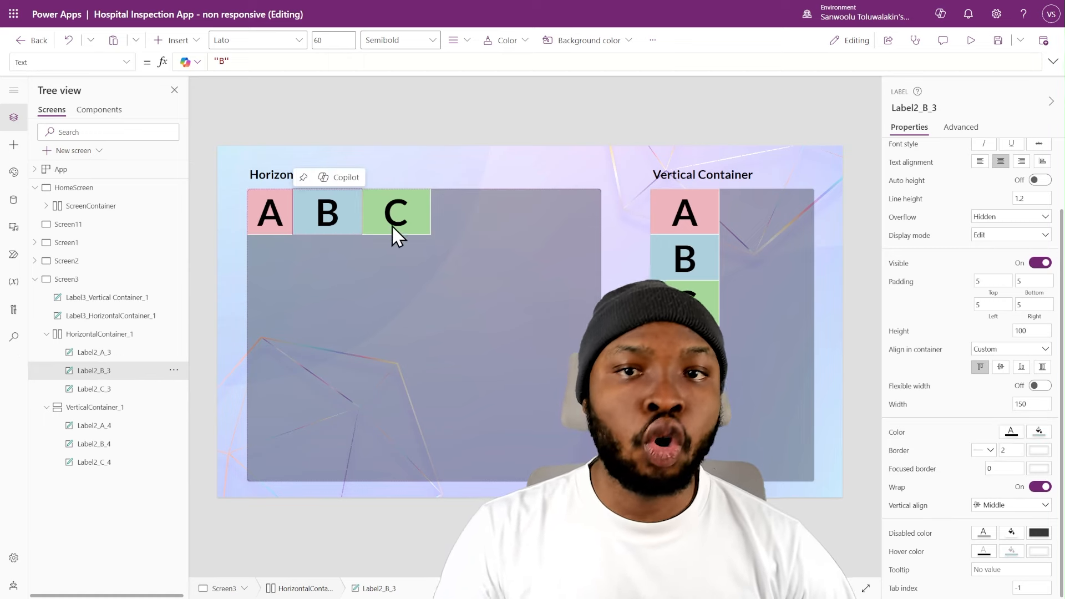
{"action": "left_click", "coordinate": [115, 389], "text": "ctrl"}
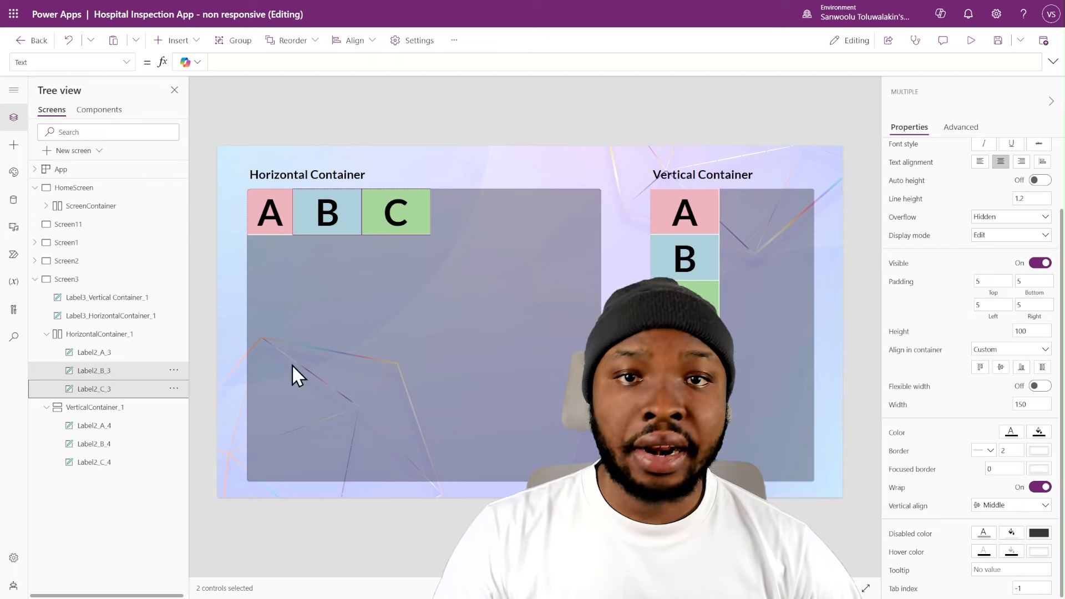
{"action": "left_click", "coordinate": [1037, 387]}
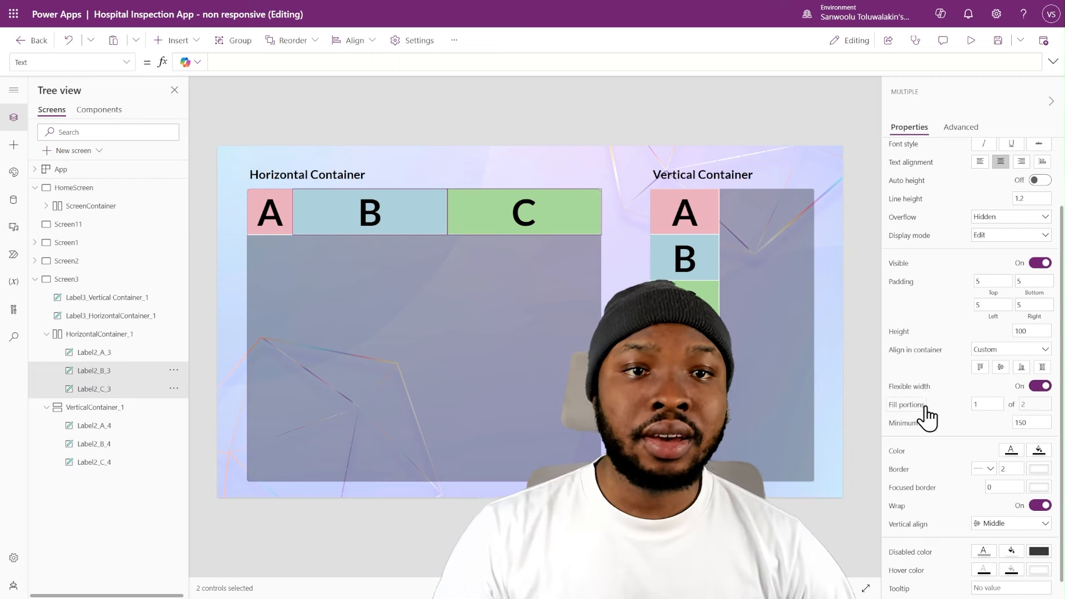
Inspect labels A, B and C in turn, and narrow HorizontalContainer_1 to a width of about 750
{"action": "left_click", "coordinate": [271, 212]}
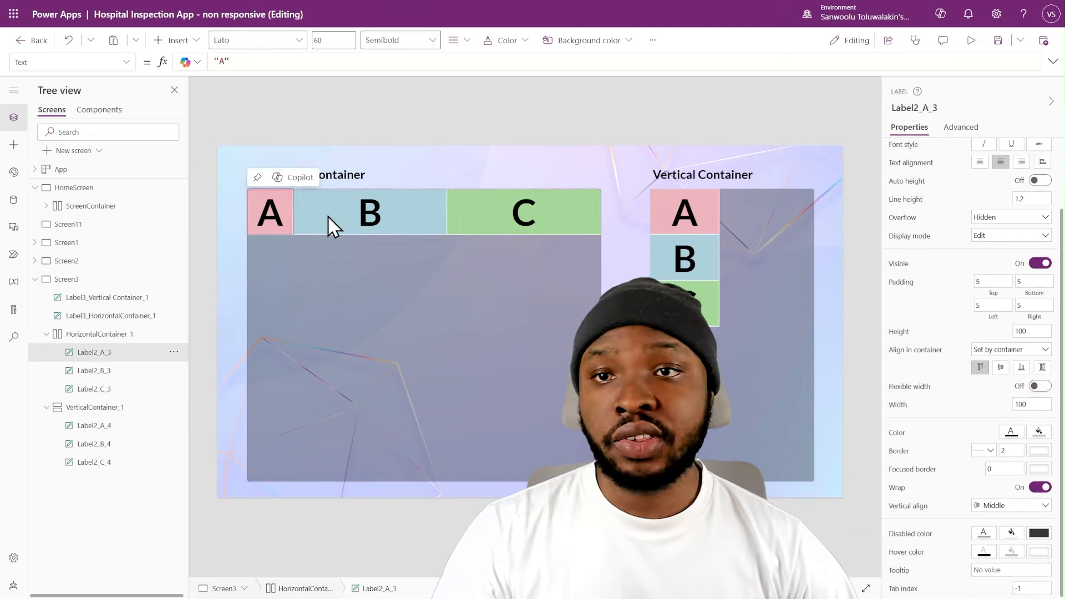
{"action": "left_click", "coordinate": [327, 216]}
{"action": "left_click", "coordinate": [527, 212]}
{"action": "left_click", "coordinate": [555, 320]}
{"action": "mouse_move", "coordinate": [601, 335]}
{"action": "left_mouse_down"}
{"action": "mouse_move", "coordinate": [466, 331]}
{"action": "mouse_move", "coordinate": [642, 336]}
{"action": "mouse_move", "coordinate": [542, 335]}
{"action": "mouse_move", "coordinate": [587, 321]}
{"action": "left_mouse_up"}
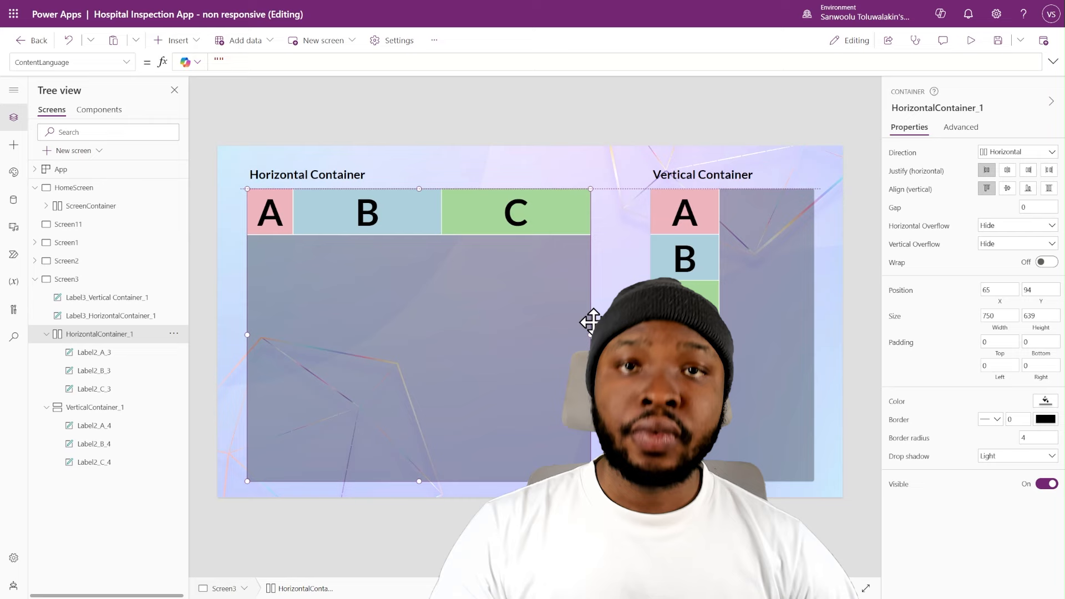
Turn on flexible width for label A in HorizontalContainer_1 and examine label C's fill portions
{"action": "left_click", "coordinate": [271, 217]}
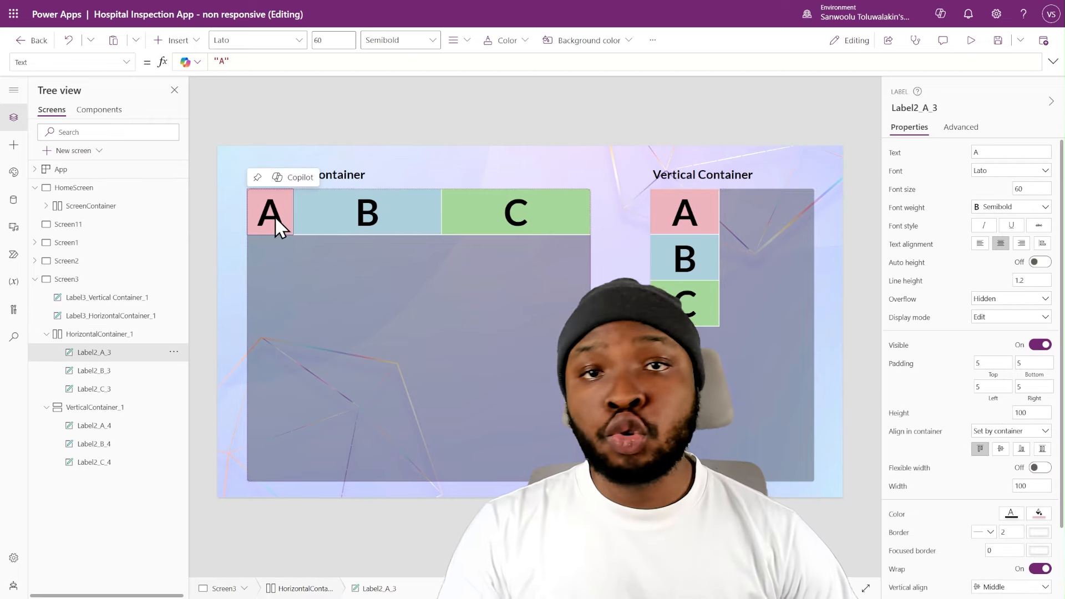
{"action": "left_click", "coordinate": [1040, 467]}
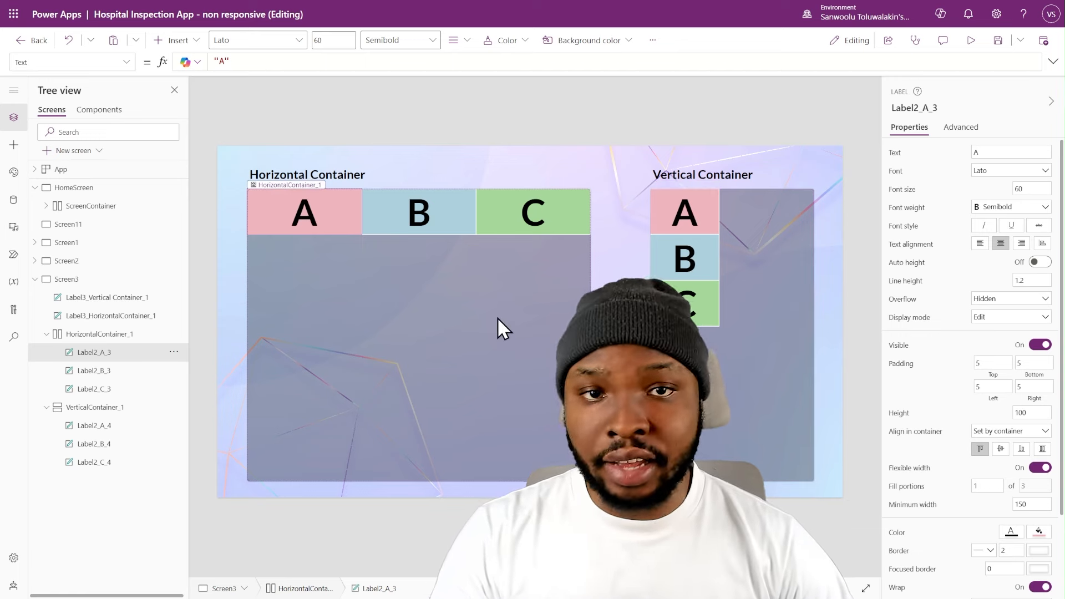
{"action": "scroll", "coordinate": [974, 361], "scroll_direction": "down", "scroll_amount": 3}
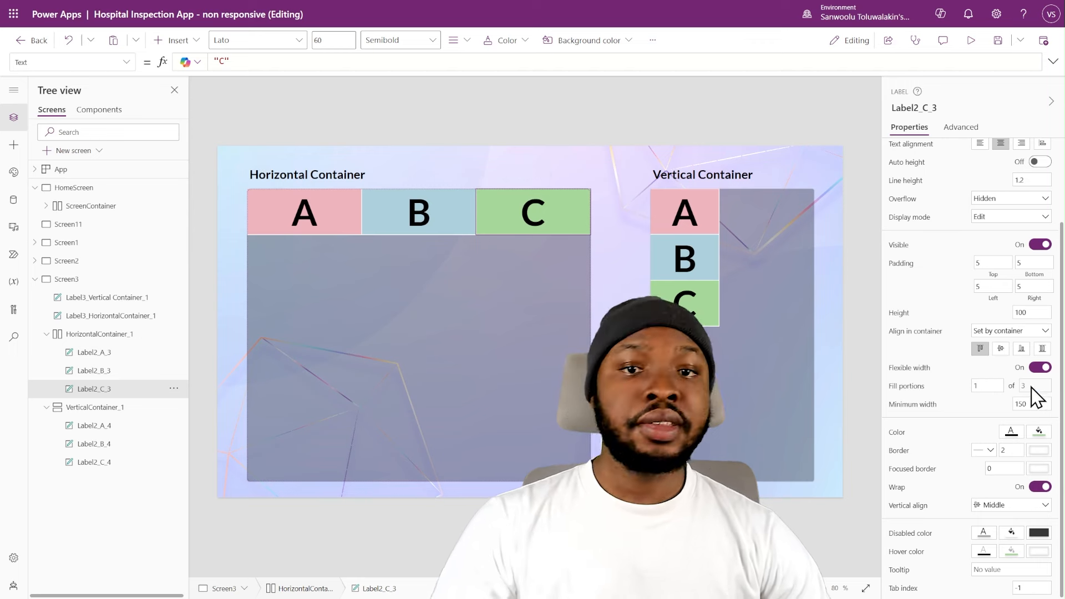
{"action": "left_click_drag", "start_coordinate": [1030, 387], "coordinate": [1018, 385]}
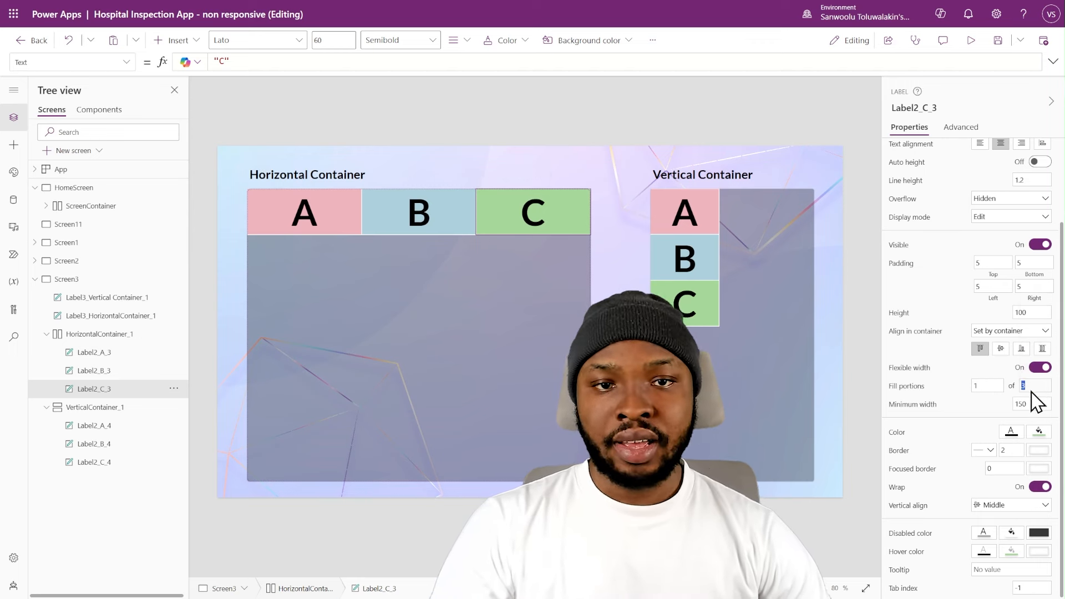
{"action": "left_click", "coordinate": [285, 209]}
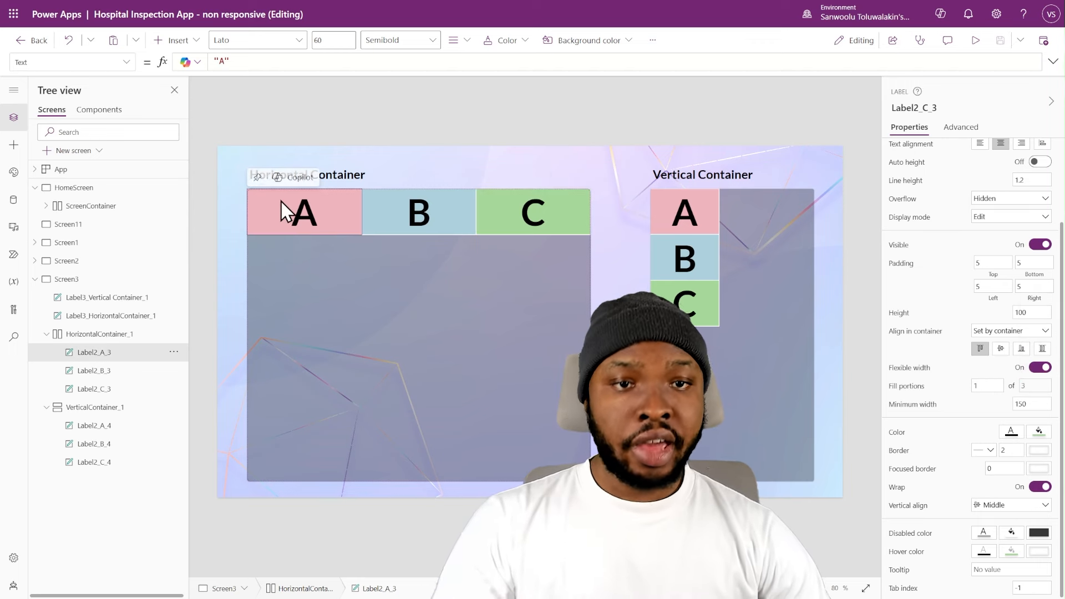
Examine the fill portions of labels A, B and C in HorizontalContainer_1 in turn
{"action": "left_click", "coordinate": [971, 385]}
{"action": "left_click", "coordinate": [382, 221]}
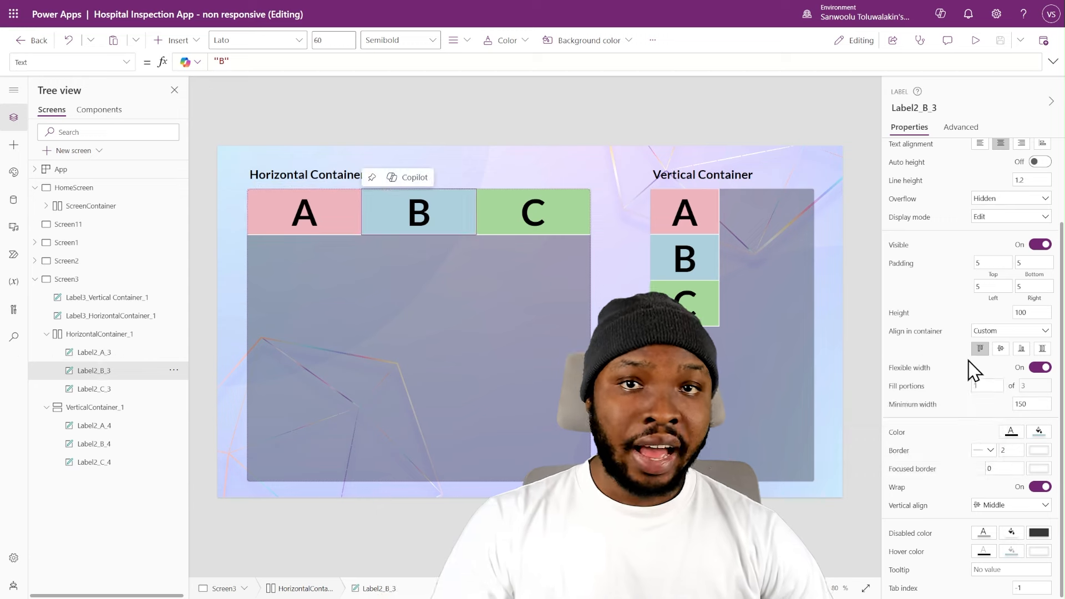
{"action": "left_click", "coordinate": [976, 386]}
{"action": "left_click", "coordinate": [509, 225]}
{"action": "left_click", "coordinate": [976, 386]}
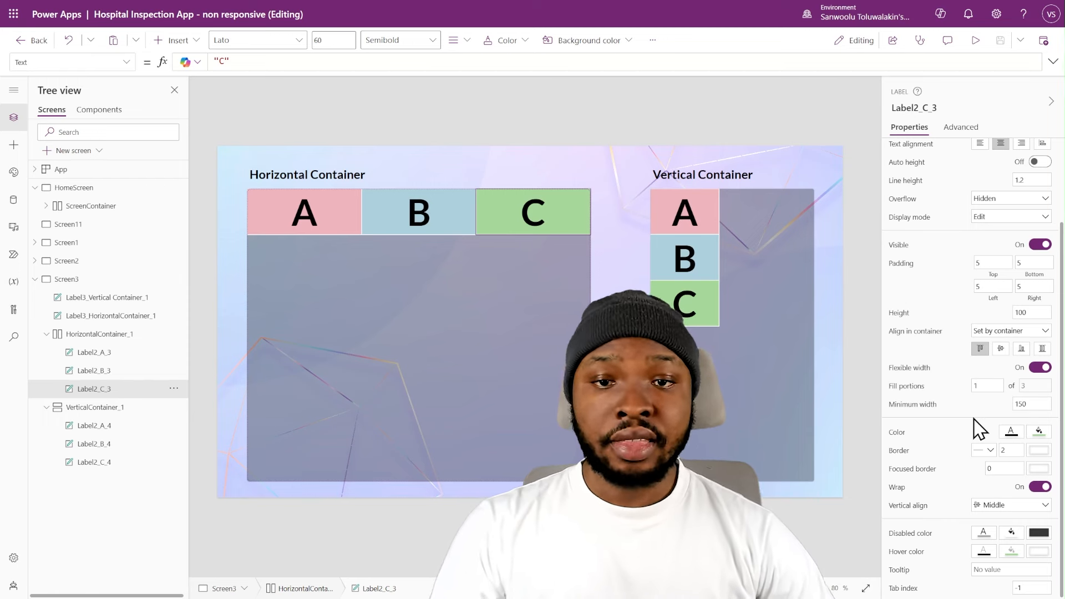
Try fill portions of 2 on label A in HorizontalContainer_1, and inspect labels B and C
{"action": "left_click", "coordinate": [328, 216]}
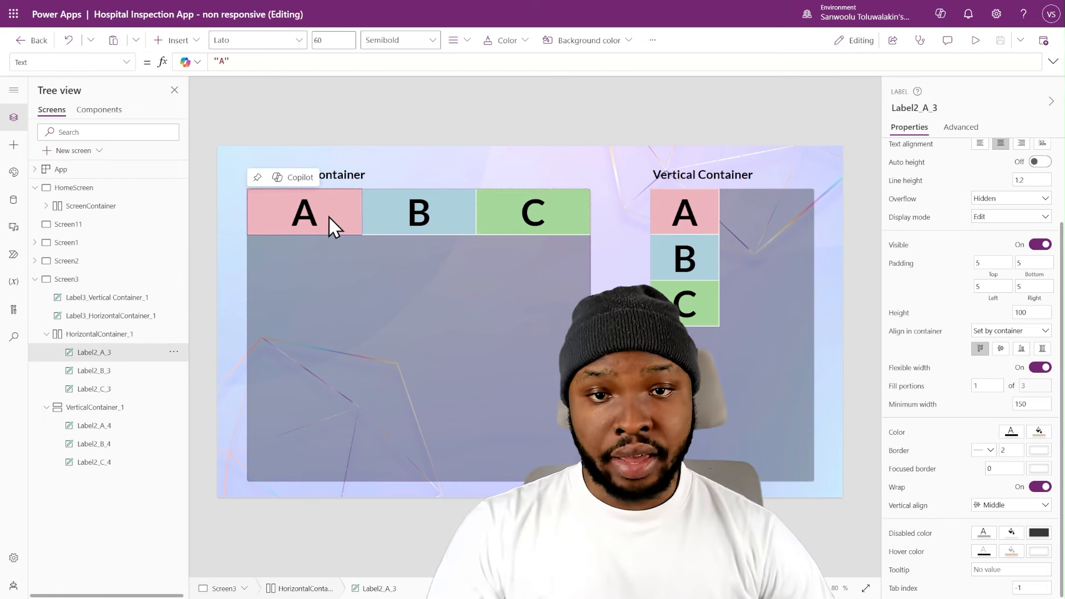
{"action": "left_click", "coordinate": [987, 385]}
{"action": "type", "text": "2"}
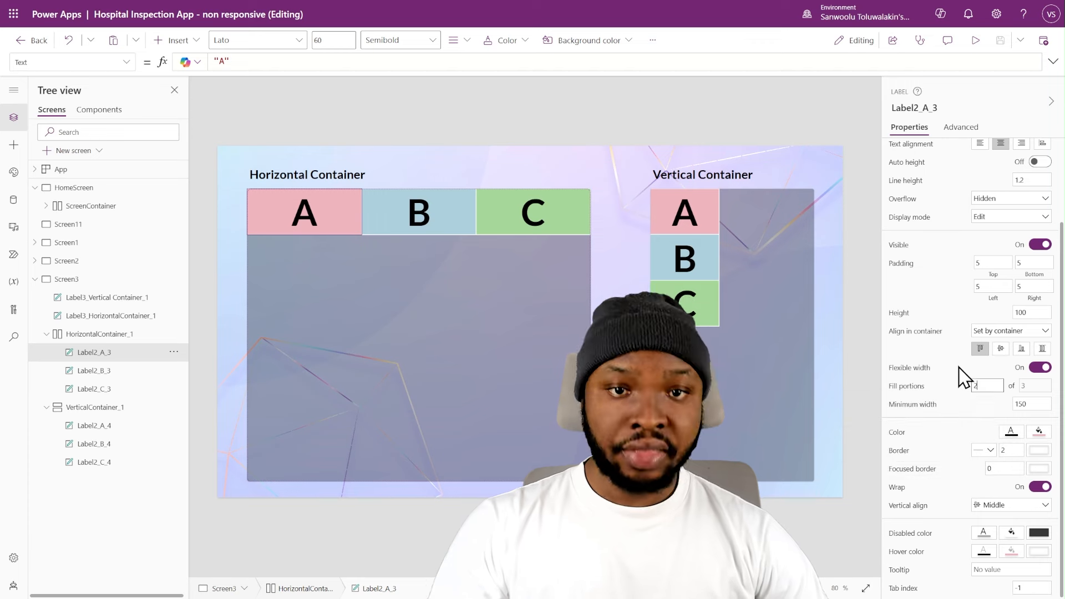
{"action": "left_click", "coordinate": [389, 220]}
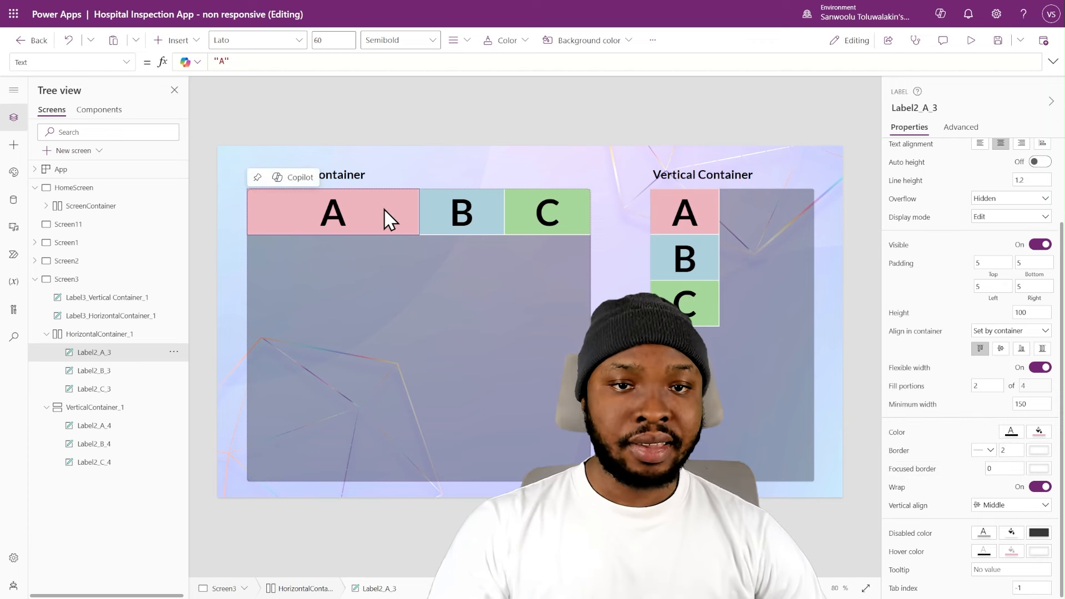
{"action": "left_click", "coordinate": [472, 207]}
{"action": "left_click", "coordinate": [544, 213]}
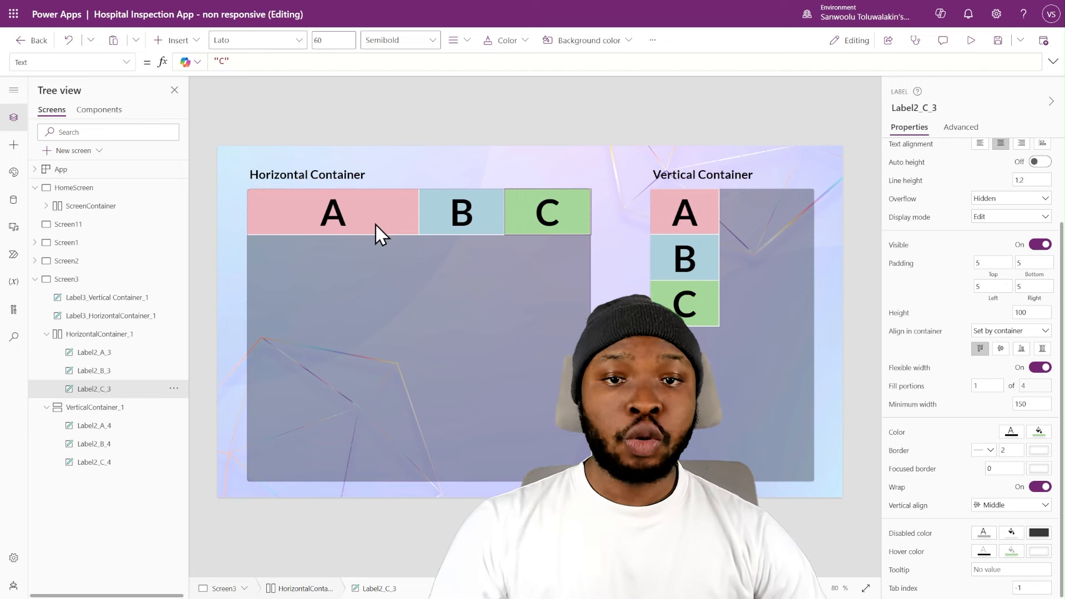
Set the fill portions to 1 for label A and 3 for label B in HorizontalContainer_1, and inspect each label
{"action": "left_click", "coordinate": [375, 223]}
{"action": "left_click", "coordinate": [985, 385]}
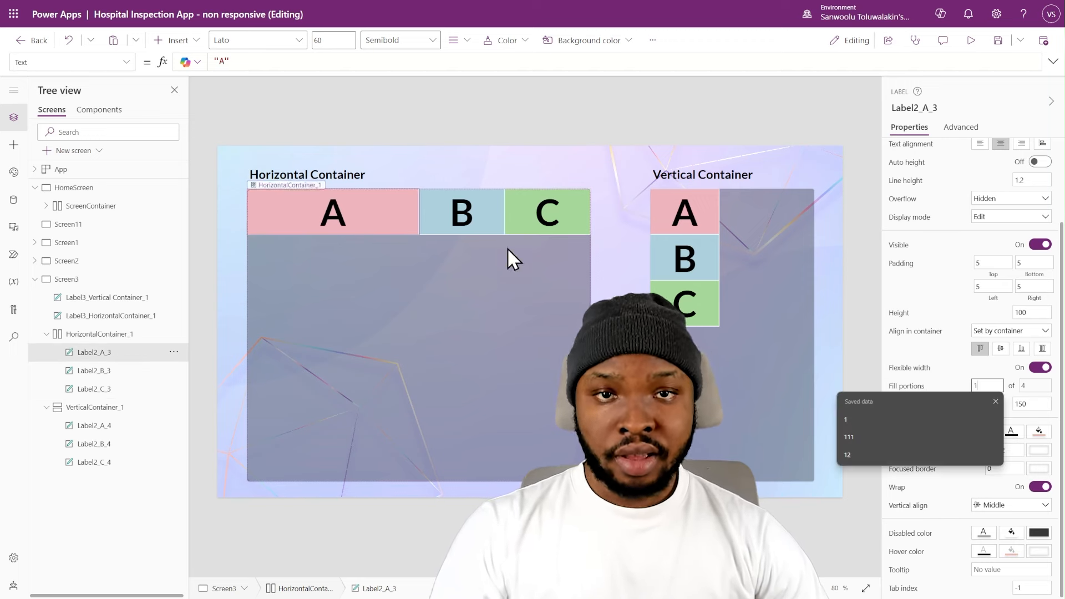
{"action": "left_click", "coordinate": [444, 211]}
{"action": "left_click", "coordinate": [993, 386]}
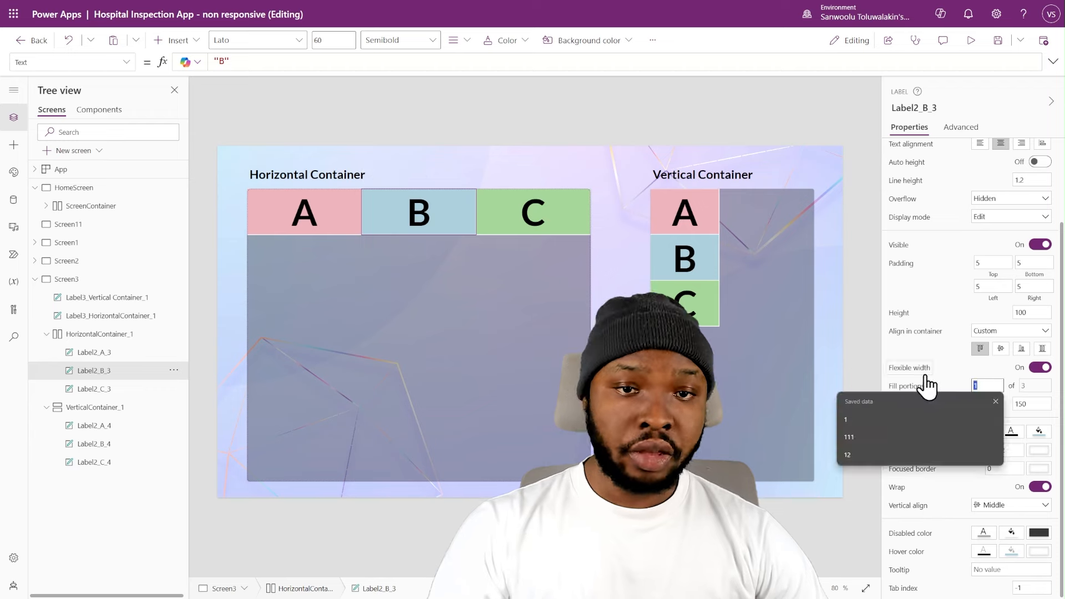
{"action": "type", "text": "3"}
{"action": "left_click", "coordinate": [305, 212]}
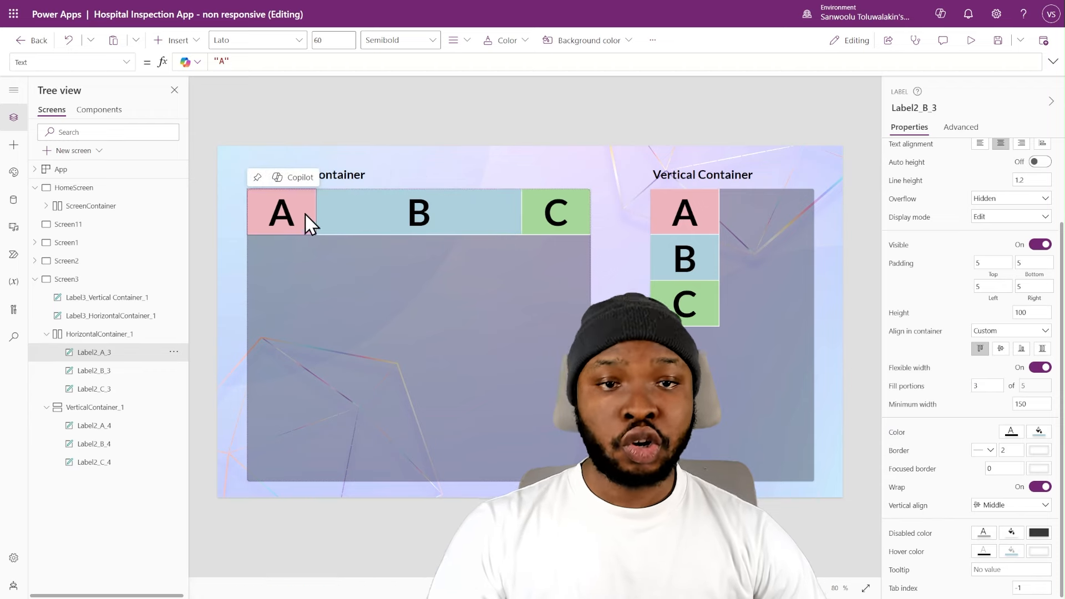
{"action": "left_click", "coordinate": [421, 212]}
{"action": "left_click", "coordinate": [575, 213]}
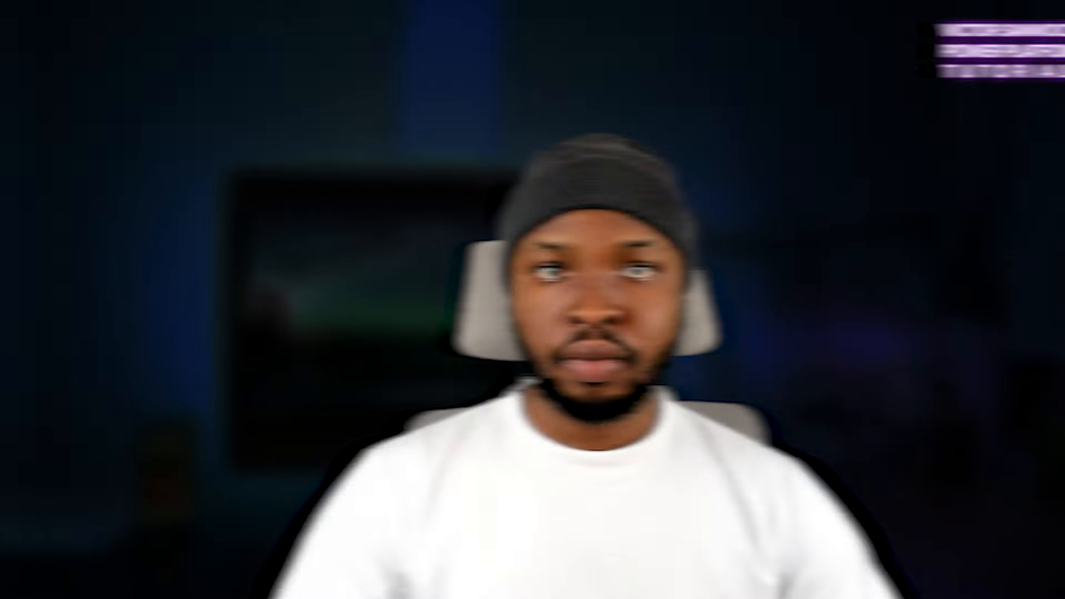
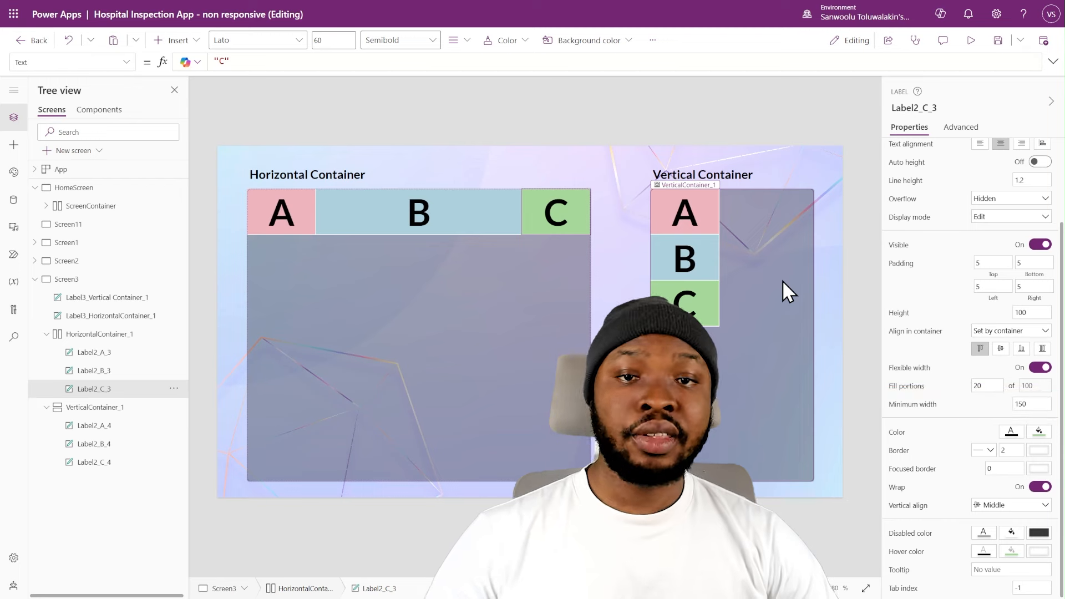
Compare the percentage-style fill portions of labels A, B and C in HorizontalContainer_1
{"action": "left_click", "coordinate": [517, 211]}
{"action": "left_click", "coordinate": [568, 217]}
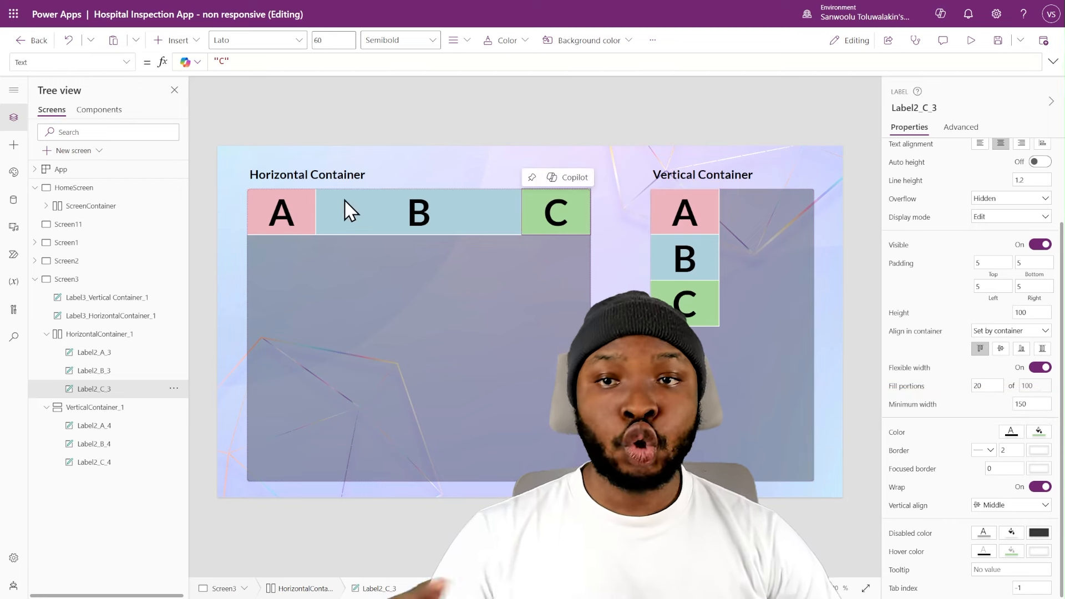
{"action": "left_click", "coordinate": [281, 204]}
{"action": "left_click", "coordinate": [560, 214]}
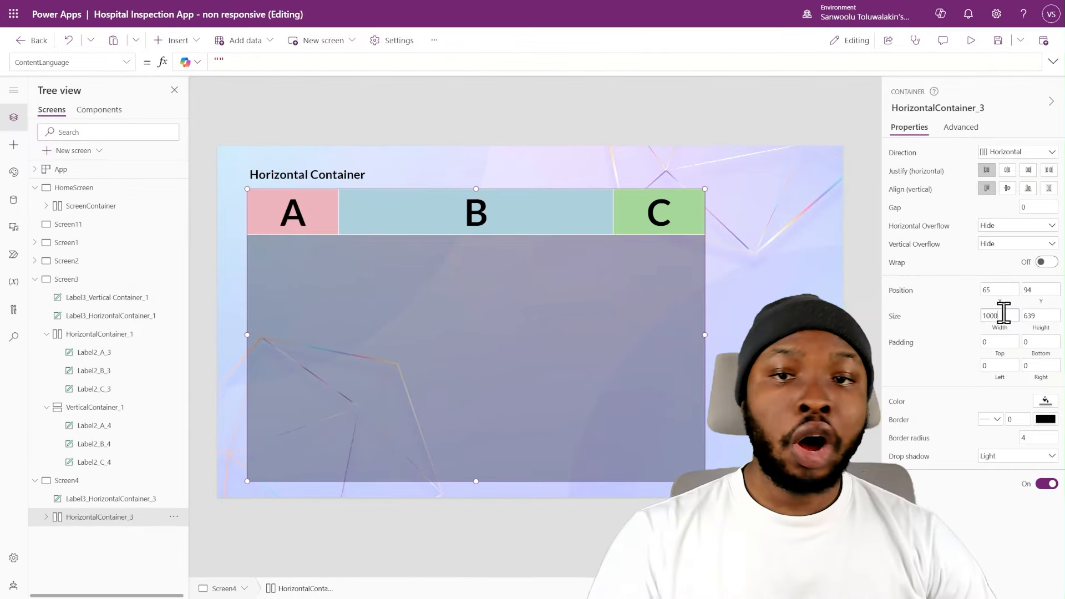
Set the text of all three labels in HorizontalContainer_3 to Self.Width and their font size to 40
{"action": "double_click", "coordinate": [1002, 314]}
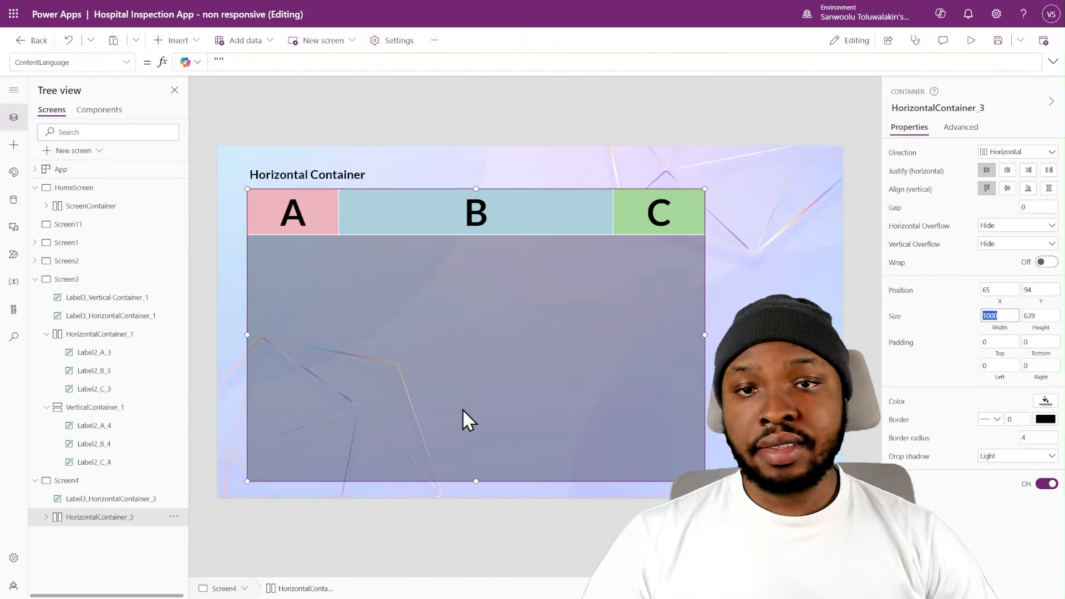
{"action": "left_click", "coordinate": [969, 318]}
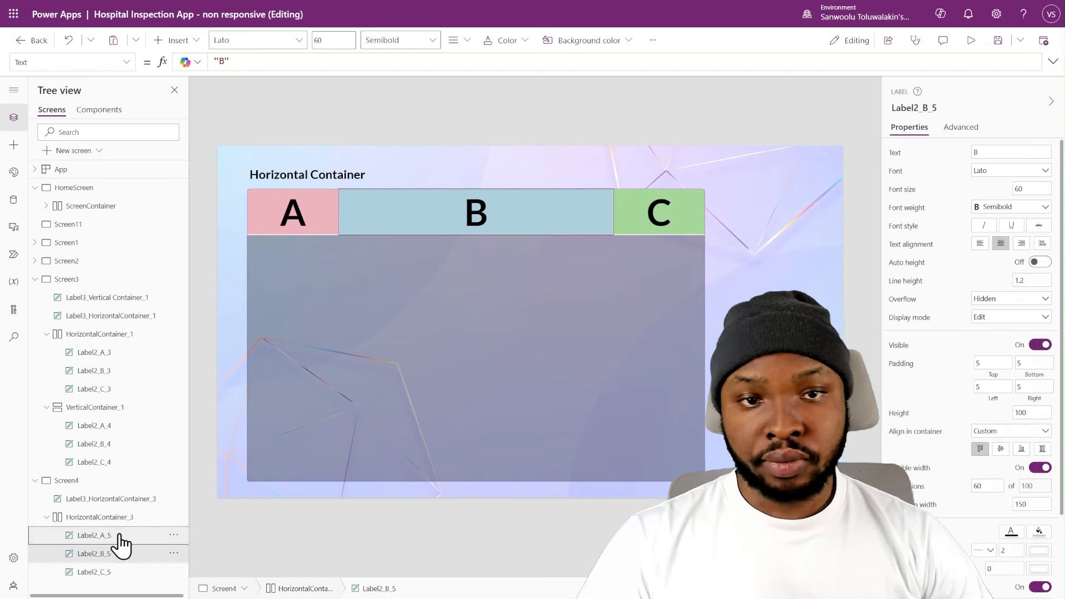
{"action": "left_click", "coordinate": [117, 534], "text": "ctrl"}
{"action": "left_click", "coordinate": [114, 568], "text": "ctrl"}
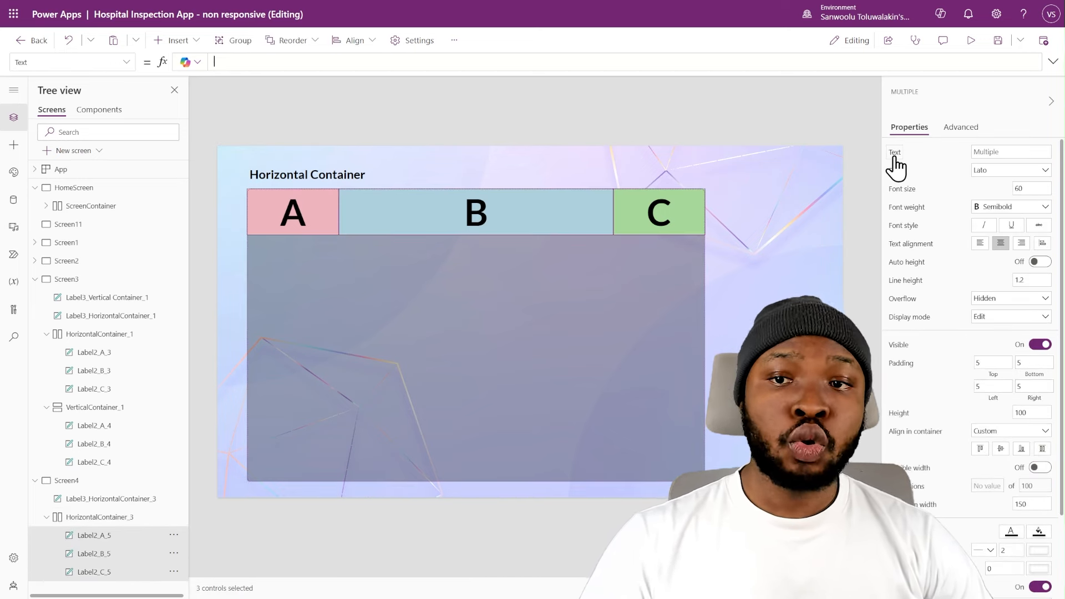
{"action": "type", "text": "Self.wi"}
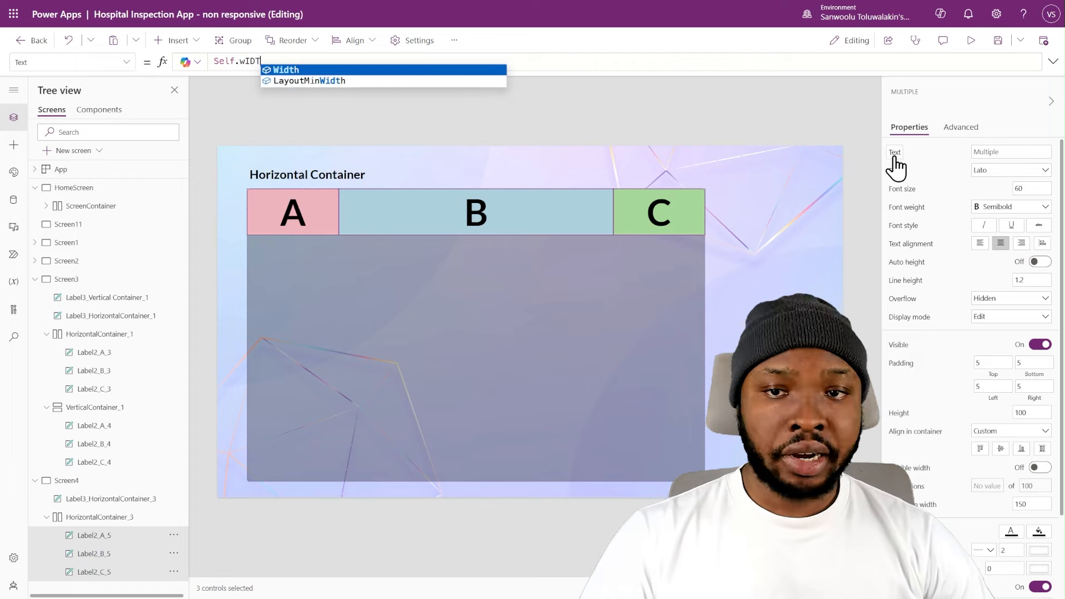
{"action": "key", "text": "Tab"}
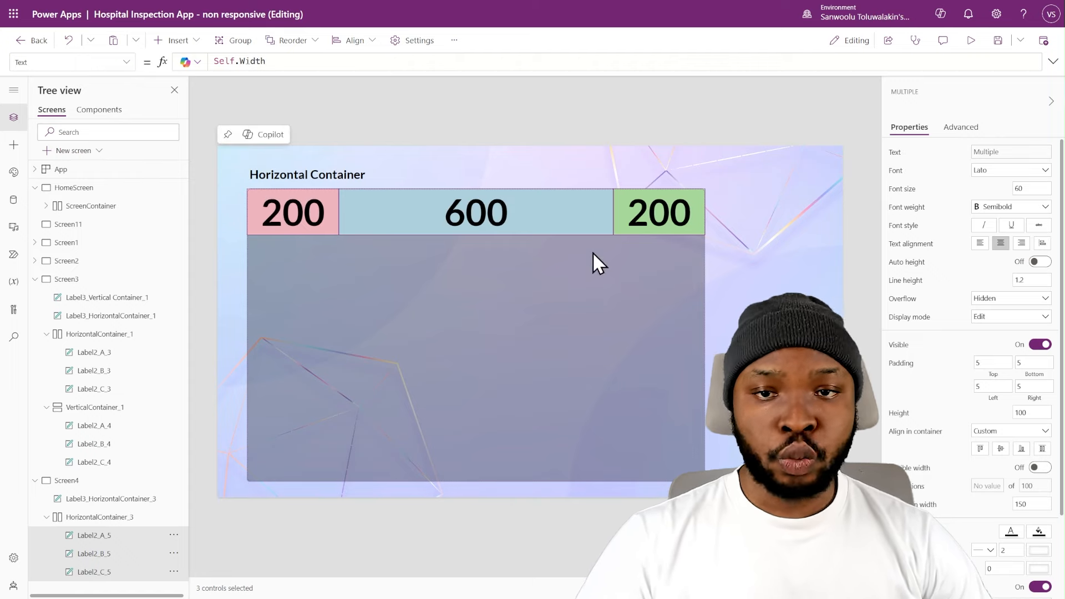
{"action": "left_click_drag", "start_coordinate": [1029, 190], "coordinate": [993, 189]}
{"action": "type", "text": "40"}
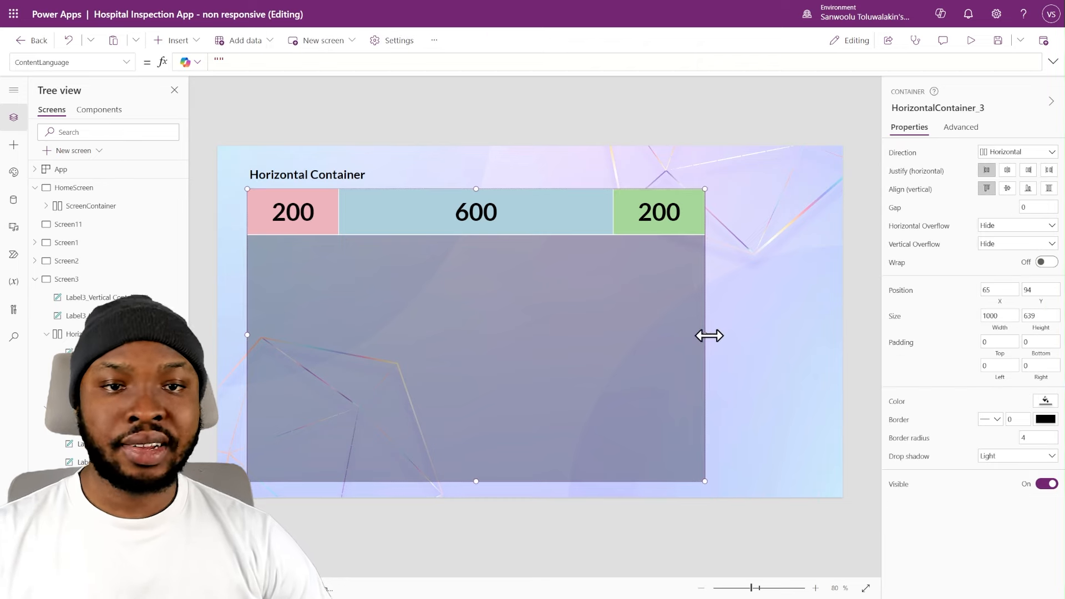
Try narrowing HorizontalContainer_3 to a width of about 918, inspect its labels, and return the container's width to 1000
{"action": "left_click_drag", "start_coordinate": [705, 334], "coordinate": [666, 333]}
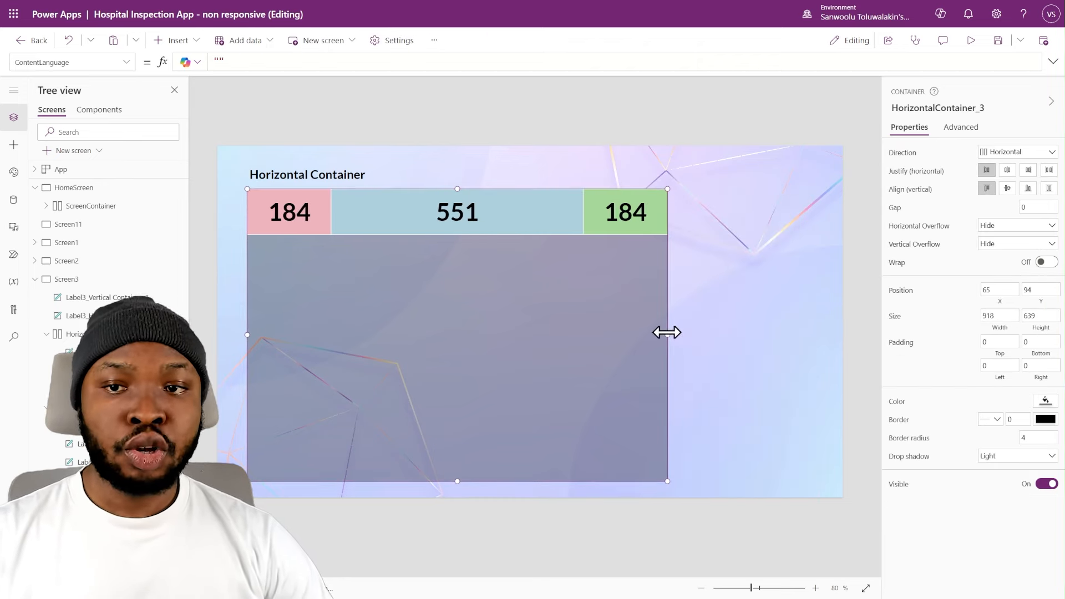
{"action": "left_click", "coordinate": [268, 226]}
{"action": "left_click", "coordinate": [647, 225]}
{"action": "left_click", "coordinate": [617, 343]}
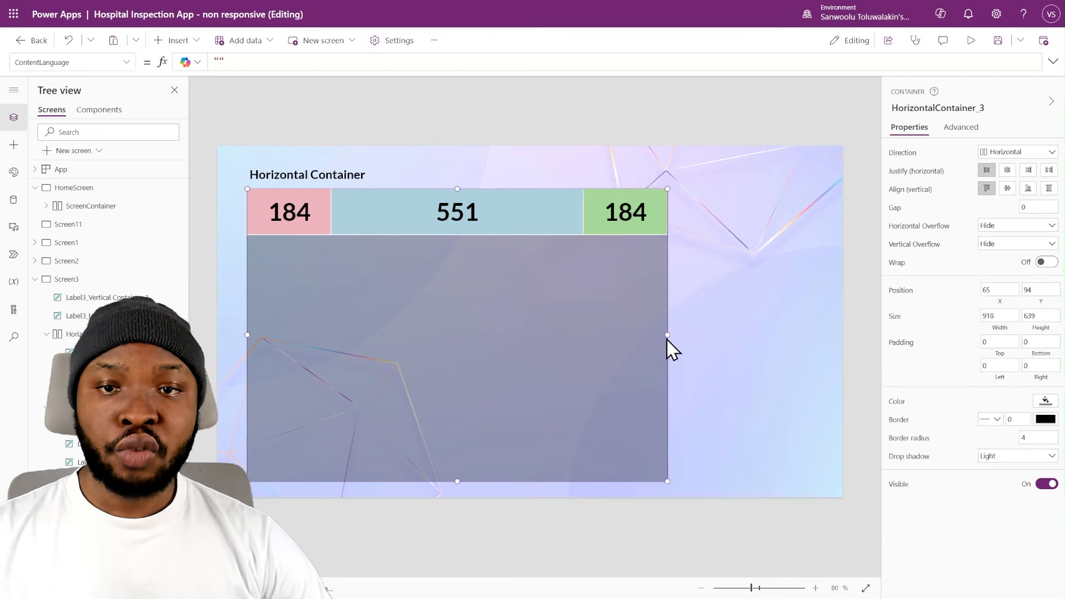
{"action": "left_click", "coordinate": [986, 315]}
{"action": "type", "text": "1000"}
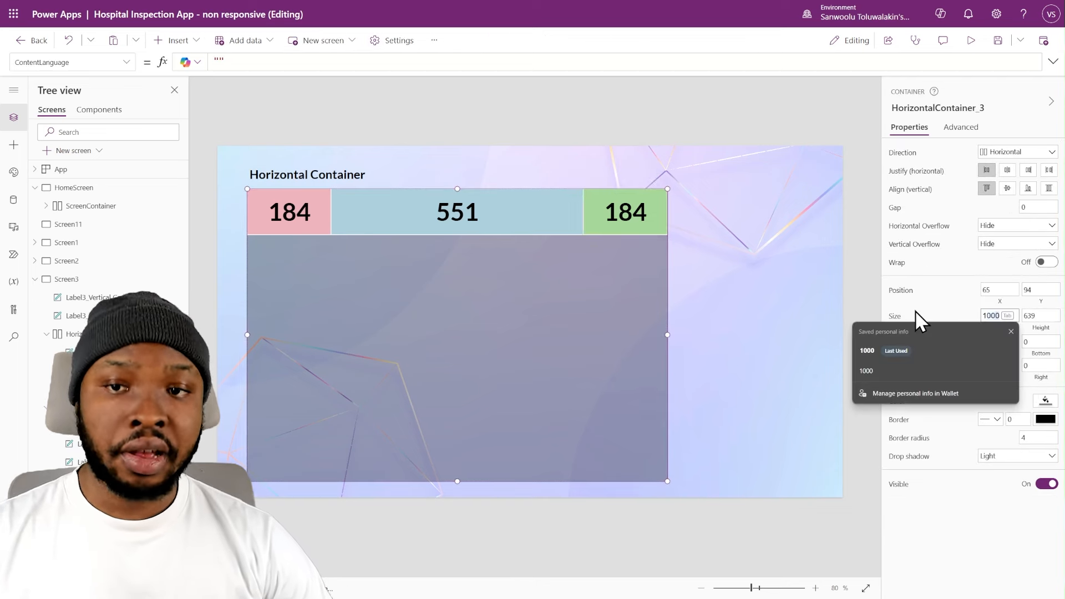
{"action": "key", "text": "Return"}
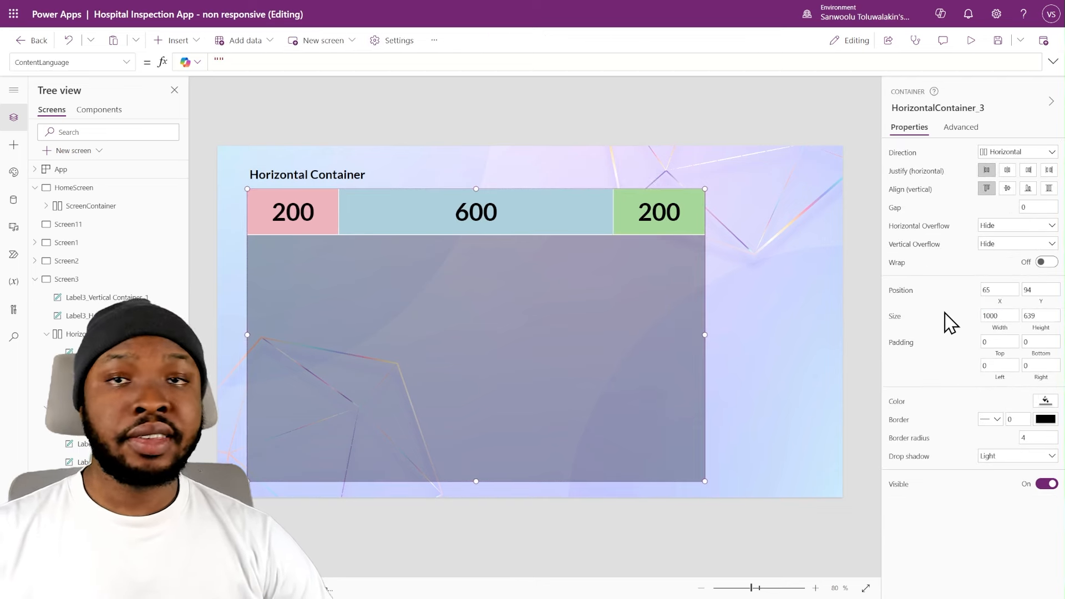
Set the minimum width of the first label in HorizontalContainer_3 to 400
{"action": "left_click", "coordinate": [303, 218]}
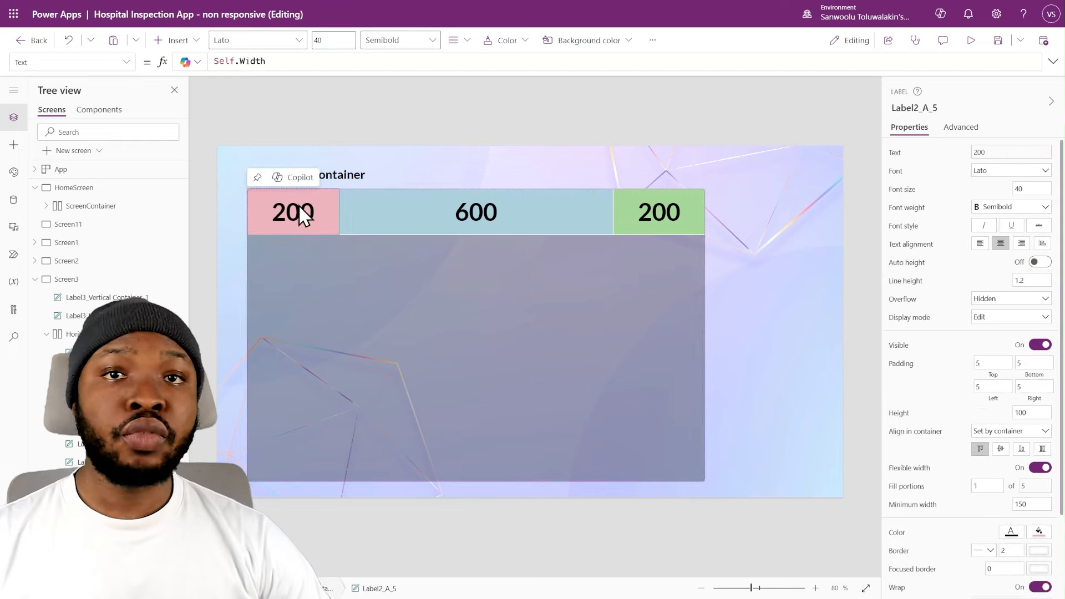
{"action": "left_click", "coordinate": [1029, 504]}
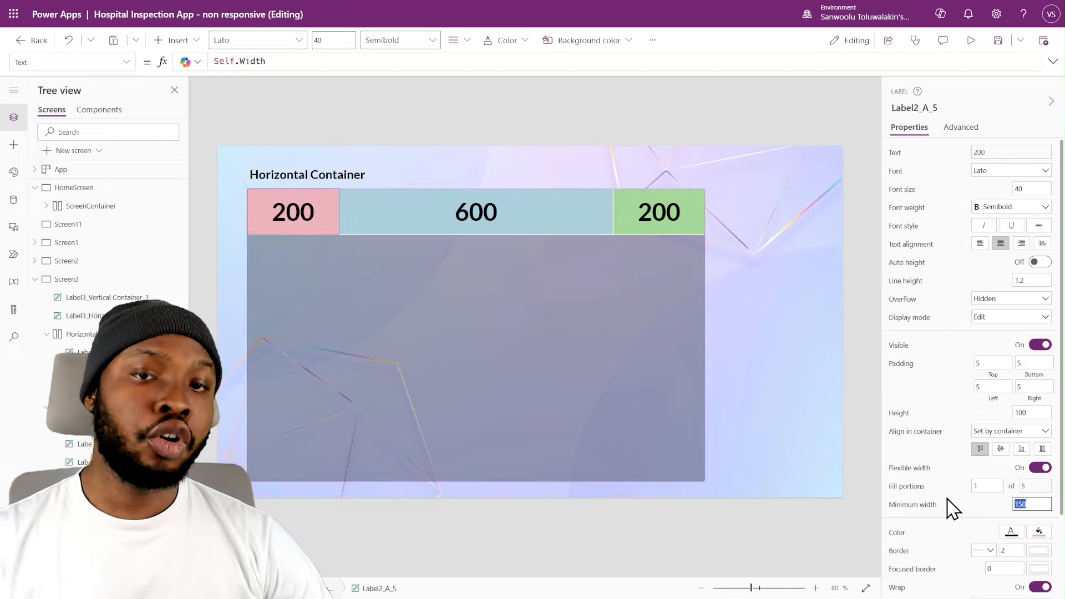
{"action": "type", "text": "400"}
{"action": "key", "text": "Return"}
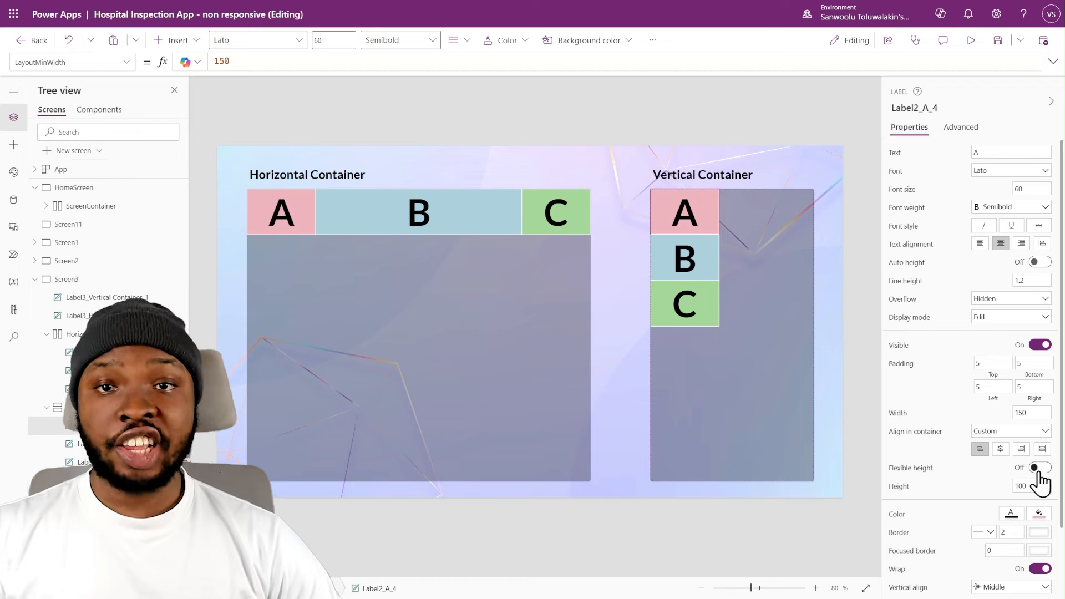
Turn on flexible height for label A in the vertical container
{"action": "left_click", "coordinate": [1039, 468]}
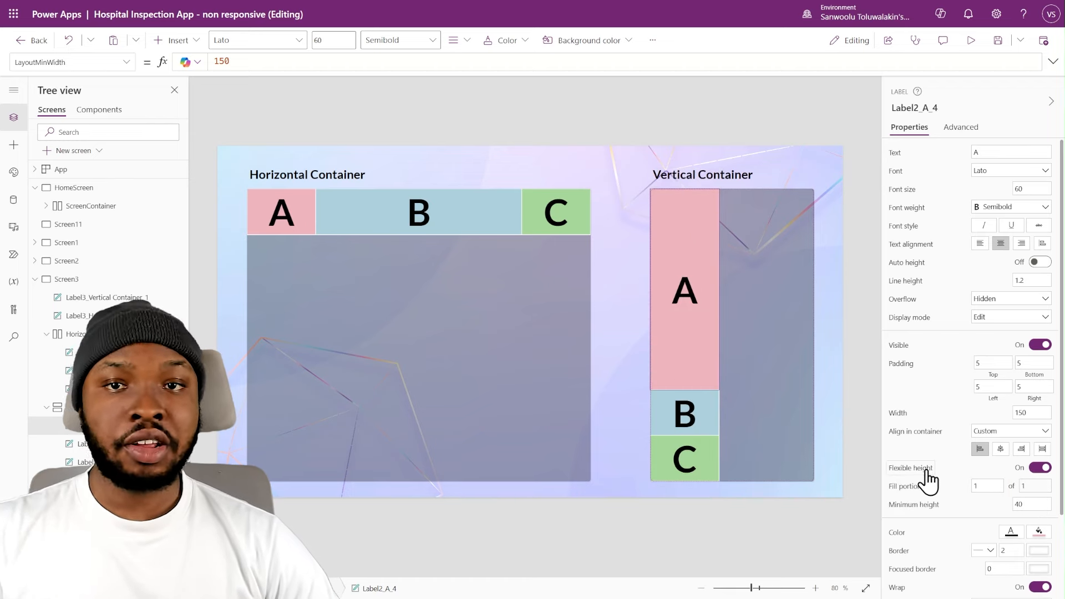
{"action": "scroll", "coordinate": [925, 472], "scroll_direction": "down", "scroll_amount": 2}
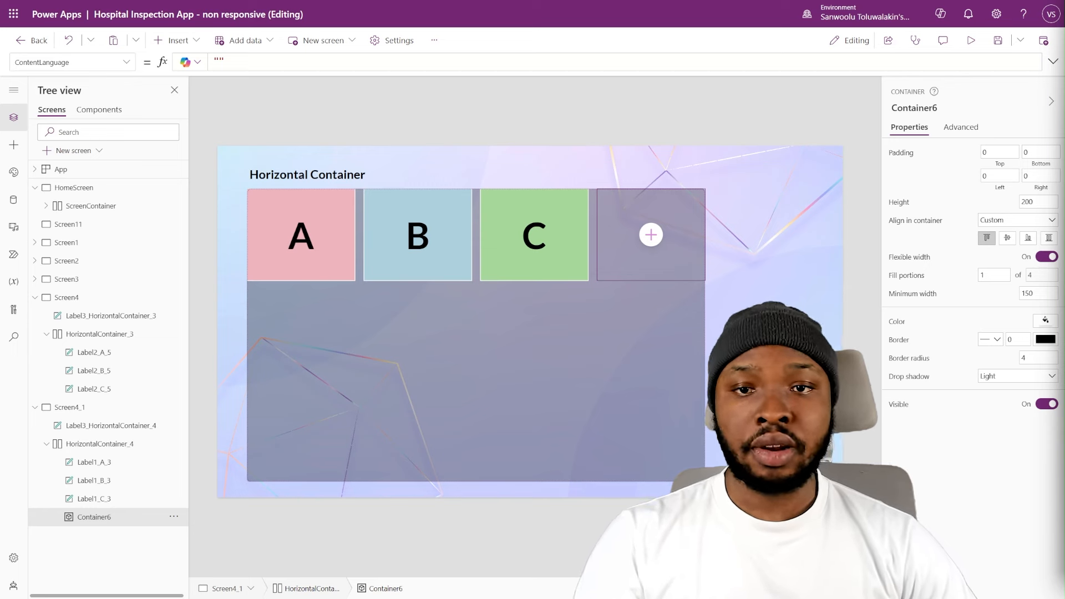
Insert an image into the empty Container6 beside label C and keep its image position as Fit
{"action": "left_click", "coordinate": [178, 40]}
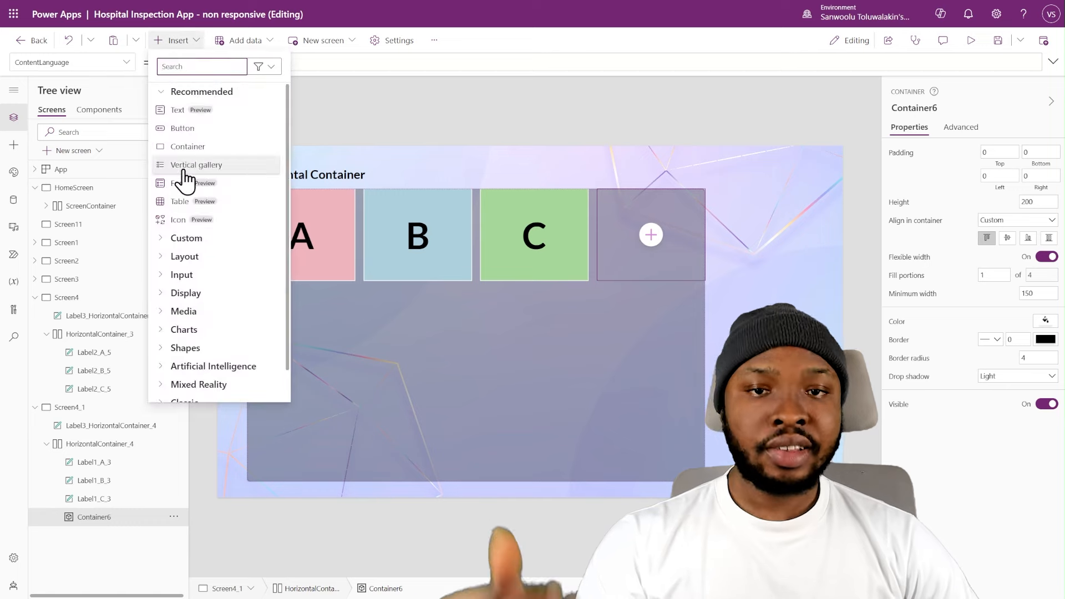
{"action": "type", "text": "ima"}
{"action": "left_click", "coordinate": [181, 111]}
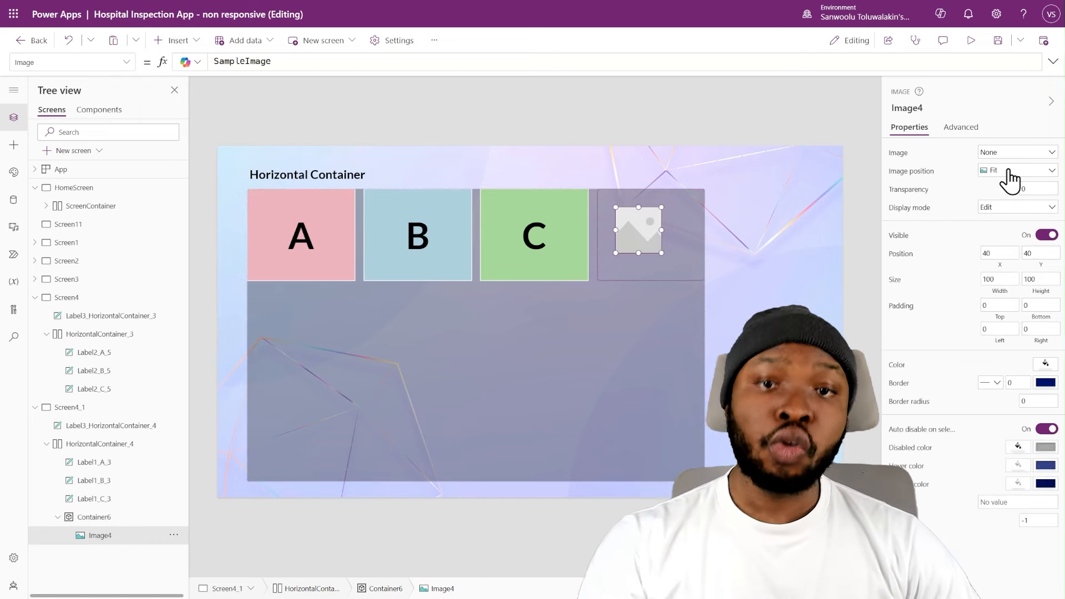
{"action": "left_click", "coordinate": [1008, 171]}
{"action": "left_click", "coordinate": [957, 183]}
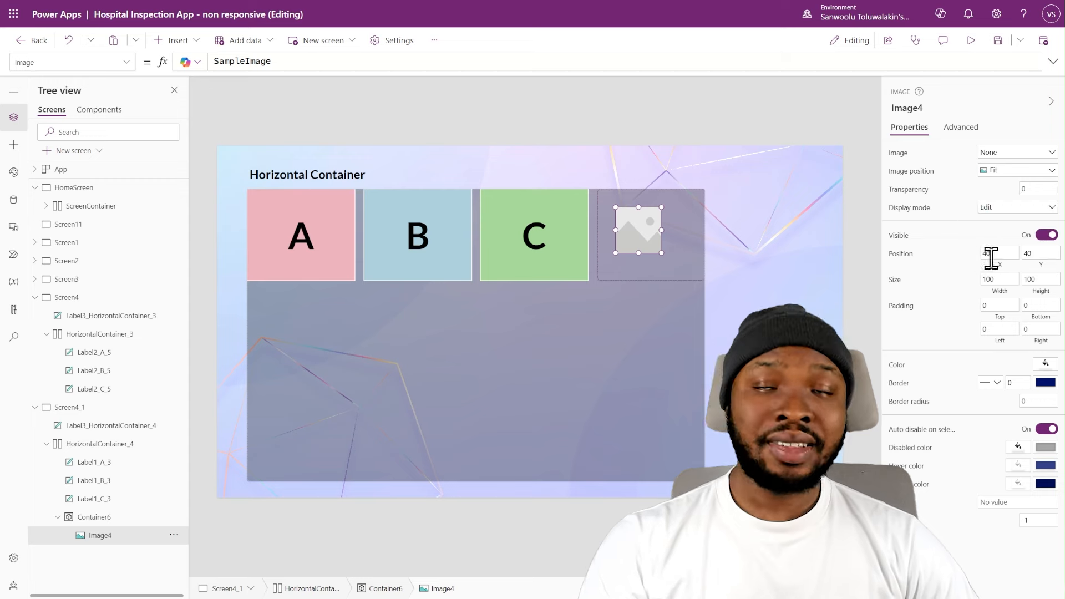
Place the image at X 0, Y 0 and make it fill Container6 with width Parent.Width and height Parent.Height
{"action": "left_click_drag", "start_coordinate": [1034, 254], "coordinate": [994, 249]}
{"action": "type", "text": "0"}
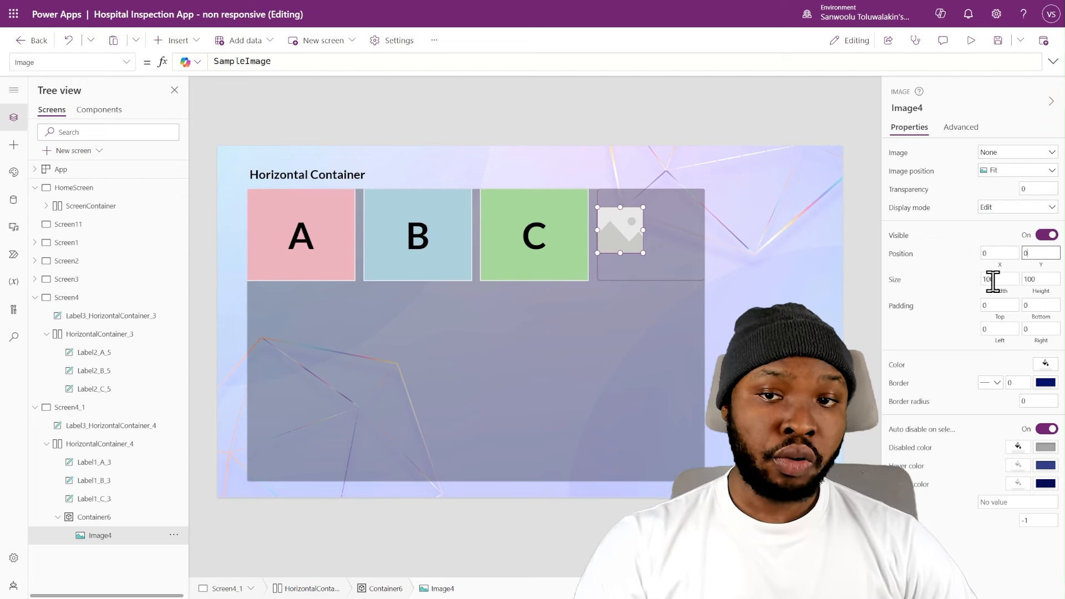
{"action": "left_click", "coordinate": [1003, 302]}
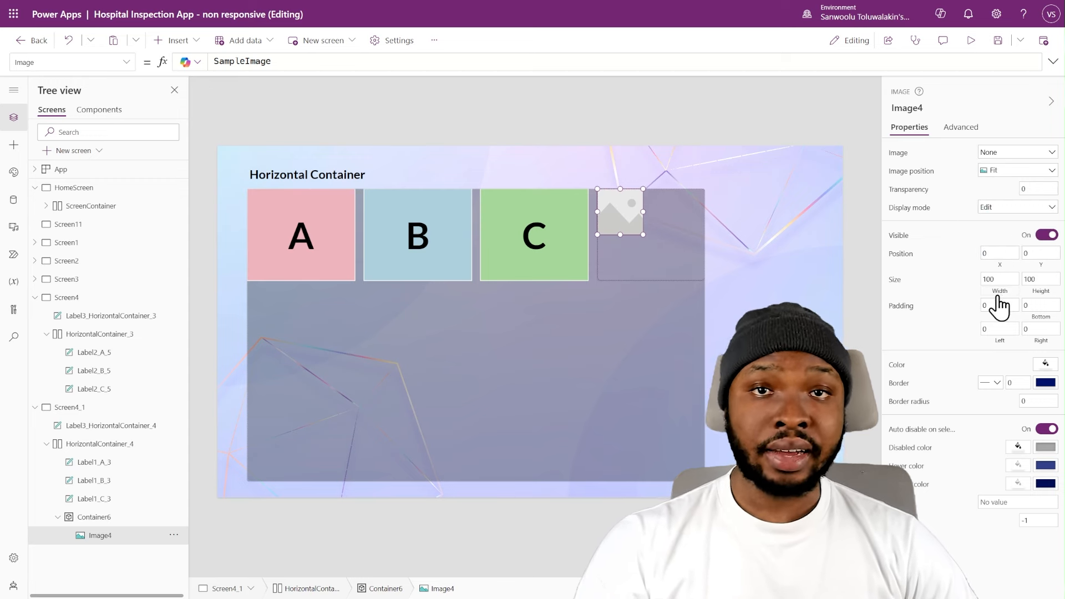
{"action": "left_click", "coordinate": [999, 282]}
{"action": "type", "text": "Parent.Width"}
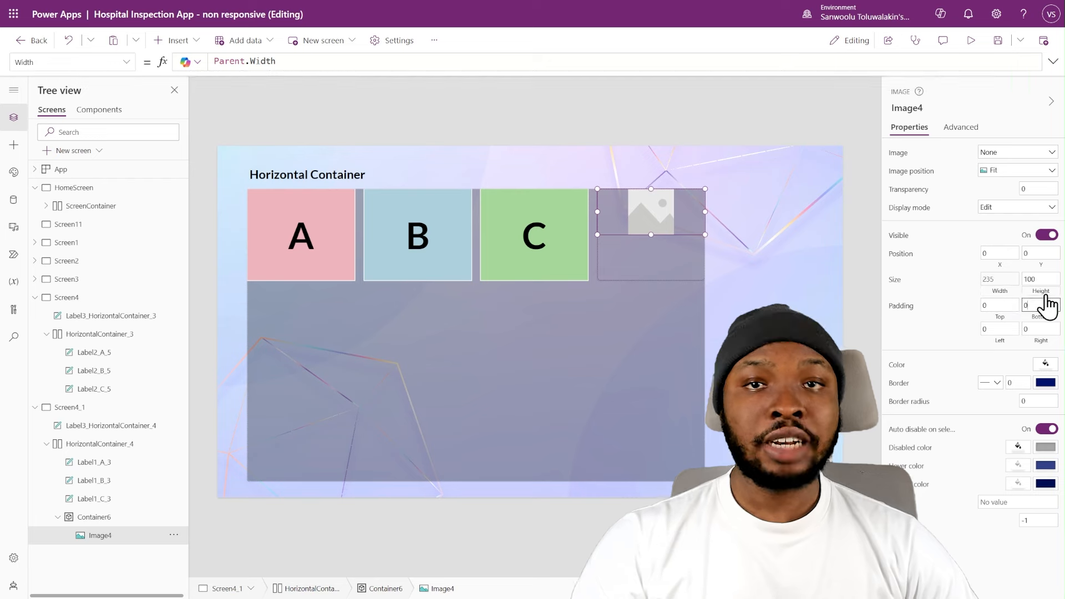
{"action": "left_click", "coordinate": [1041, 283]}
{"action": "type", "text": "Parent.Height"}
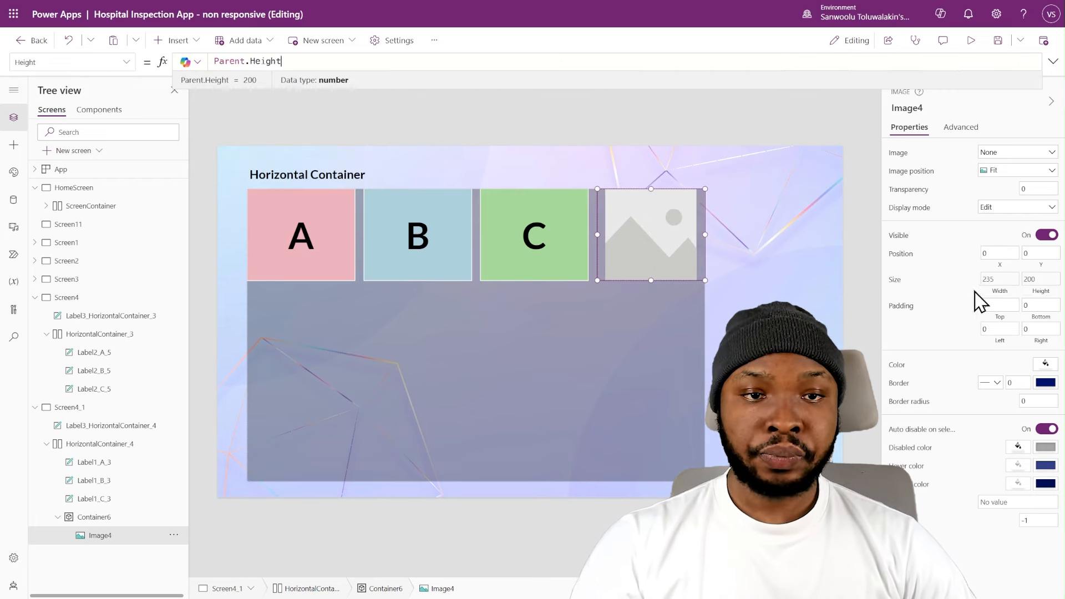
Set the image's position to Fill and use custom bg 2 as its picture
{"action": "left_click", "coordinate": [1008, 172]}
{"action": "left_click", "coordinate": [1001, 198]}
{"action": "left_click", "coordinate": [1002, 154]}
{"action": "left_click", "coordinate": [998, 247]}
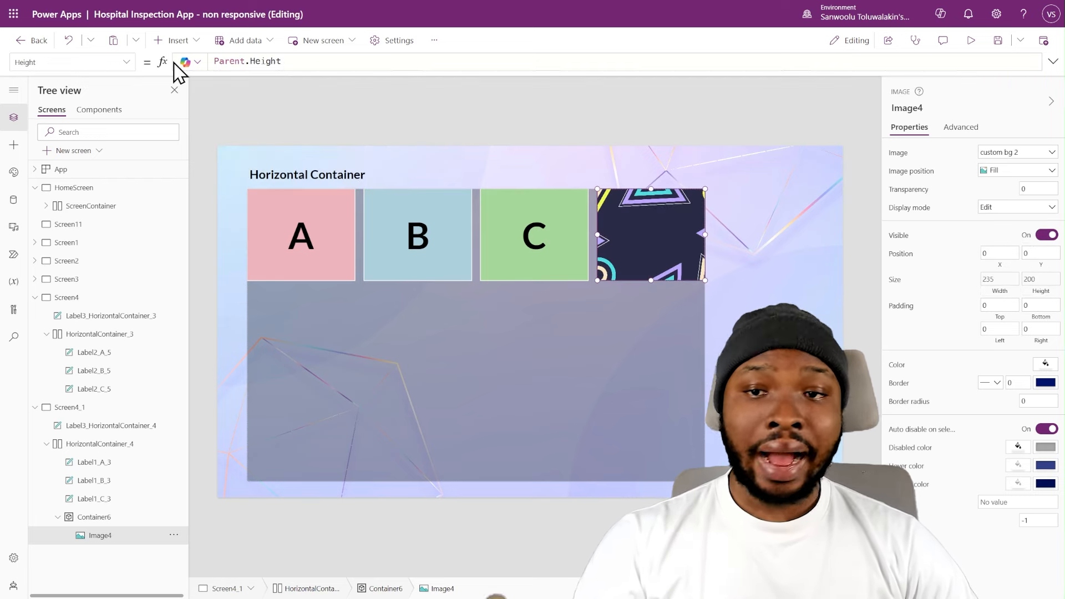
Insert a text label over the image in Container6, reading C in 60 Semibold and filling the container with Parent.Width and Parent.Height
{"action": "left_click", "coordinate": [175, 40]}
{"action": "type", "text": "labe"}
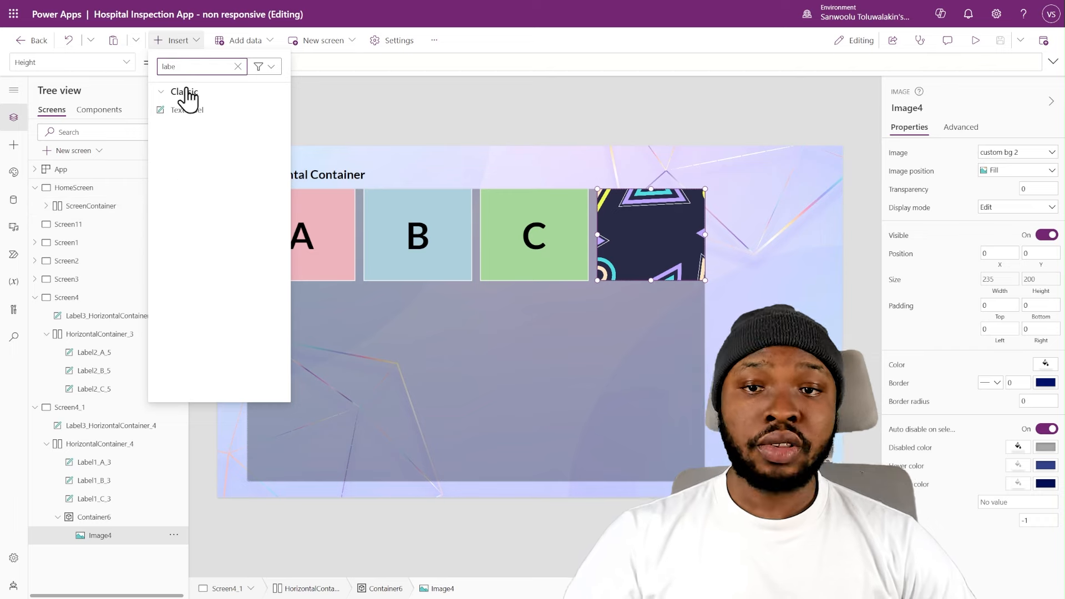
{"action": "left_click", "coordinate": [191, 110]}
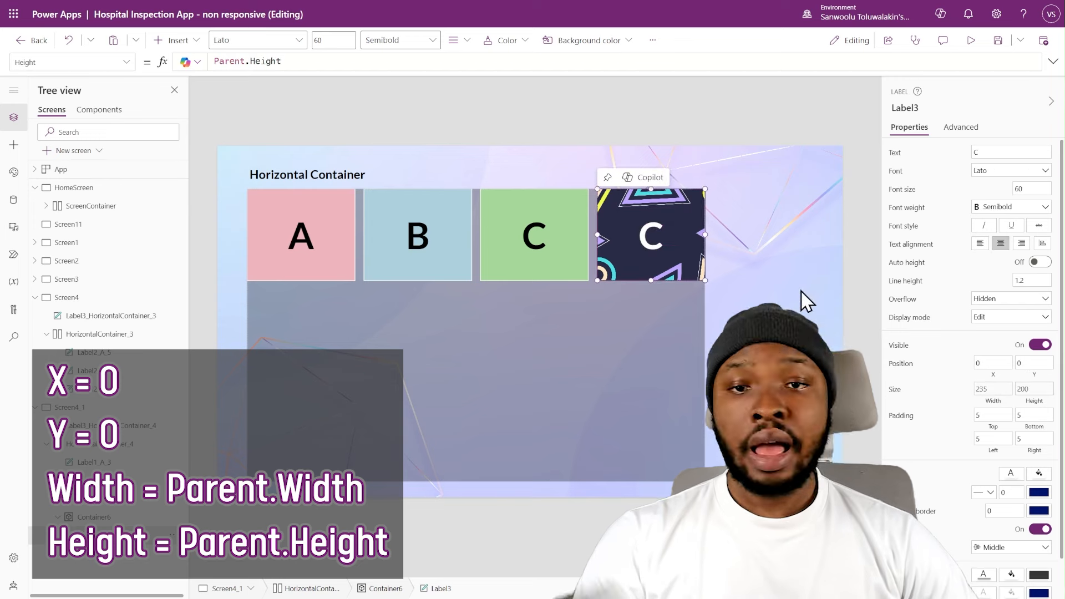
Hide the green label C in the horizontal container and select the label over the image
{"action": "left_click", "coordinate": [543, 256]}
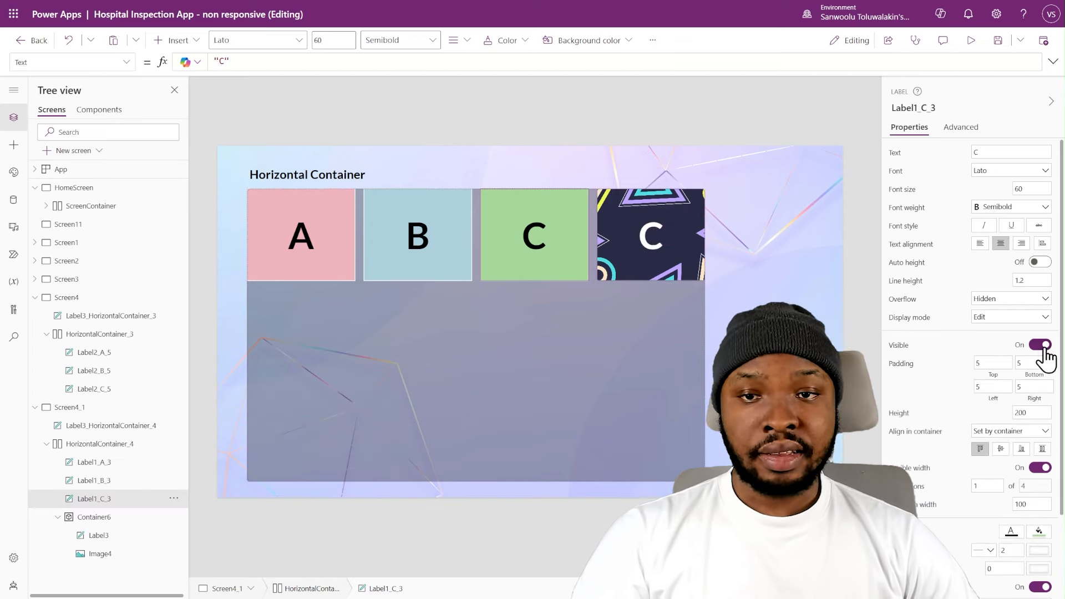
{"action": "left_click", "coordinate": [1041, 345]}
{"action": "left_click", "coordinate": [700, 146]}
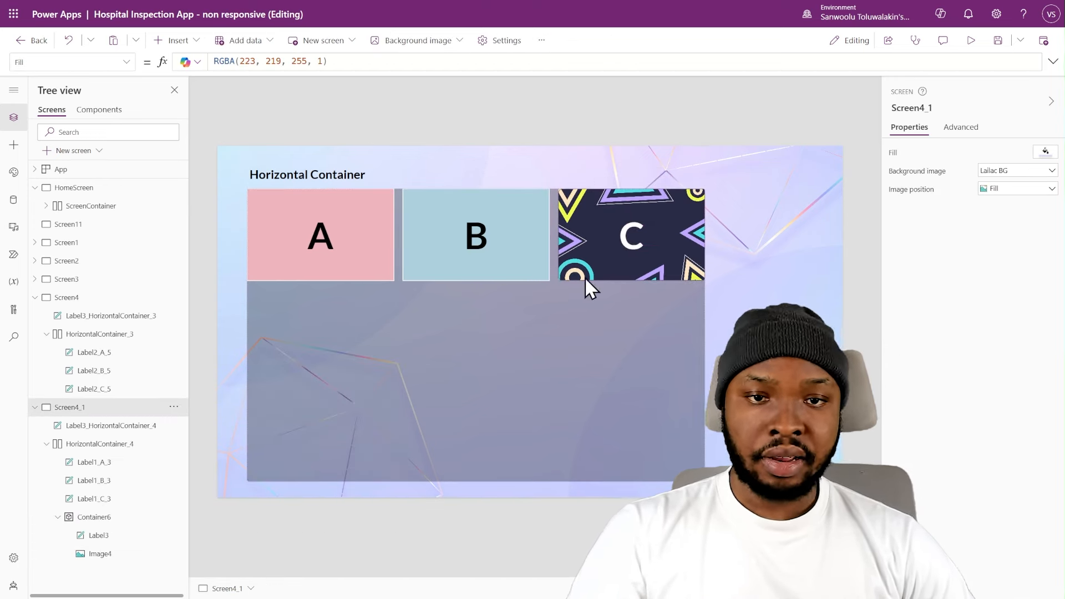
{"action": "left_click", "coordinate": [610, 239]}
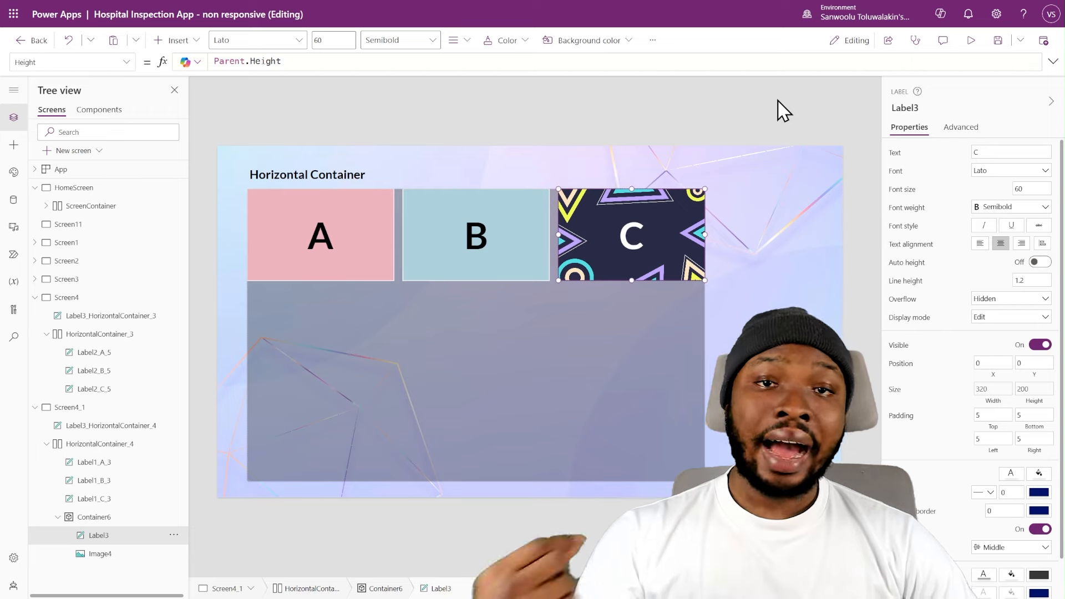